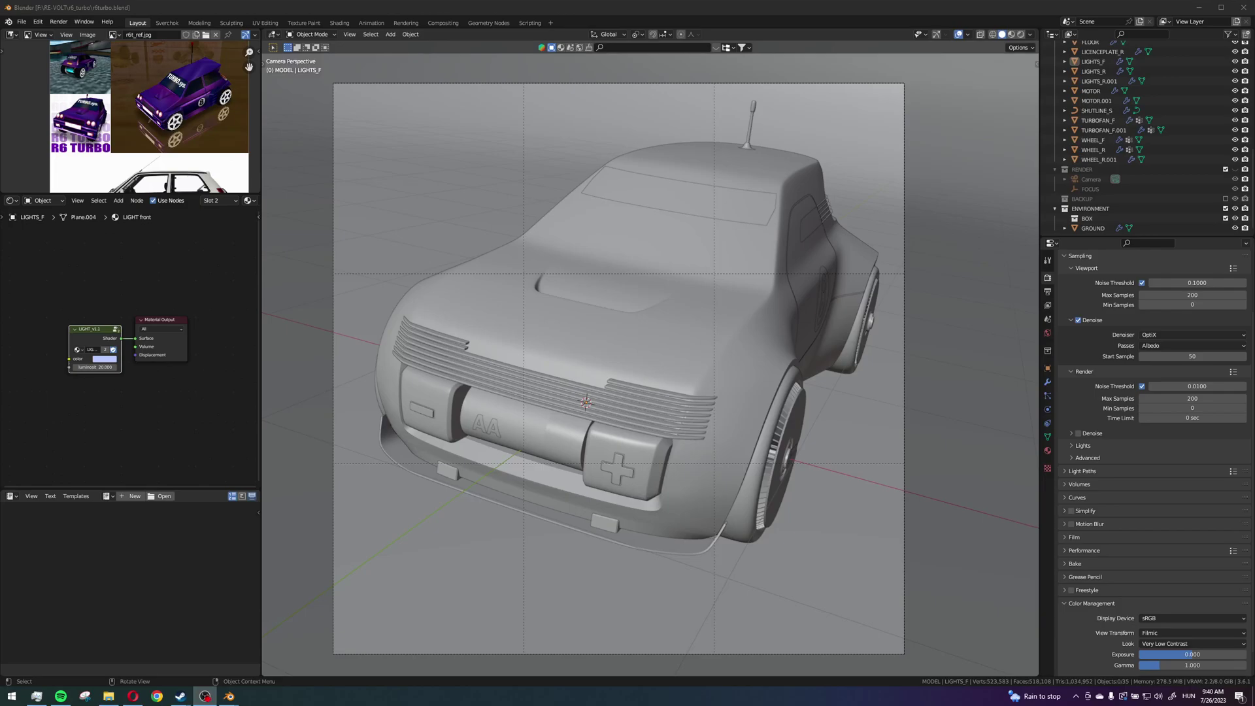
Merge away the reference-image and shader node panels so the 3D viewport fills the window.
middle_click_drag(768, 367, 747, 407)
scroll(703, 351, "down", 5)
scroll(636, 434, "up", 8)
middle_click_drag(635, 436, 576, 419)
left_click_drag(257, 195, 255, 78)
left_click_drag(258, 492, 210, 35)
Show the Screencast Keys sidebar settings and reset the key display's origin.
key("n")
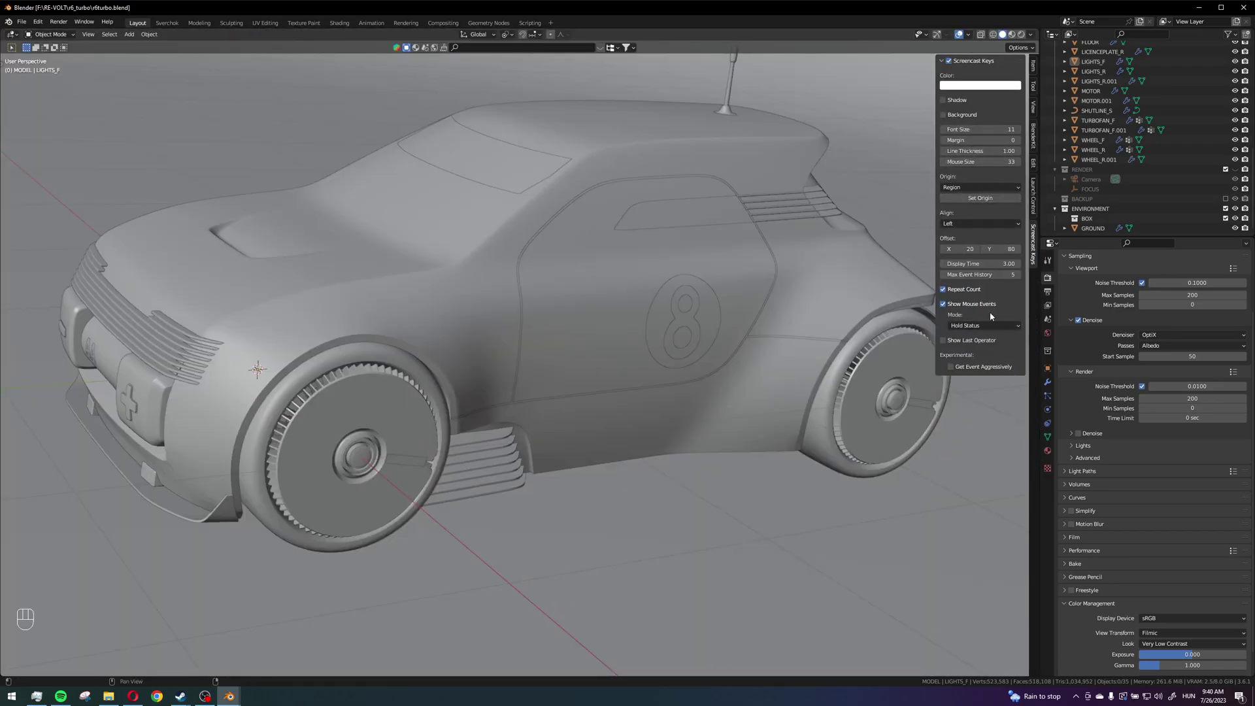
left_click(984, 199)
key("n")
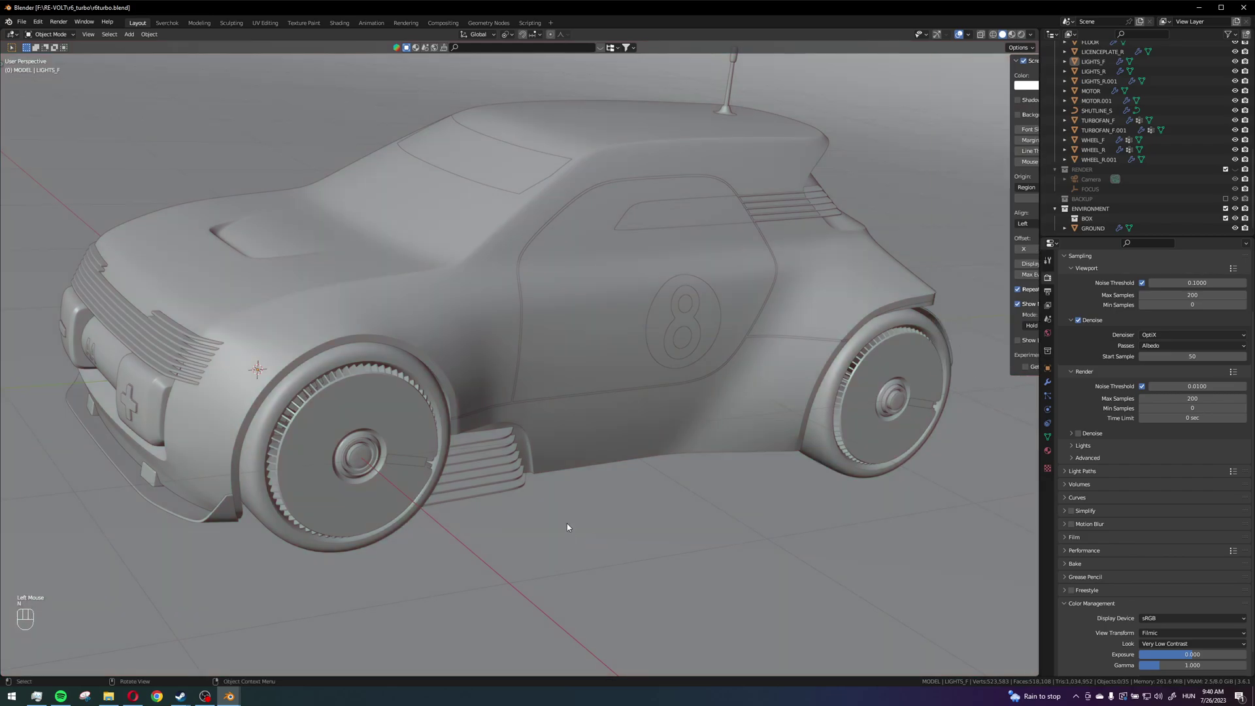
key("n")
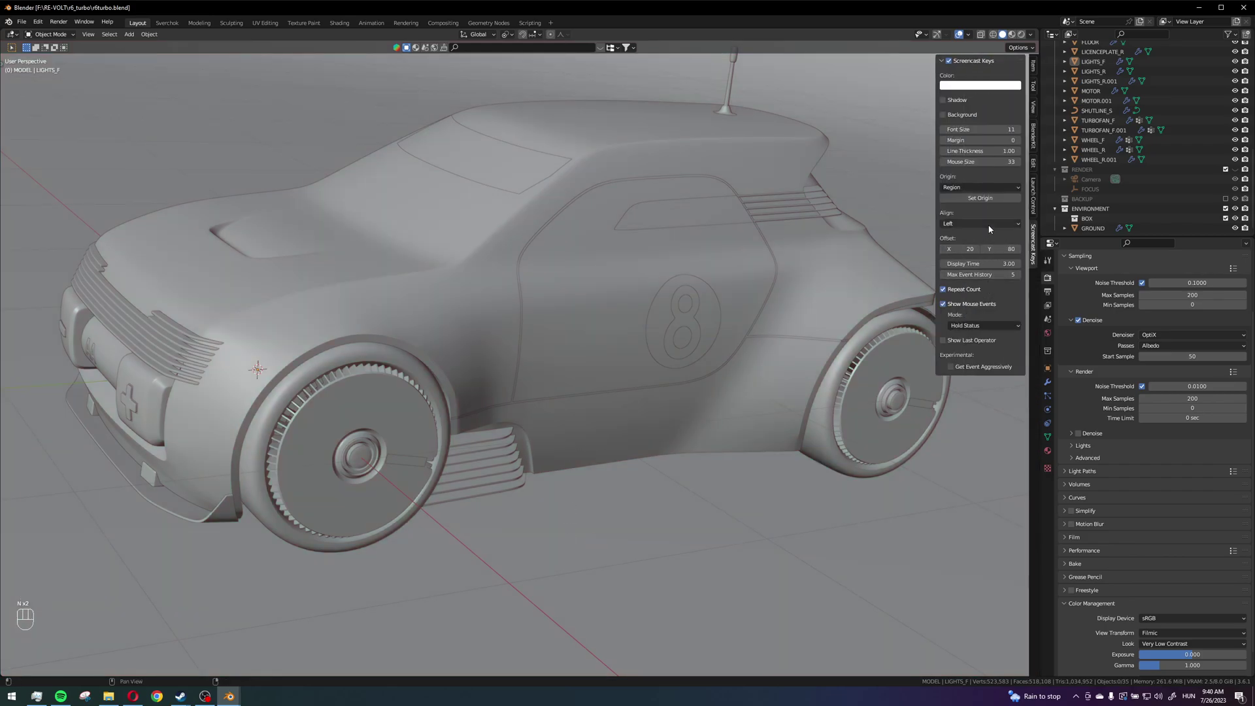
Raise the Screencast Keys font size, first to 18, then to 53.
left_click_drag(1006, 130, 1046, 130)
middle_click_drag(916, 226, 557, 461)
middle_click_drag(656, 419, 661, 418, "shift")
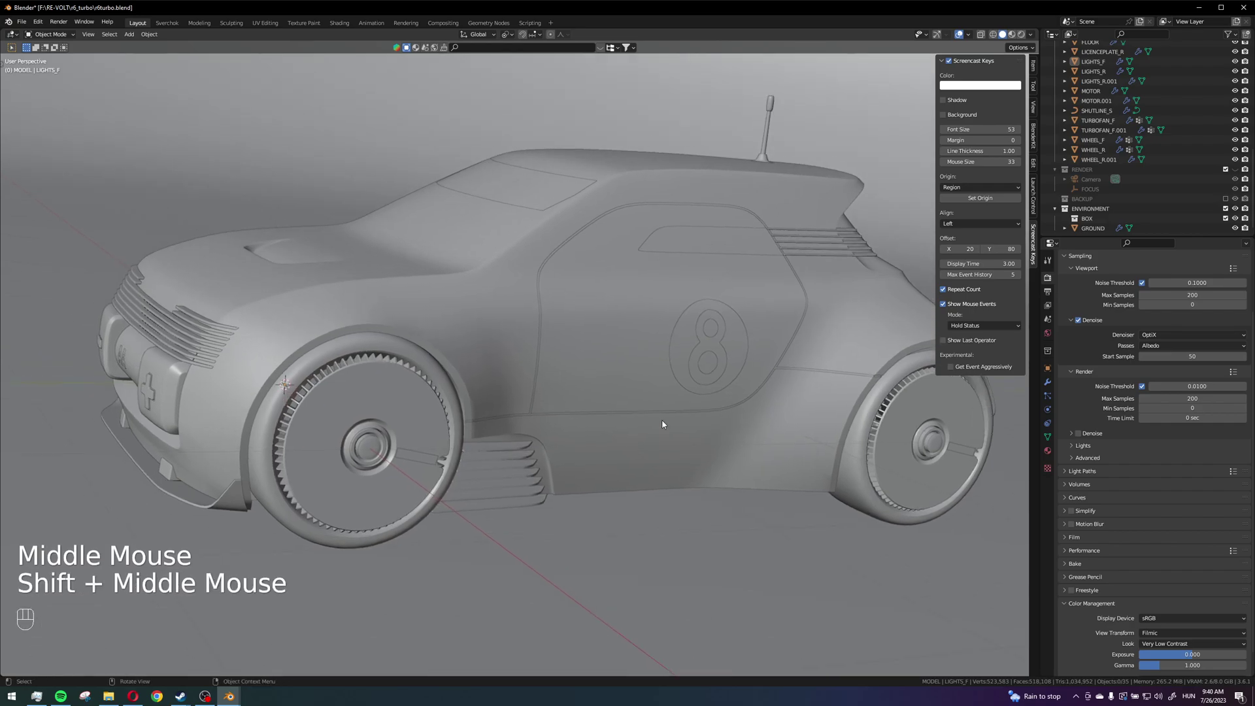
scroll(709, 507, "down", 3)
scroll(709, 507, "up", 2)
Select and hide the GROUND object.
left_click(681, 483)
key("h")
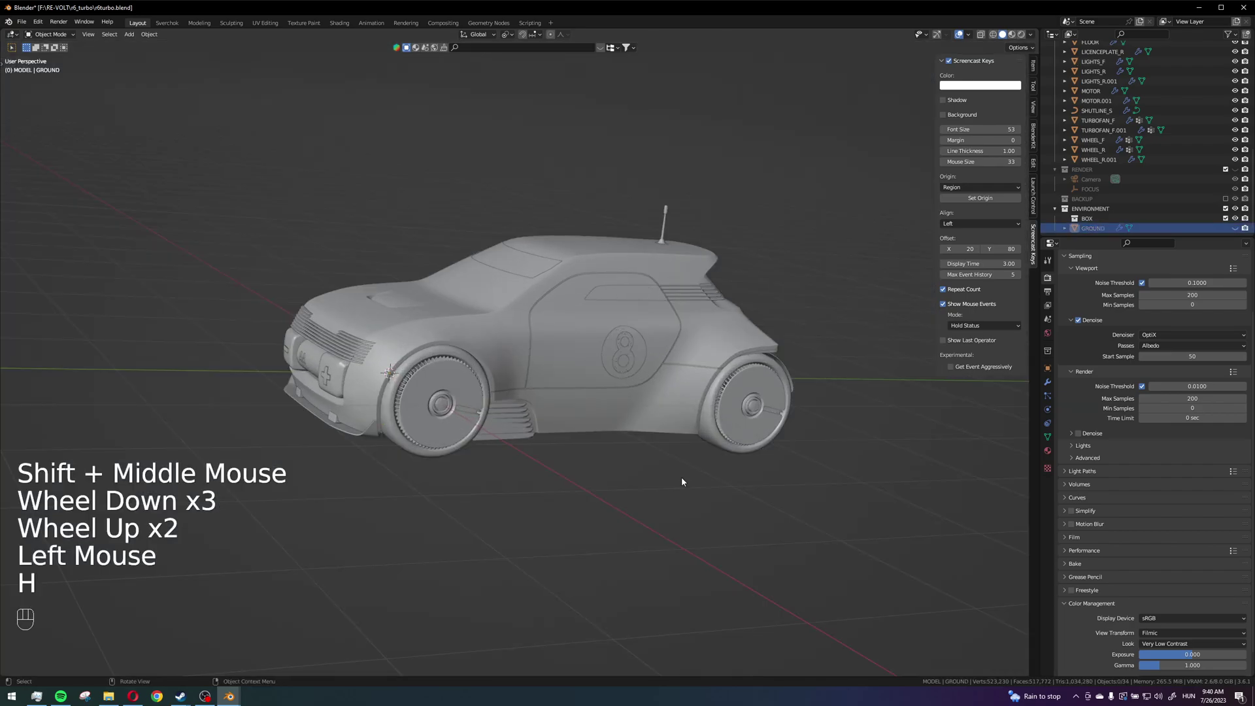
middle_click_drag(681, 477, 809, 377, "alt")
Reduce the Screencast Keys font size to 35 and close the sidebar.
key("n")
key("n")
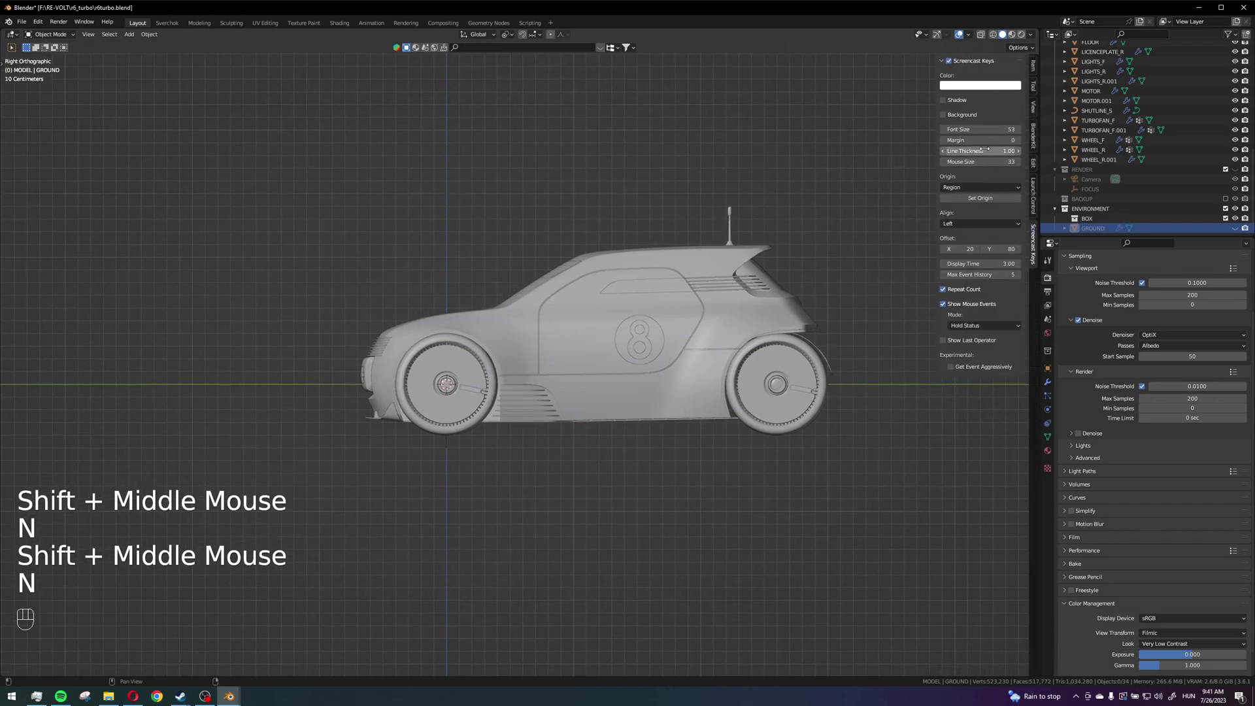
left_click_drag(981, 129, 941, 130)
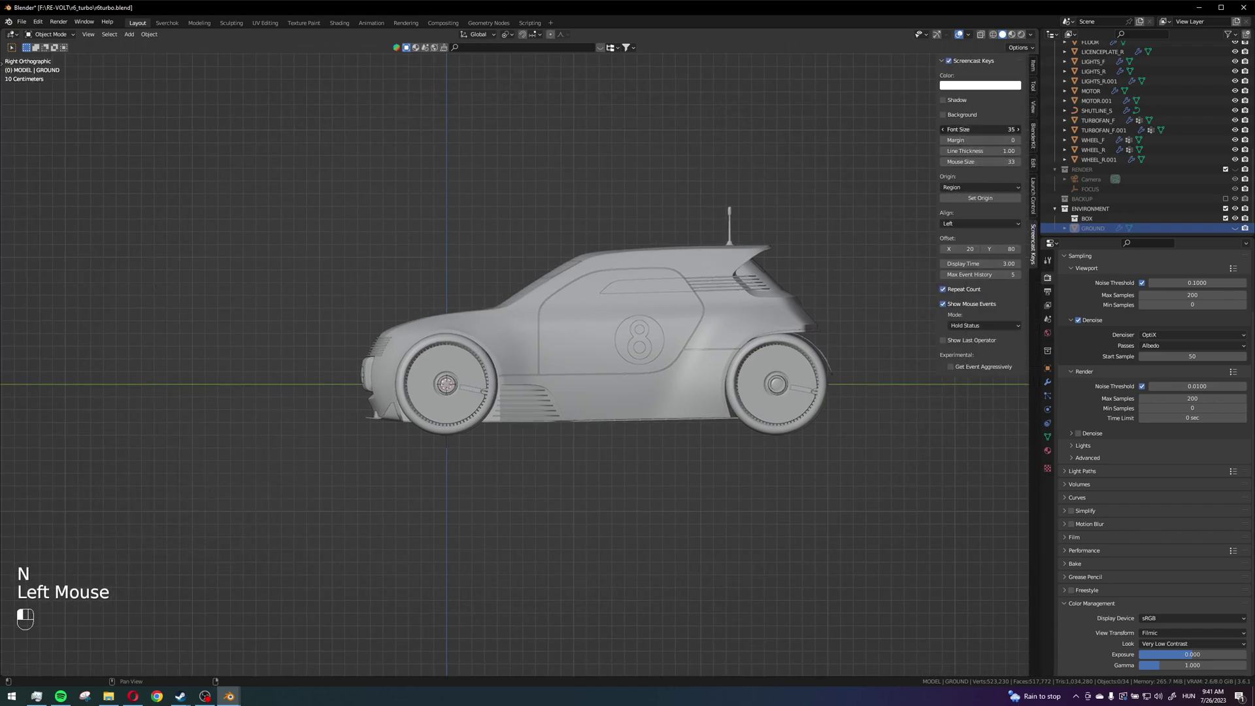
left_click(817, 526)
key("n")
Recentre the view and select the car BODY object.
middle_click_drag(700, 414, 860, 344, "shift")
scroll(690, 468, "up", 1)
scroll(716, 448, "up", 1)
left_click(797, 400)
scroll(717, 425, "down", 2)
left_click(999, 14)
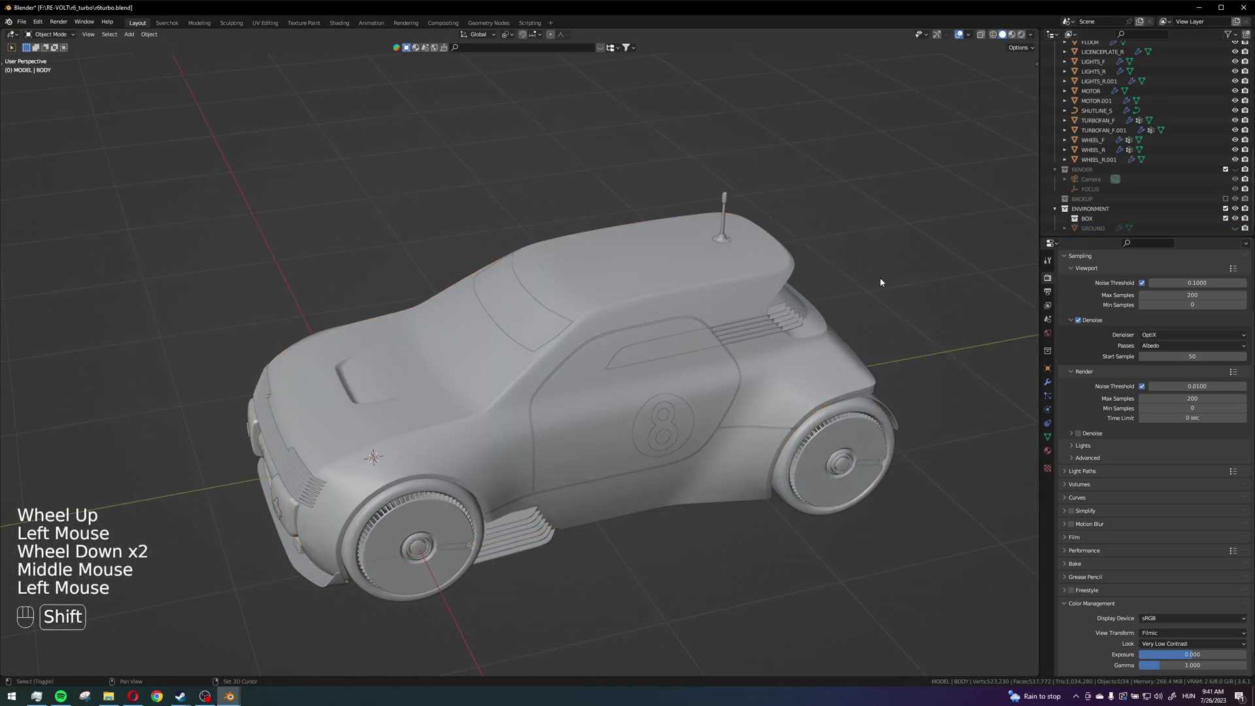
scroll(726, 401, "up", 2)
middle_click_drag(880, 277, 719, 382, "shift")
scroll(732, 370, "down", 1)
scroll(745, 370, "up", 1)
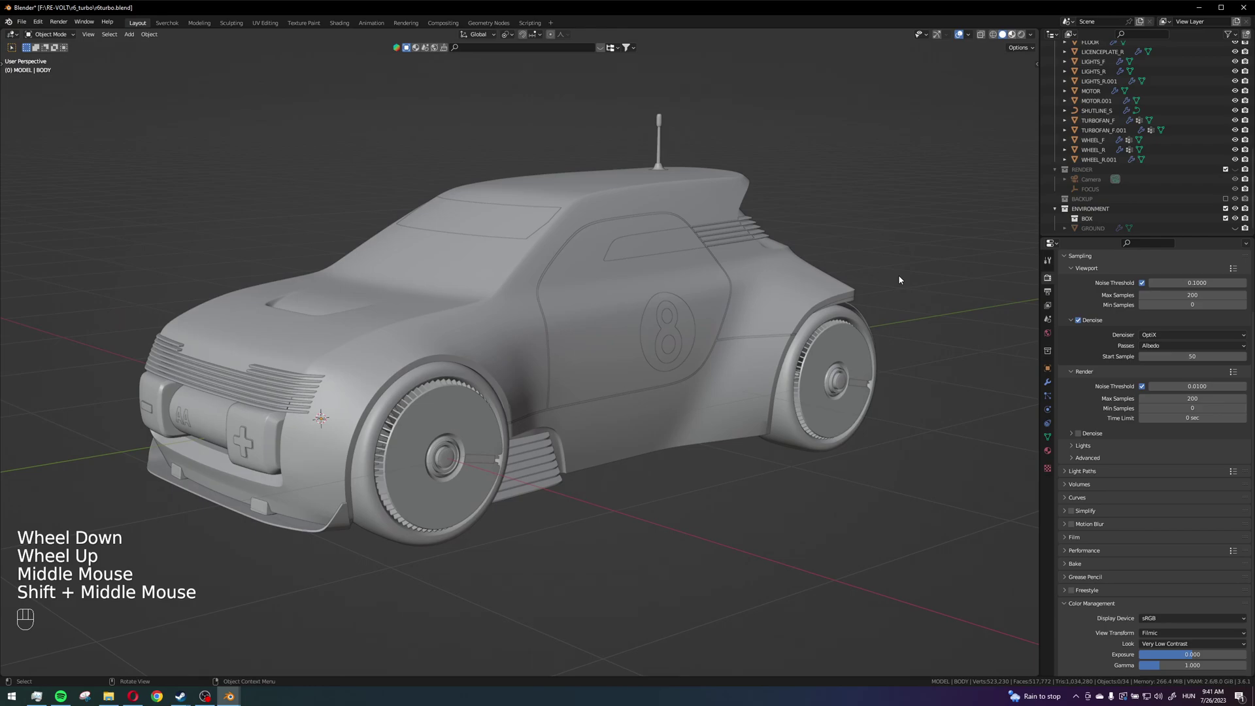
Switch to Material Preview and inspect the car's purple materials from several angles.
key("z")
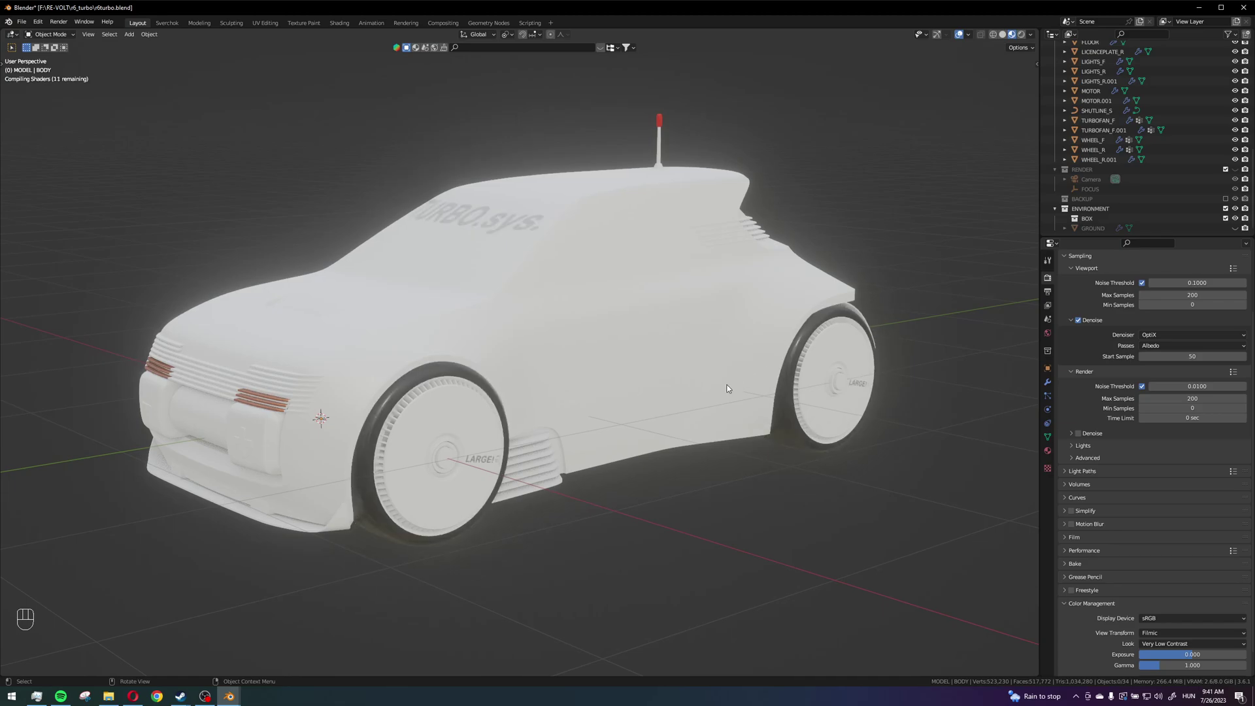
middle_click_drag(911, 373, 911, 371)
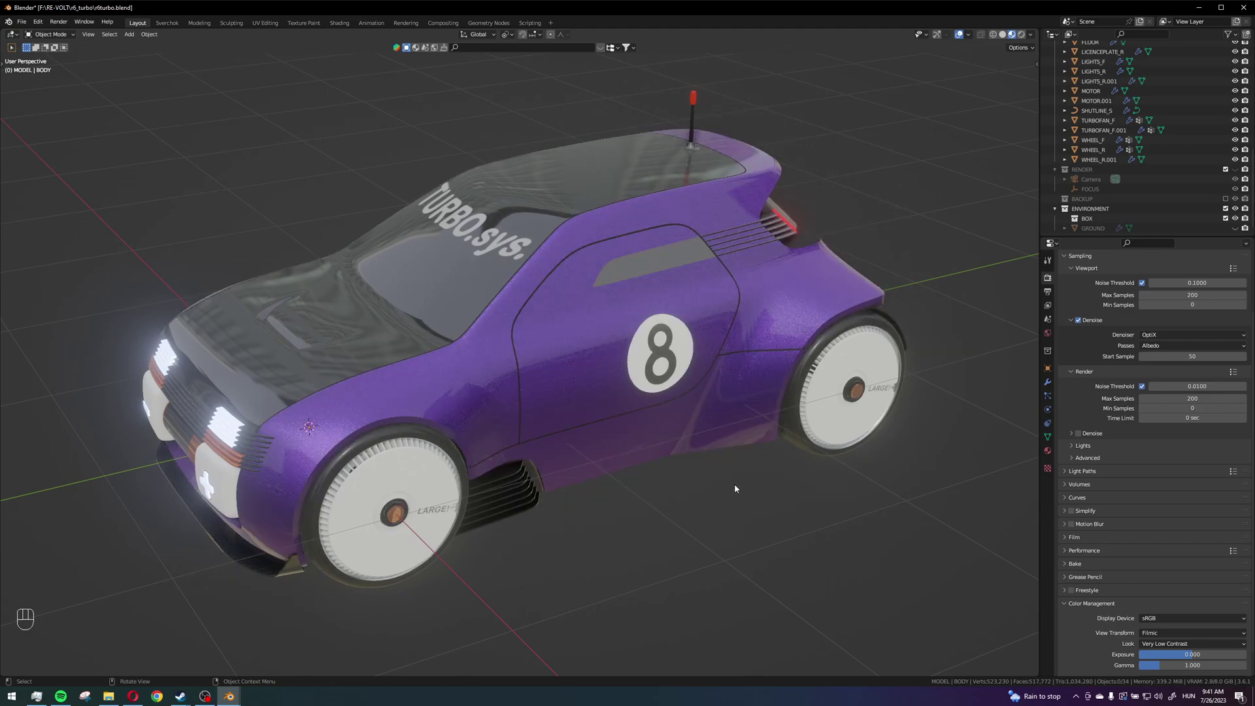
middle_click_drag(735, 484, 730, 398)
scroll(653, 373, "down", 4)
scroll(667, 424, "up", 2)
middle_click_drag(667, 423, 628, 417)
Snap to the car's right side and select the SHUTLINE_S door shut-line curve.
middle_click_drag(627, 417, 653, 415, "shift")
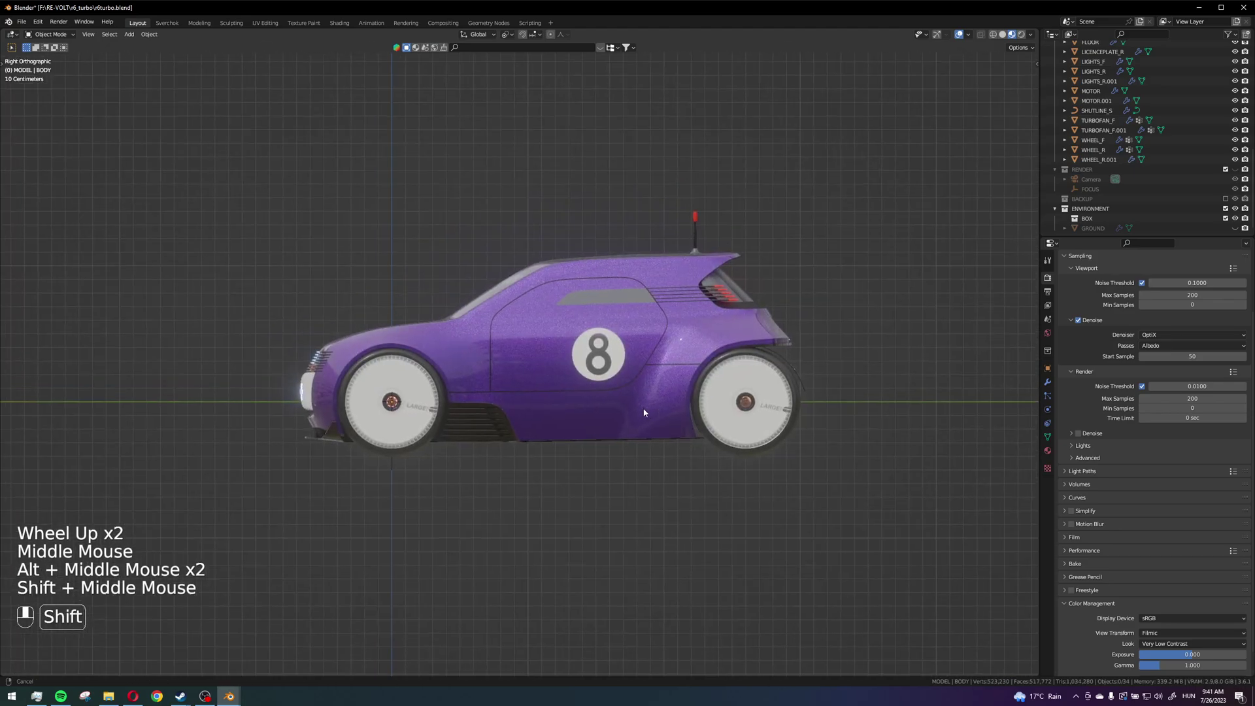
scroll(653, 414, "up", 3)
left_click(869, 412)
mouse_move(869, 413)
middle_mouse_down("shift")
mouse_move(793, 381)
mouse_move(736, 381)
middle_mouse_up("shift")
Return the viewport to Solid shading in a perspective view of the car.
left_click(1002, 34)
scroll(864, 208, "down", 1)
scroll(865, 208, "down", 1)
middle_click_drag(865, 208, 654, 376)
Check the shut-line curve in Edit Mode, deselect its points, and return to Object Mode to add an object.
key("Tab")
scroll(685, 373, "up", 2)
key("alt+a")
scroll(608, 374, "down", 1)
middle_click_drag(654, 376, 710, 372, "shift")
scroll(588, 372, "down", 2)
key("Tab")
key("shift+a")
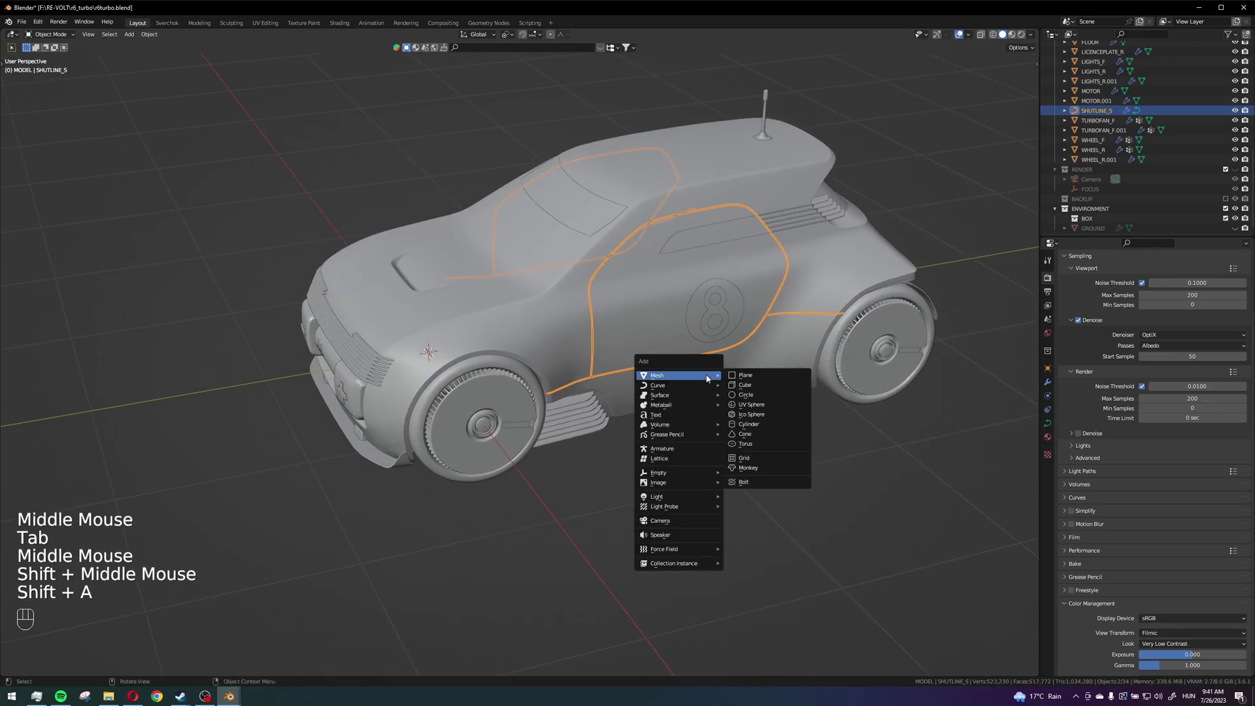
Add a NURBS path and rotate it 90° about Z in Edit Mode.
mouse_move(707, 386)
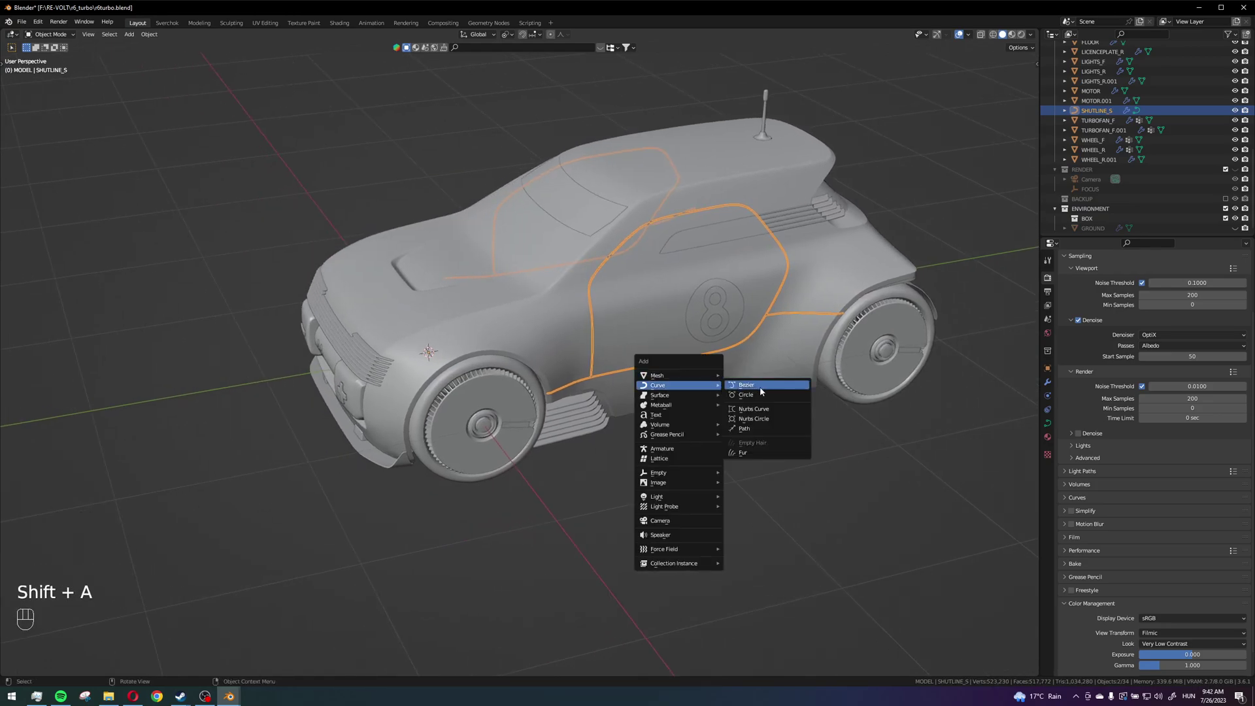
left_click(761, 431)
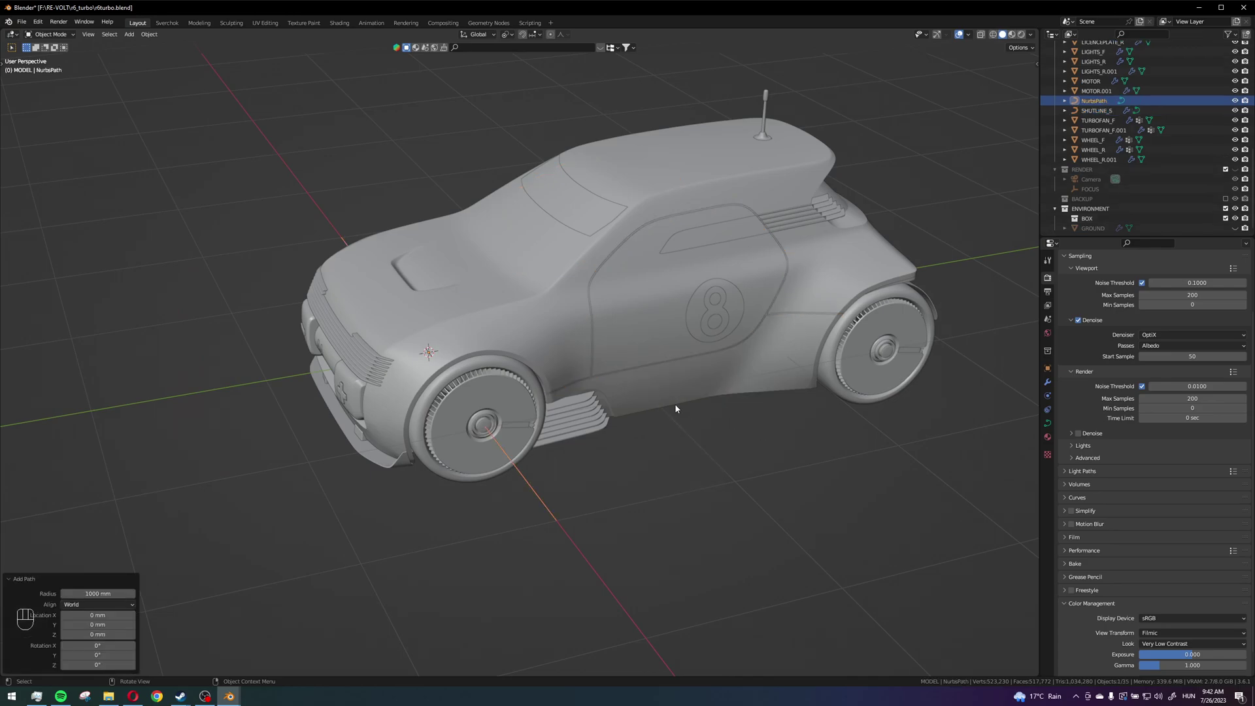
scroll(674, 402, "down", 1)
middle_click_drag(675, 402, 708, 420)
key("Tab")
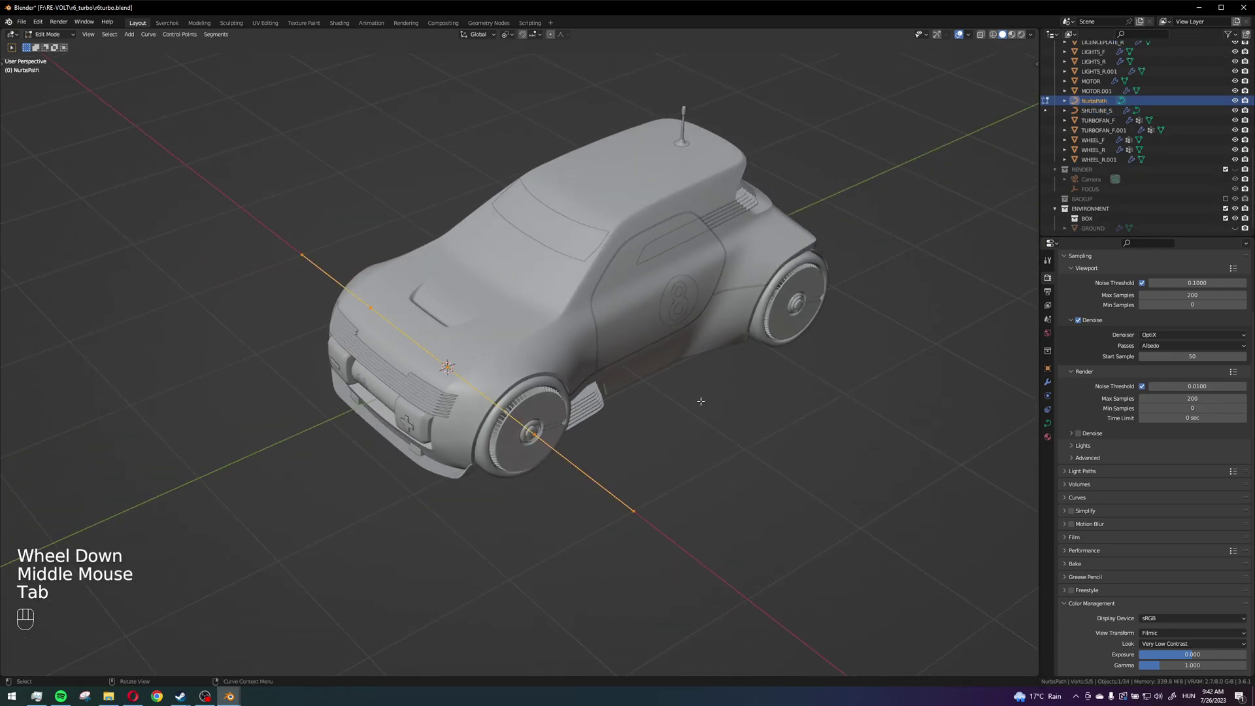
type("rz90")
key("Return")
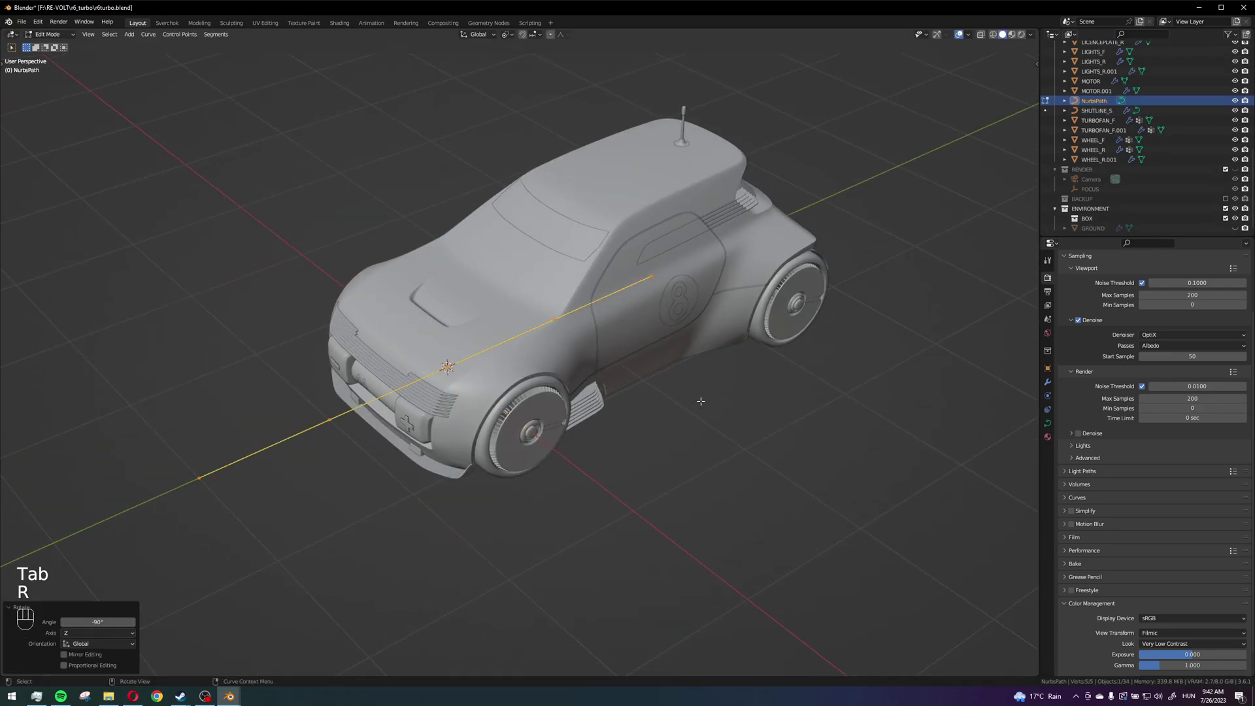
Move the path low along the car's side below the door.
key("g")
left_click(916, 621)
middle_click_drag(915, 621, 353, 420, "alt")
key("g")
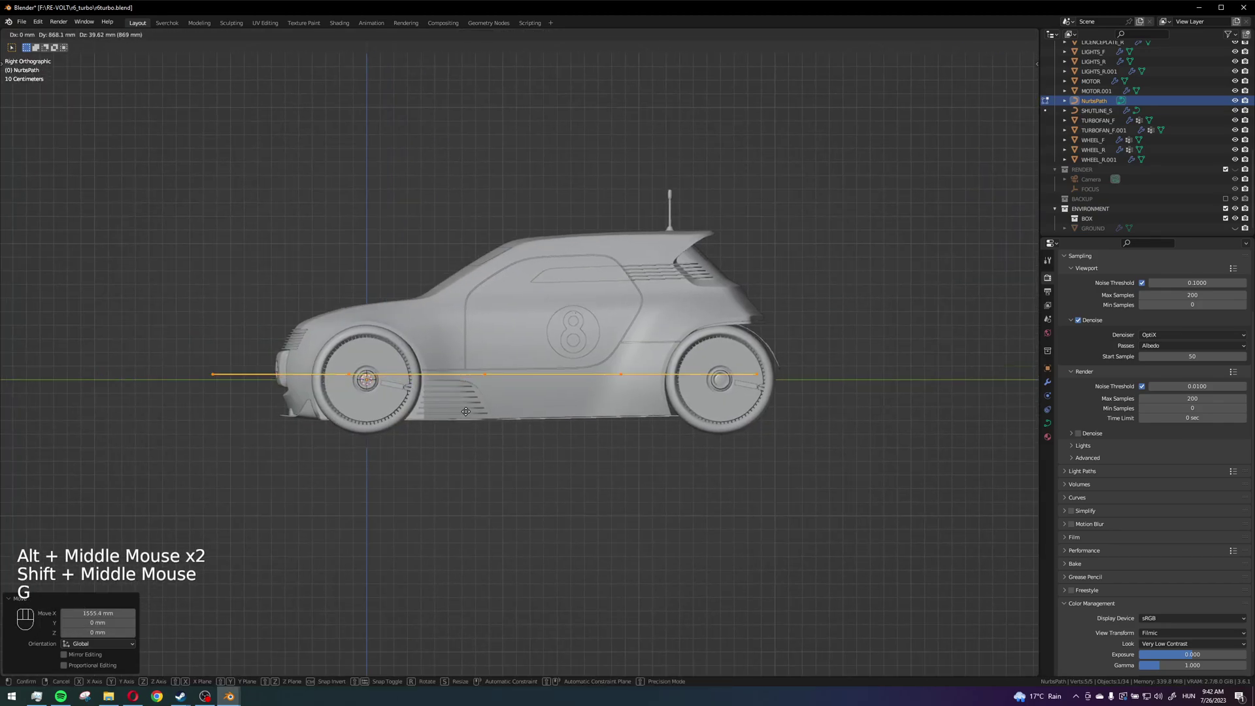
left_click(511, 408)
Scale the path down to about half size (0.48).
key("s")
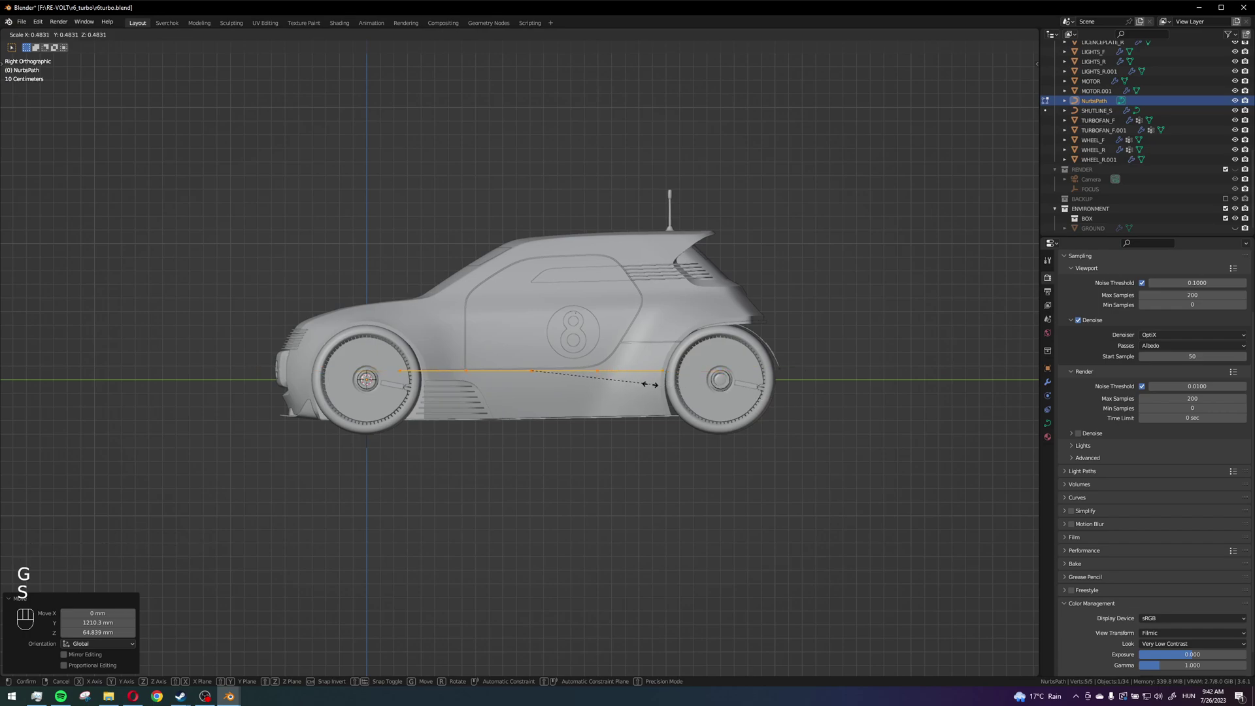
left_click(617, 384)
scroll(618, 384, "up", 1, "shift")
middle_click_drag(618, 384, 643, 441, "shift")
scroll(643, 440, "up", 3)
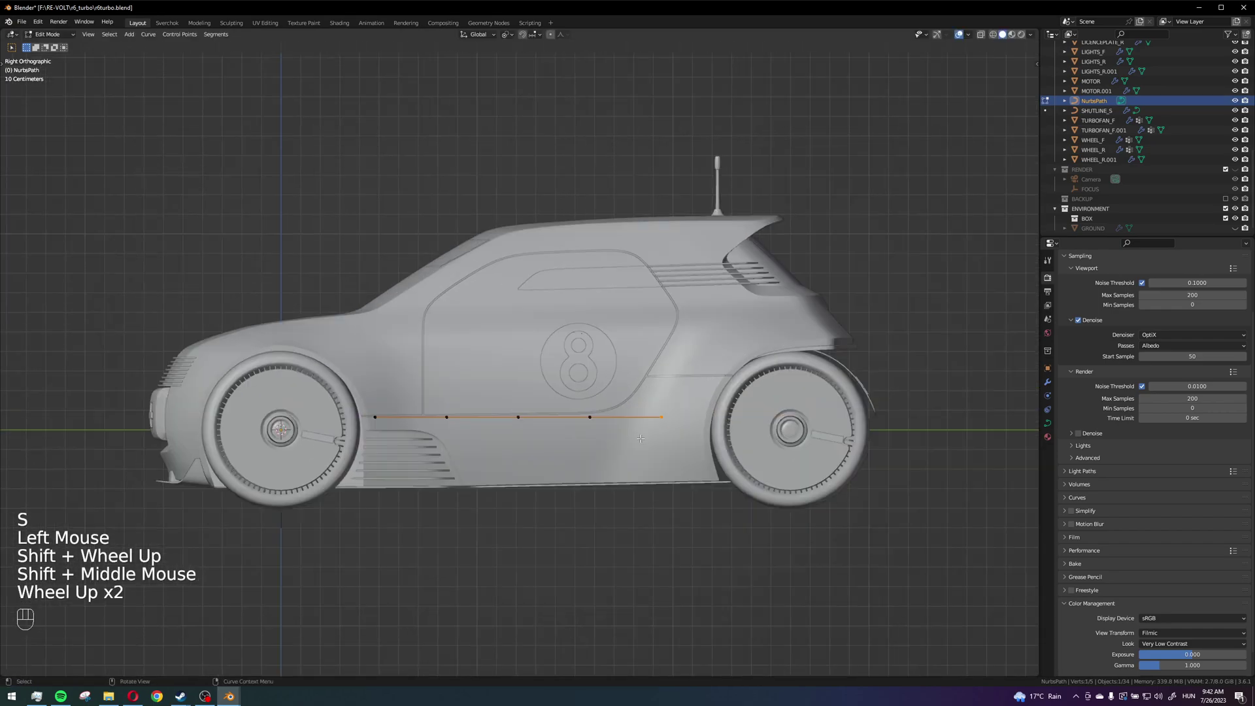
Extrude path points up the rear door edge, along the roofline, and down the front pillar.
key("g")
left_click(602, 428)
key("e")
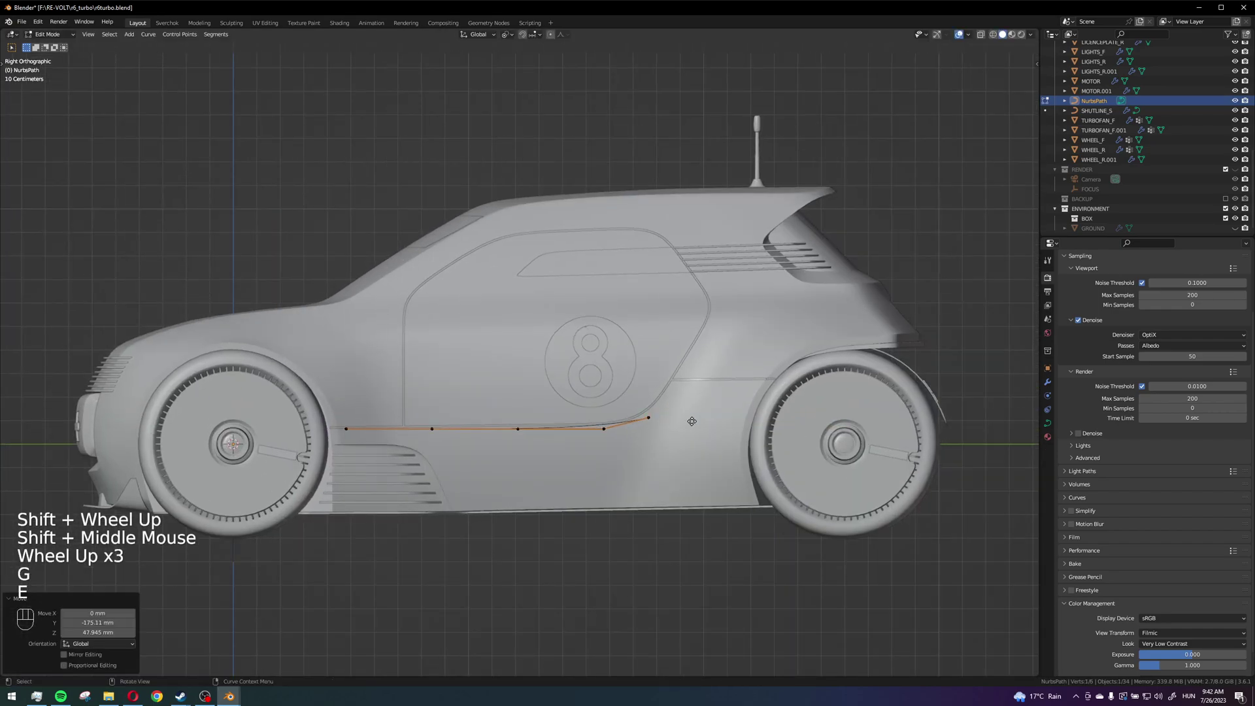
left_click(761, 316)
key("e")
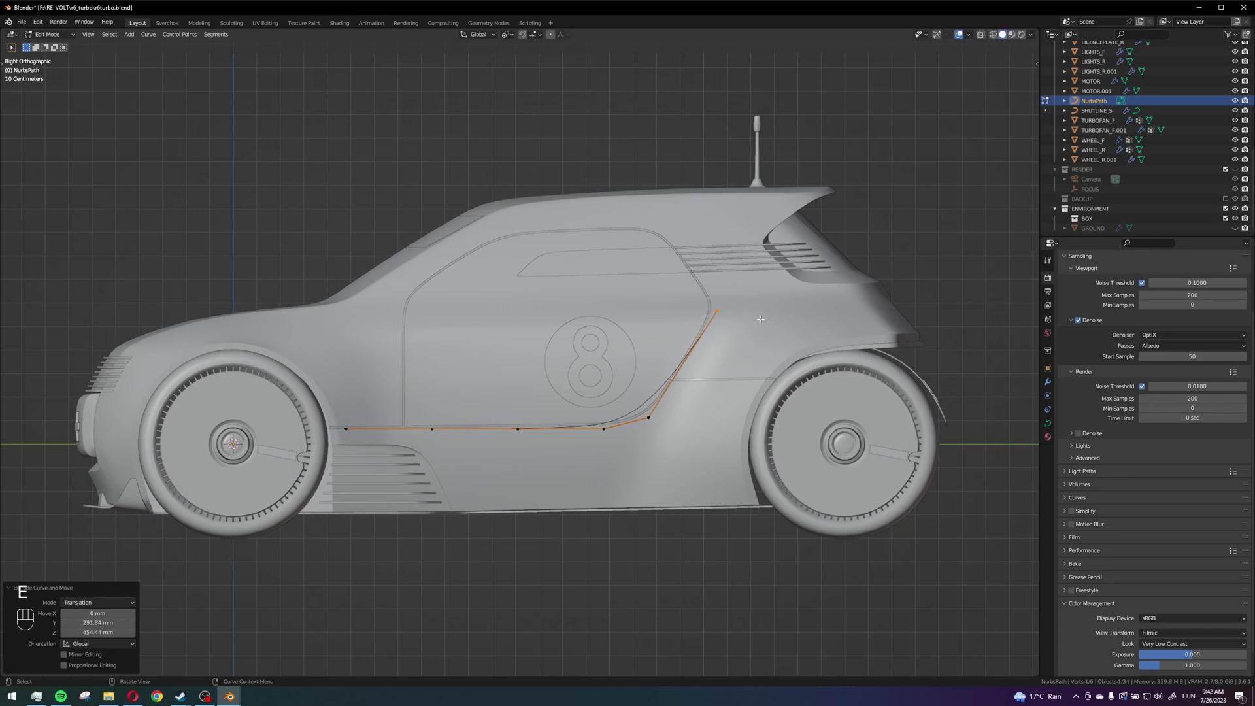
left_click(700, 236)
key("e")
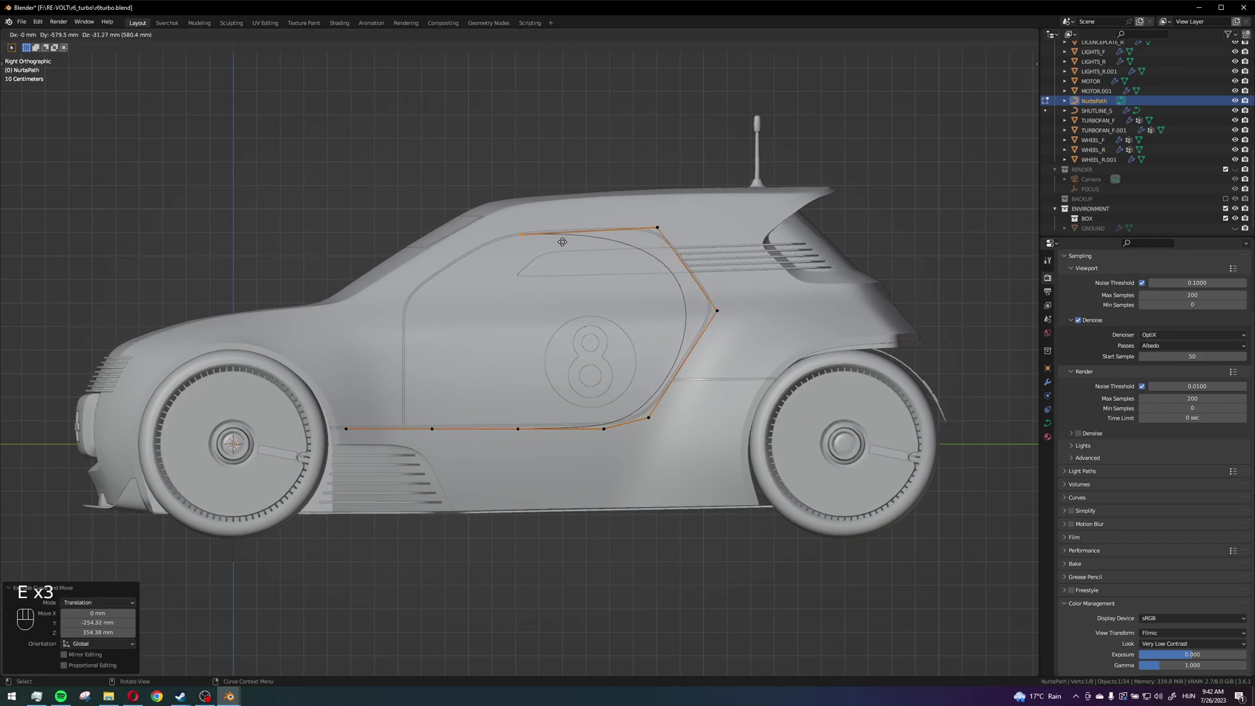
left_click(558, 239)
key("e")
left_click(443, 303)
key("e")
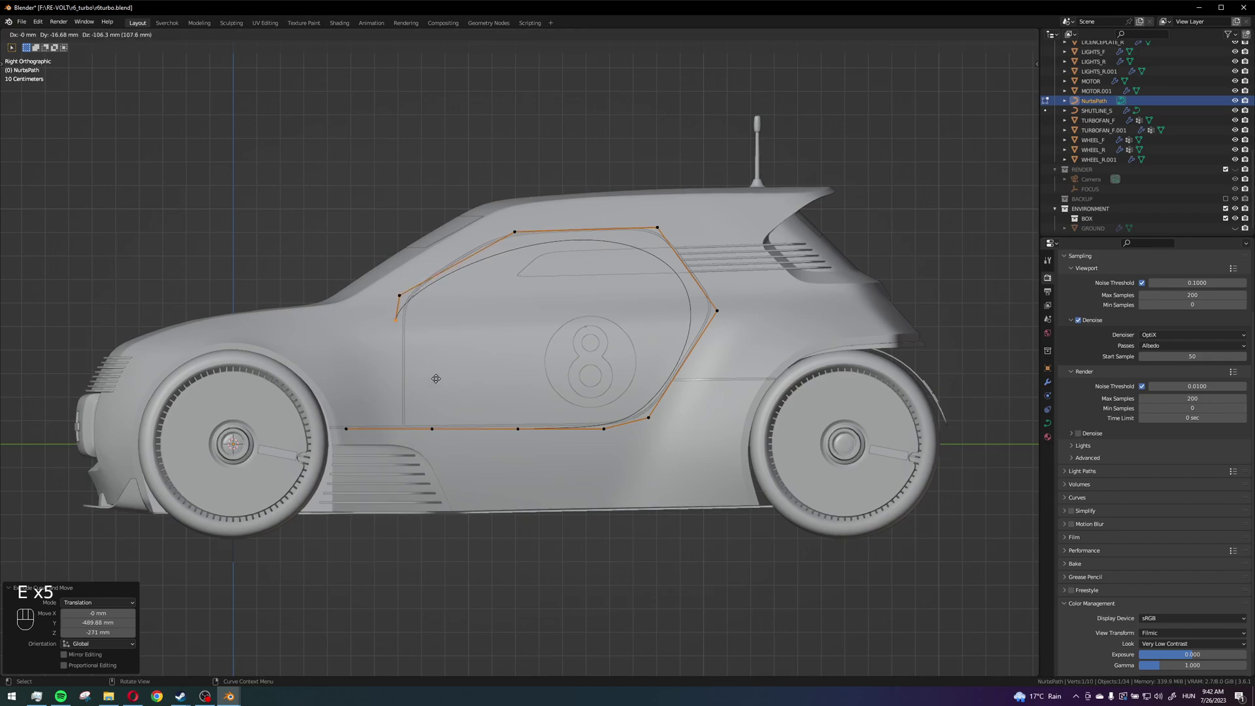
left_click(448, 441)
Select the front, roofline and rear outline points together.
left_click(459, 294)
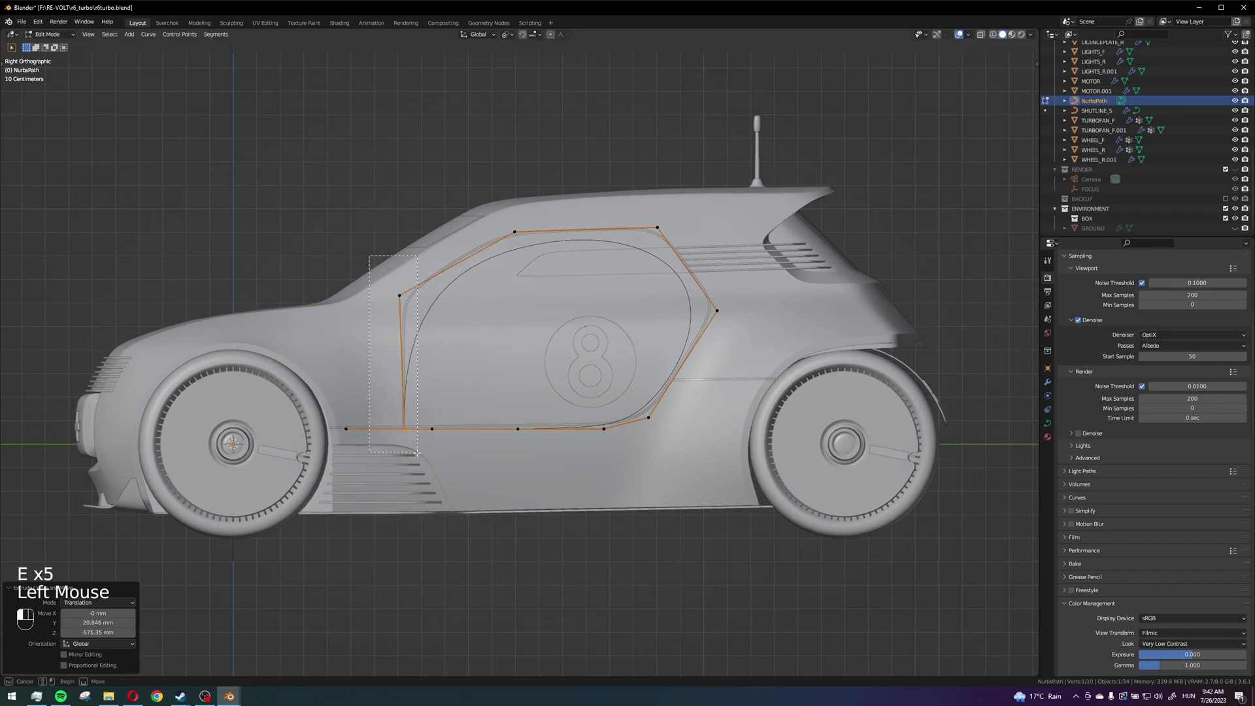
left_click(399, 296, "shift")
left_click(515, 231, "shift")
left_click(717, 311, "shift")
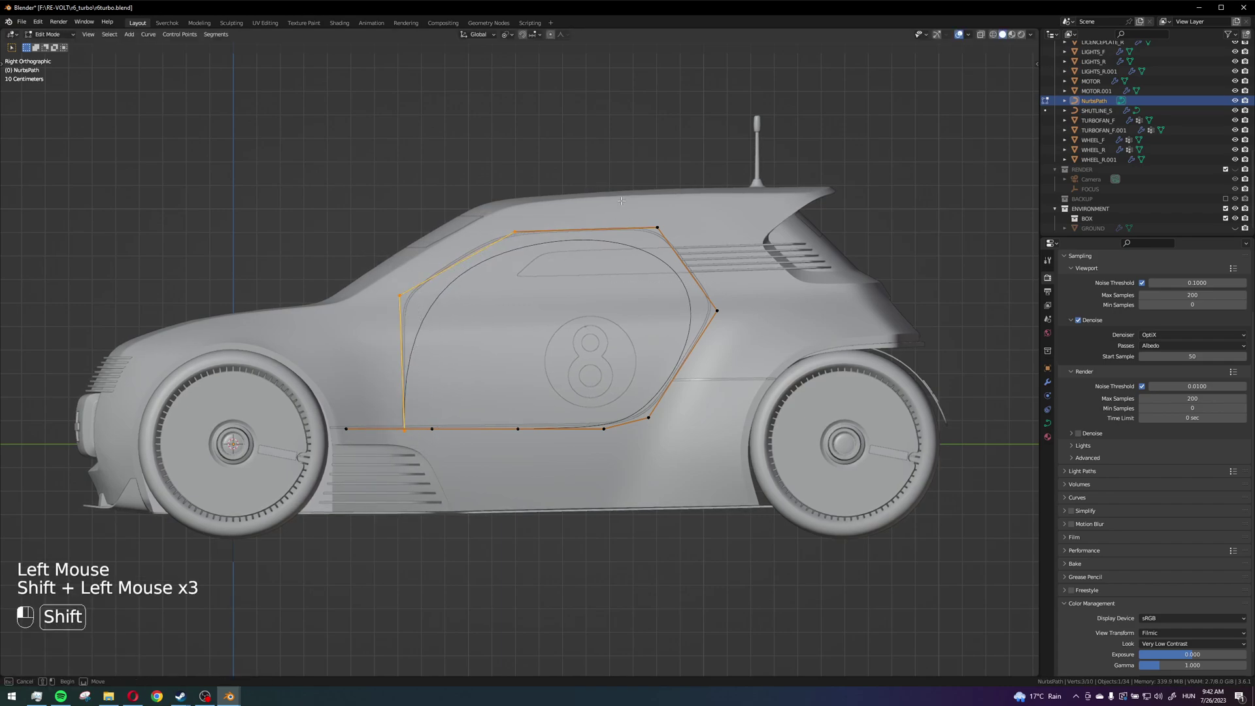
left_click(657, 227, "shift")
left_click(648, 417, "shift")
Subdivide the selected curve segments with 3 cuts.
right_click(759, 295)
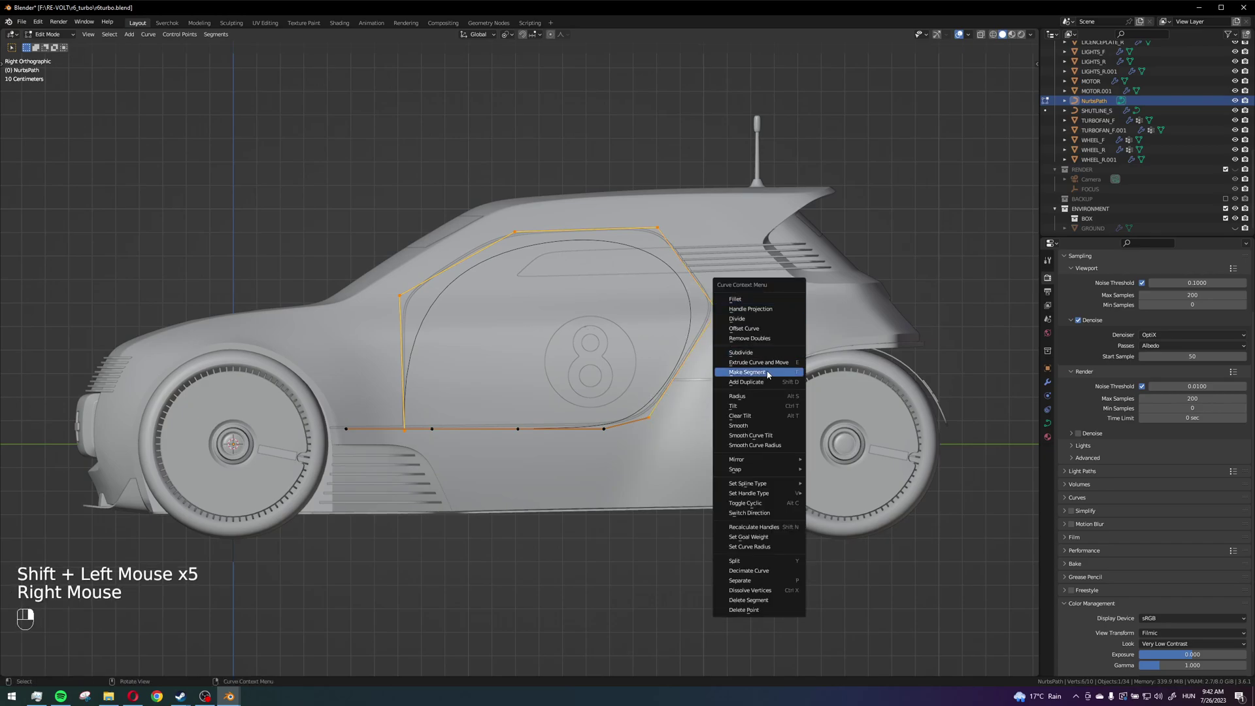
left_click(768, 355)
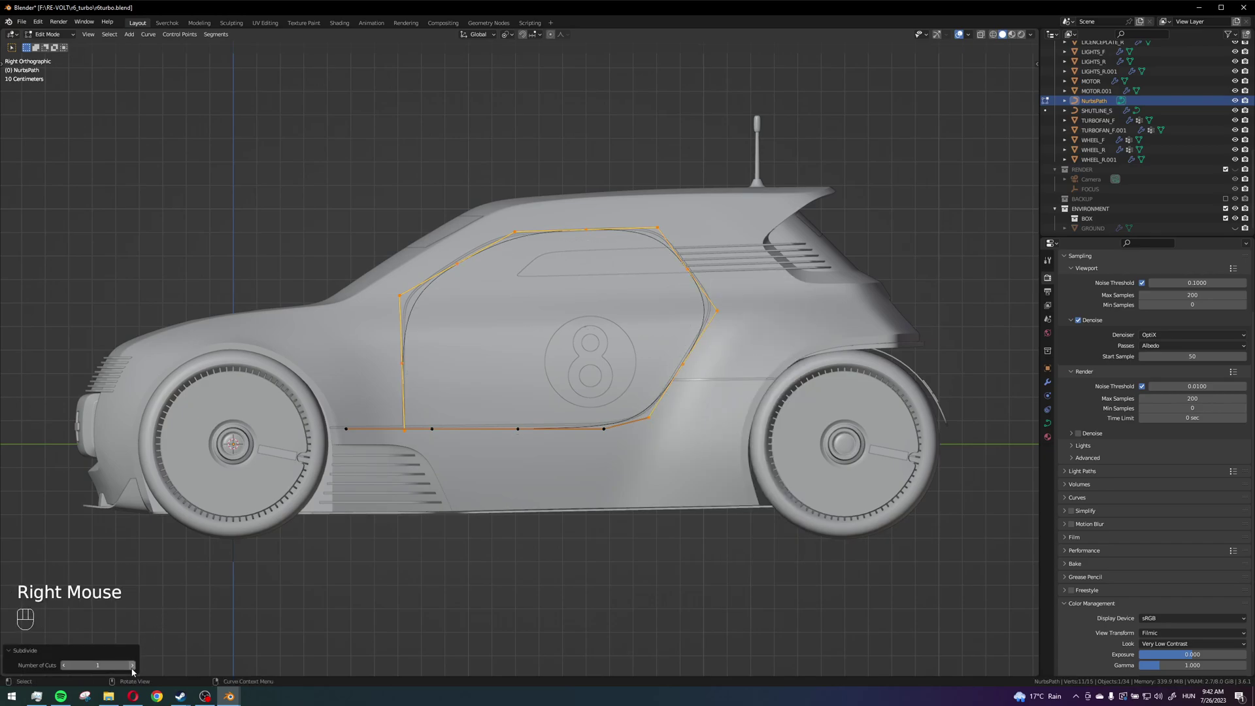
left_click(133, 666)
left_click(133, 666)
Nudge the top-left and top door-curve points to follow the window outline.
left_click(441, 267)
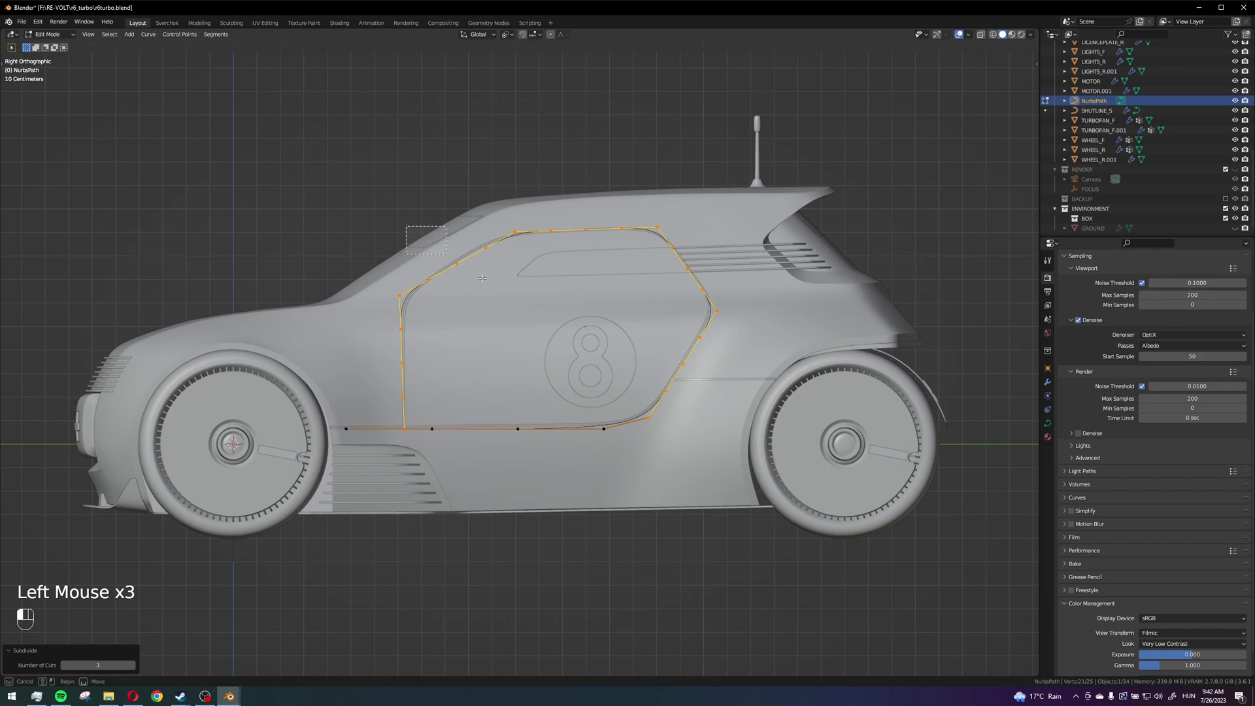
key("g")
left_click(535, 327)
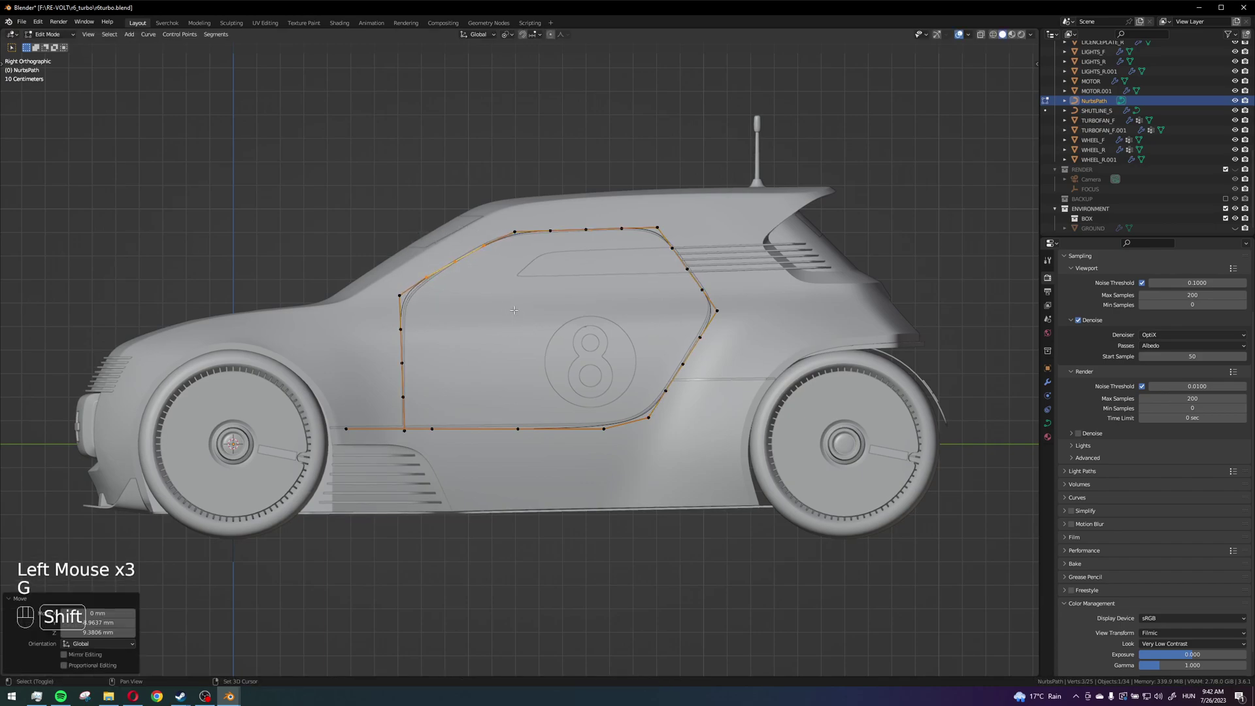
left_click_drag(536, 209, 631, 259)
key("g")
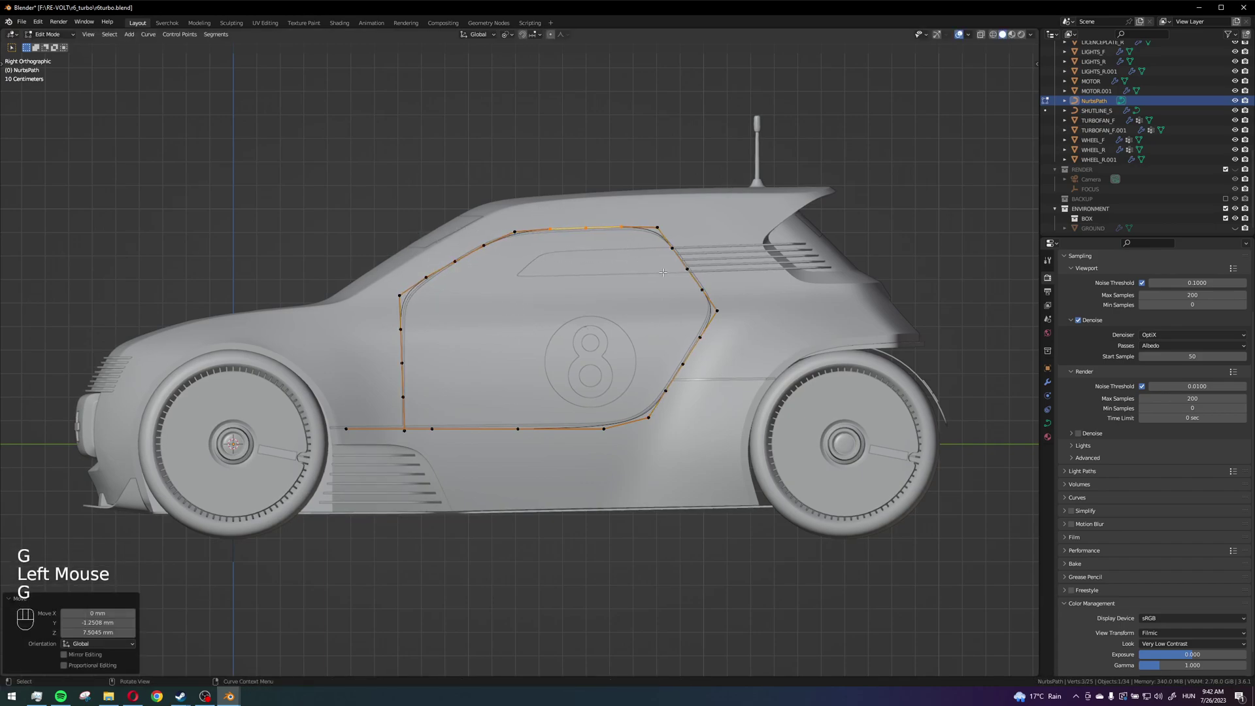
left_click(631, 255)
key("g")
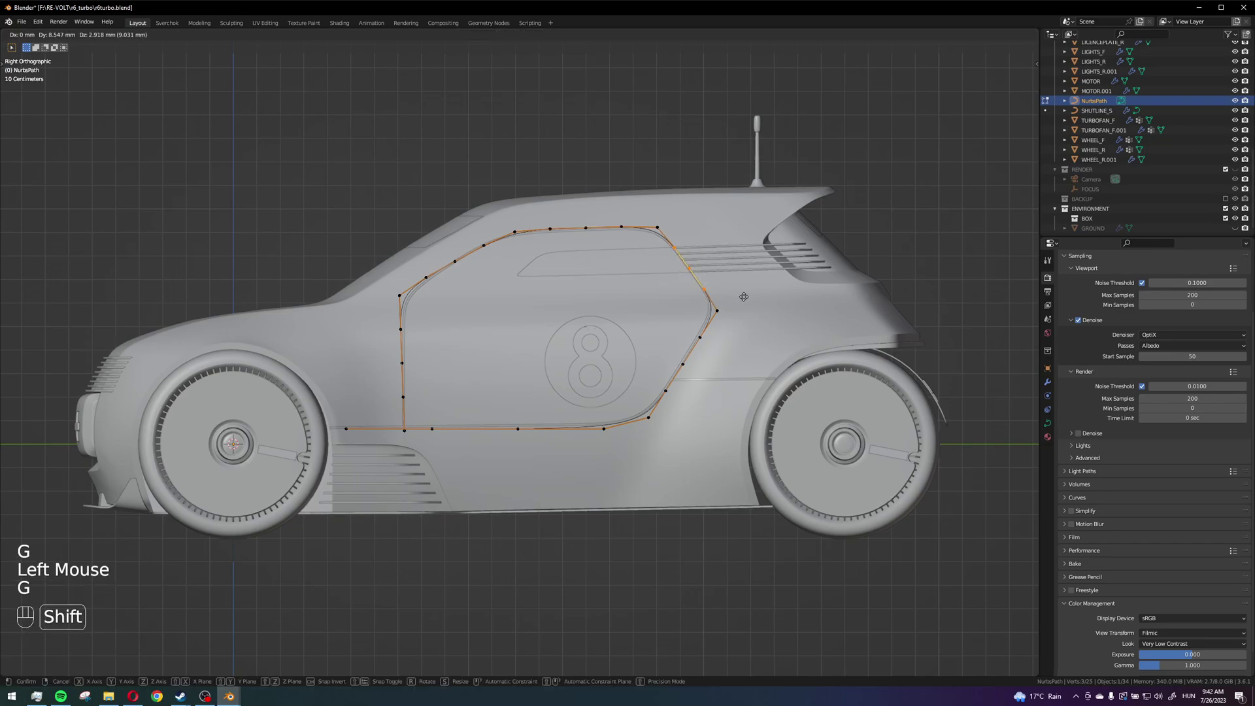
left_click(744, 297)
Reposition the lower rear points and the right-hand point of the curve.
left_click_drag(654, 327, 722, 405)
key("g")
left_click(724, 409)
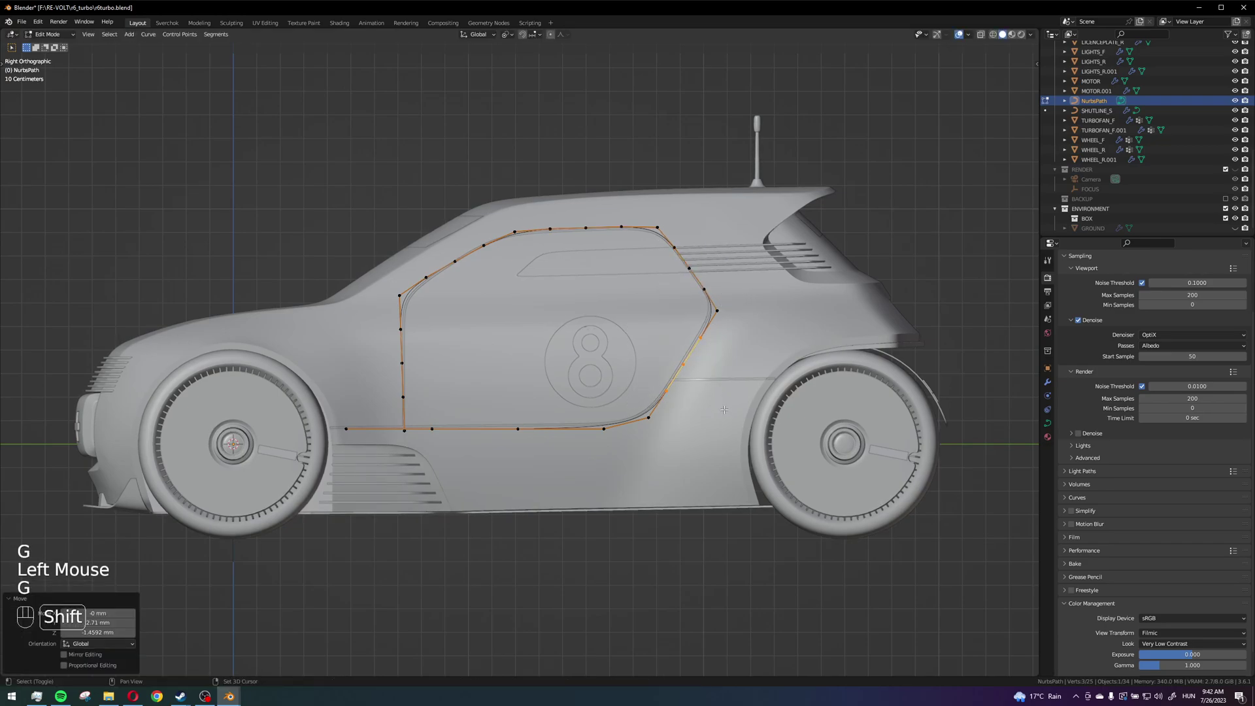
left_click(717, 311)
key("g")
left_click(716, 308)
left_click_drag(636, 319, 718, 396)
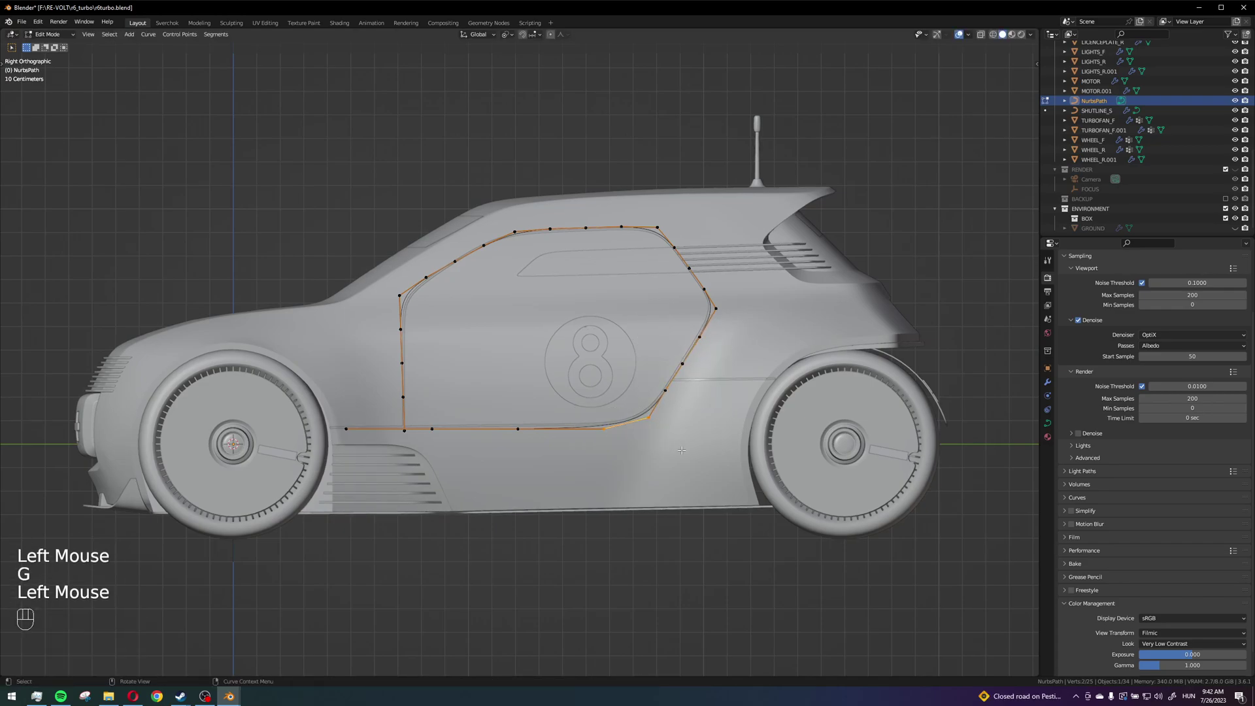
Raise the five bottom curve points 12.5 mm along Z.
double_click(416, 421)
key("g")
key("z")
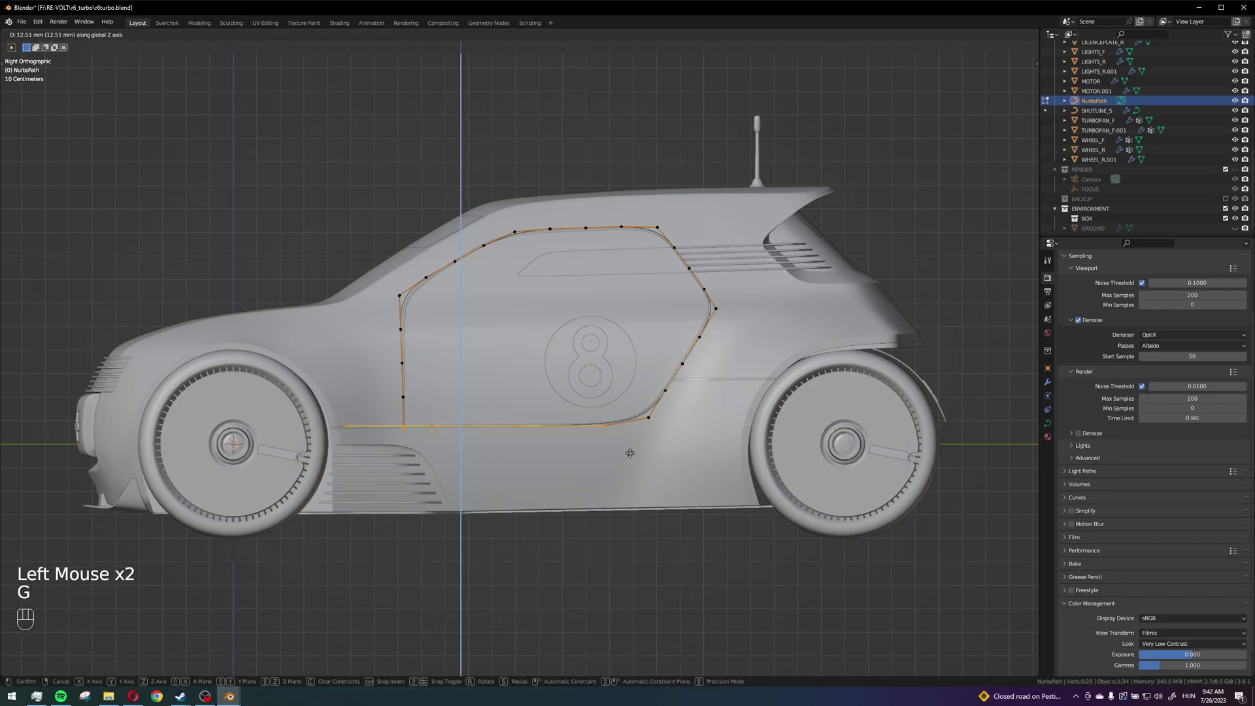
left_click(630, 453)
scroll(630, 453, "down", 2)
scroll(630, 453, "up", 1)
scroll(630, 453, "up", 1)
scroll(630, 453, "down", 1)
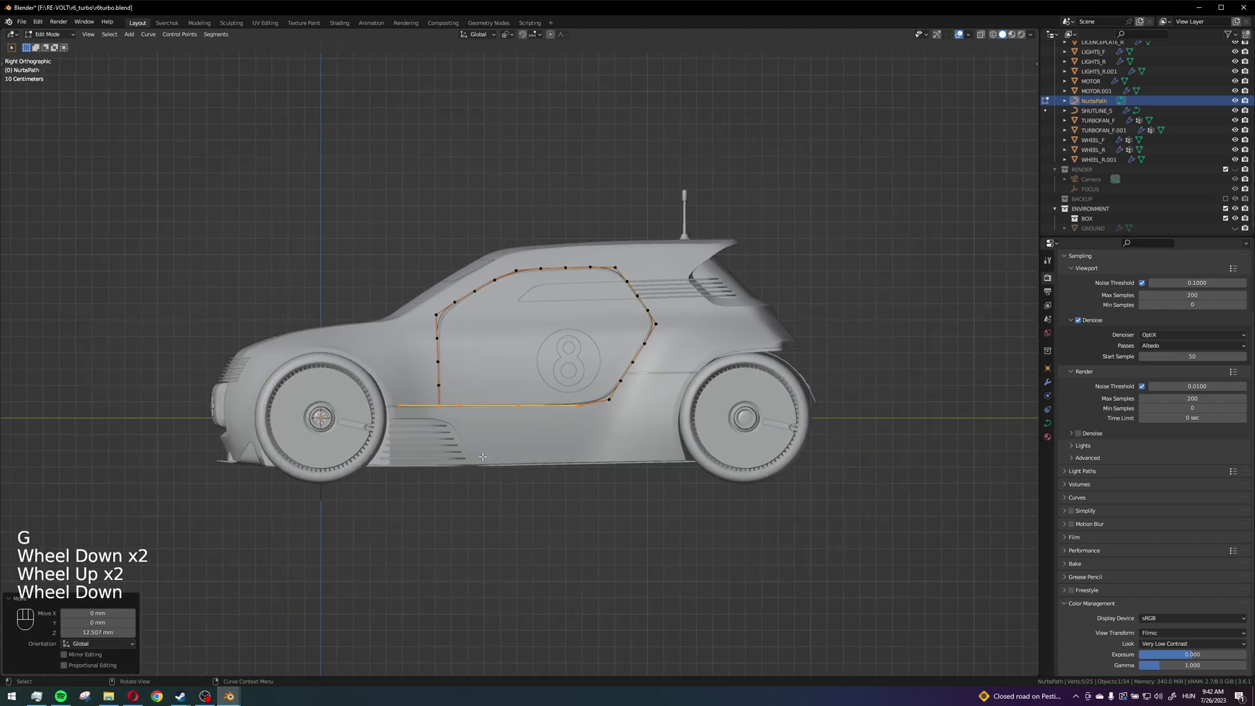
In Object Mode, add a Shrinkwrap modifier to the curve targeting BODY.
middle_click_drag(630, 453, 552, 475)
key("Tab")
middle_click_drag(654, 472, 962, 418, "shift")
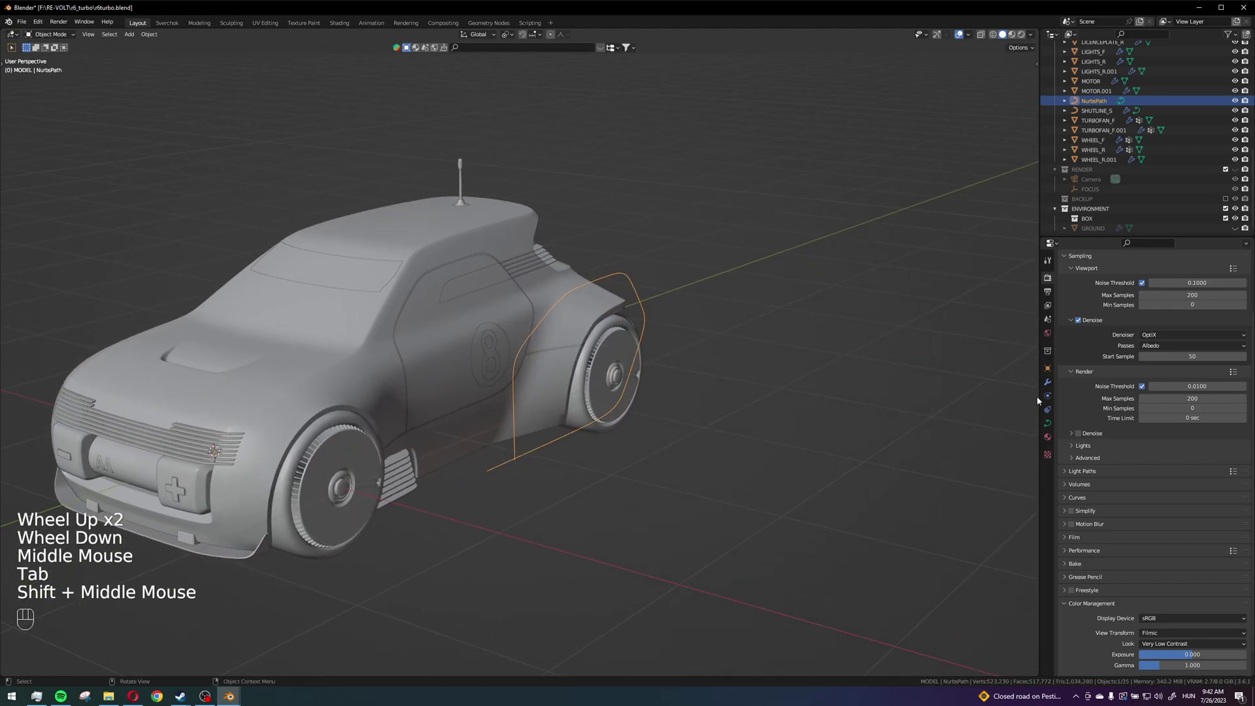
middle_click_drag(589, 481, 528, 488, "alt")
scroll(528, 488, "up", 2)
left_click(1048, 381)
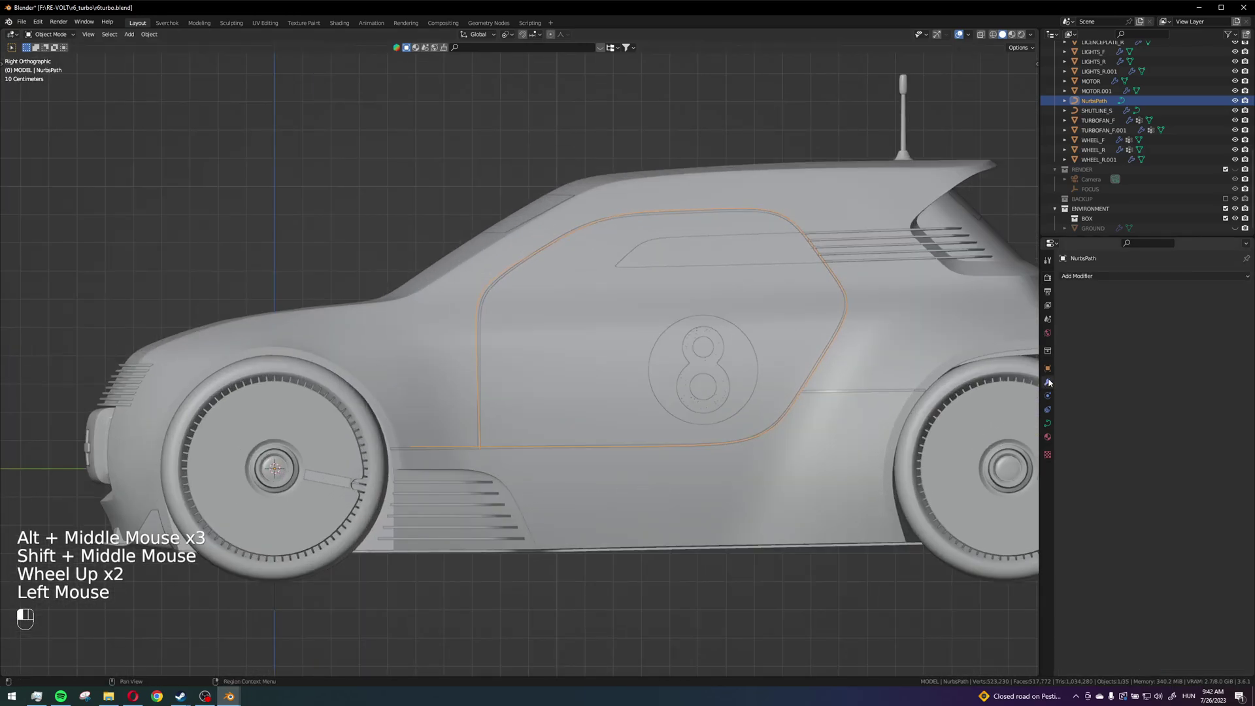
middle_click_drag(1007, 393, 905, 353, "shift")
left_click(1108, 277)
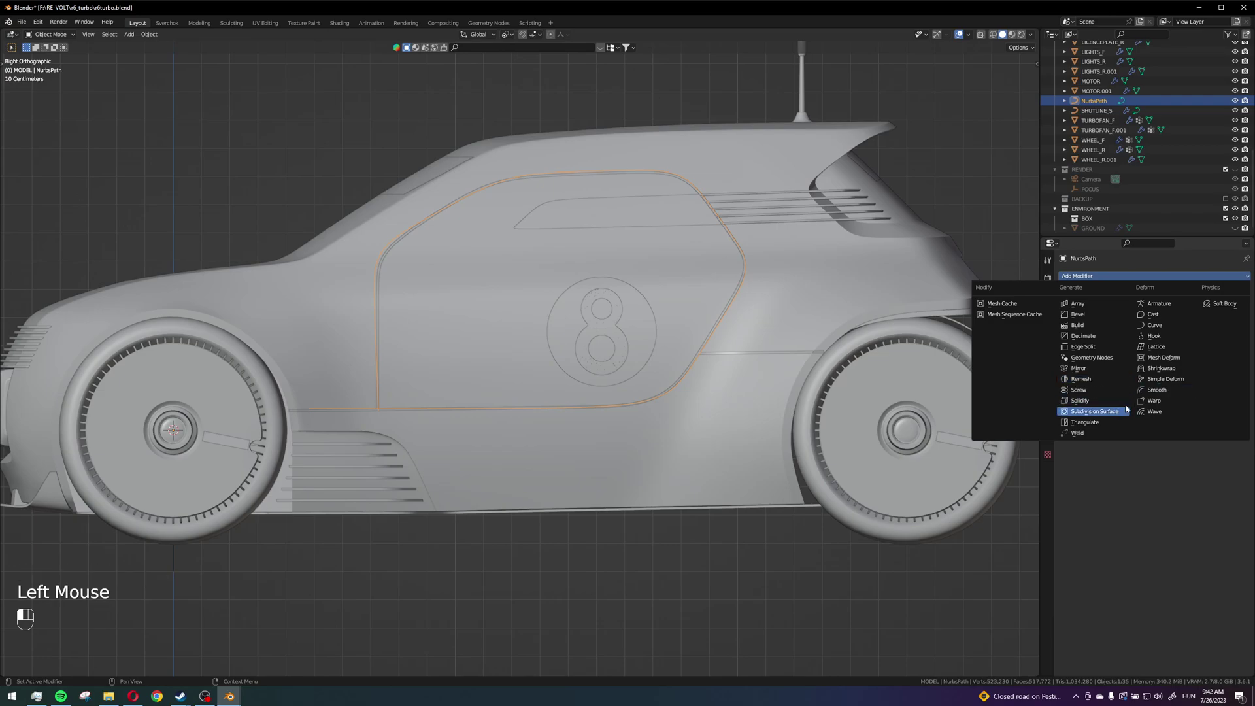
left_click(1181, 370)
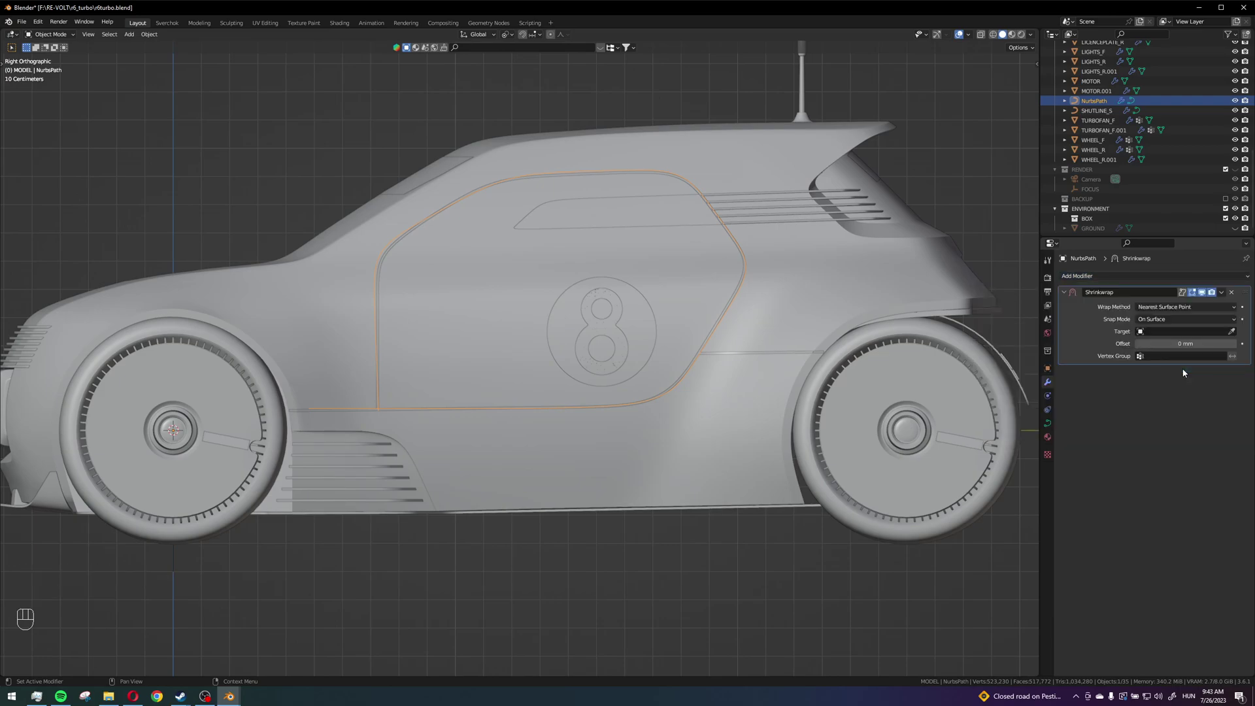
left_click(1232, 331)
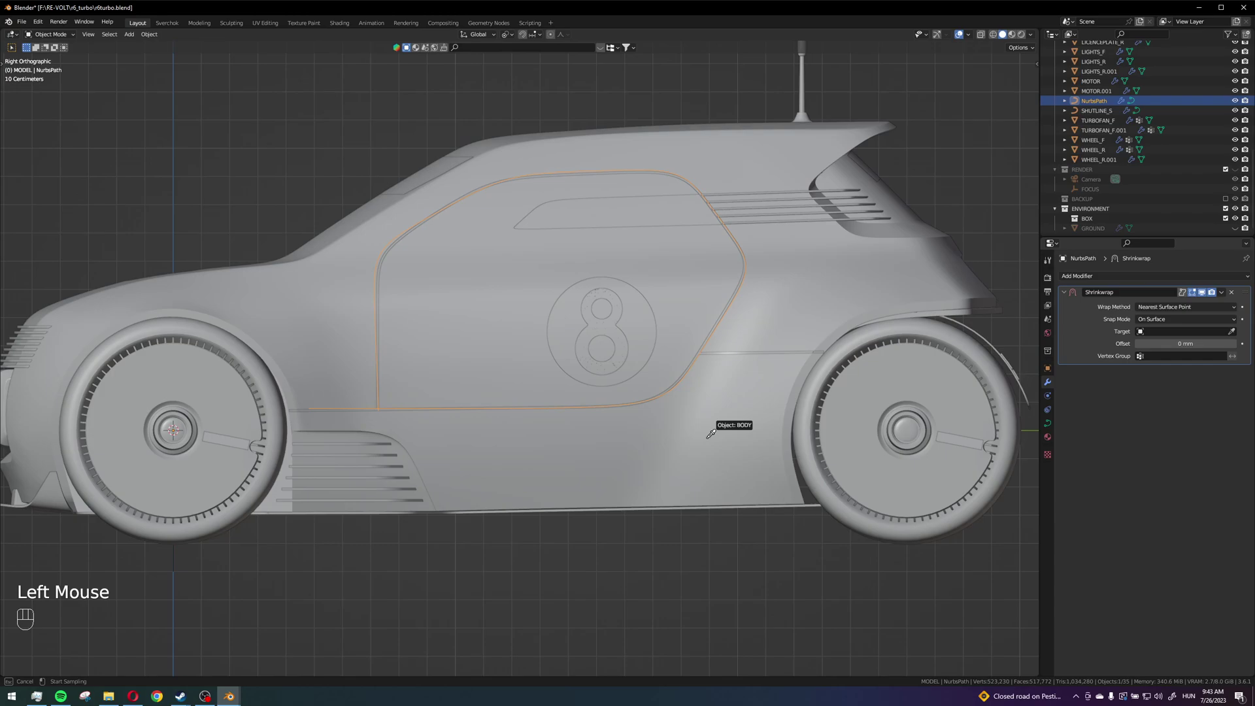
left_click(627, 442)
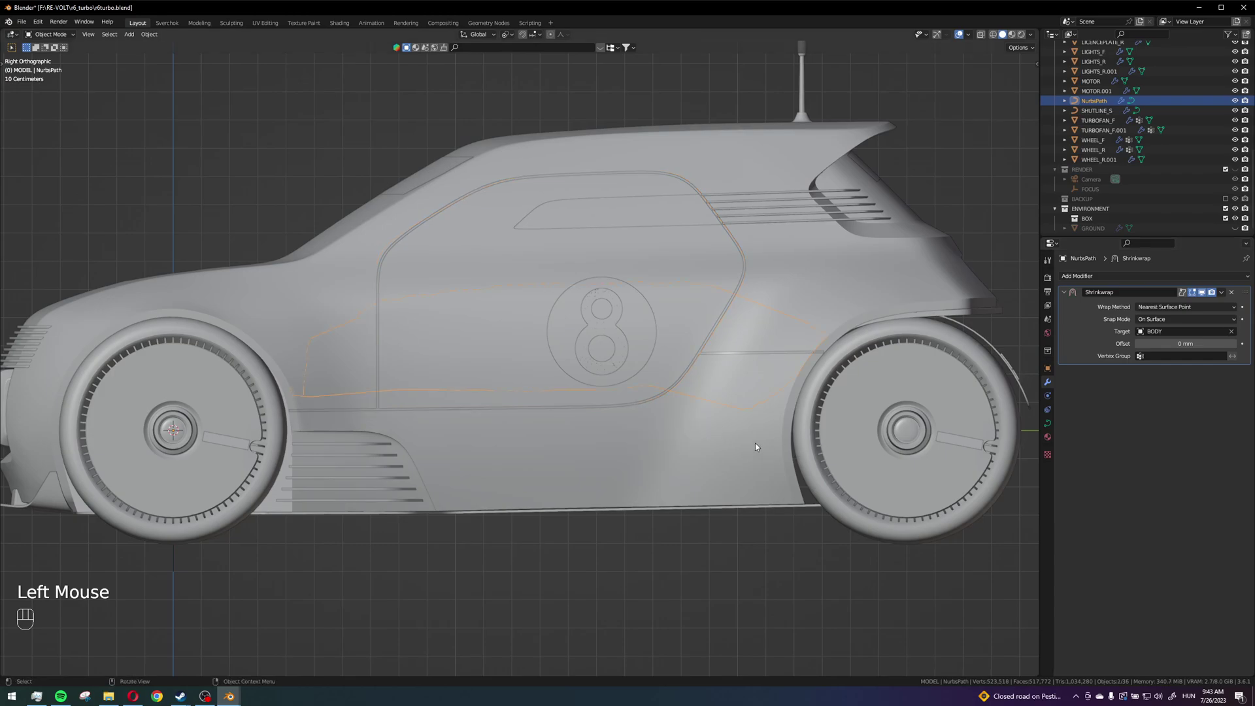
Set the Shrinkwrap wrap method to Project along X with Negative enabled.
left_click(1140, 307)
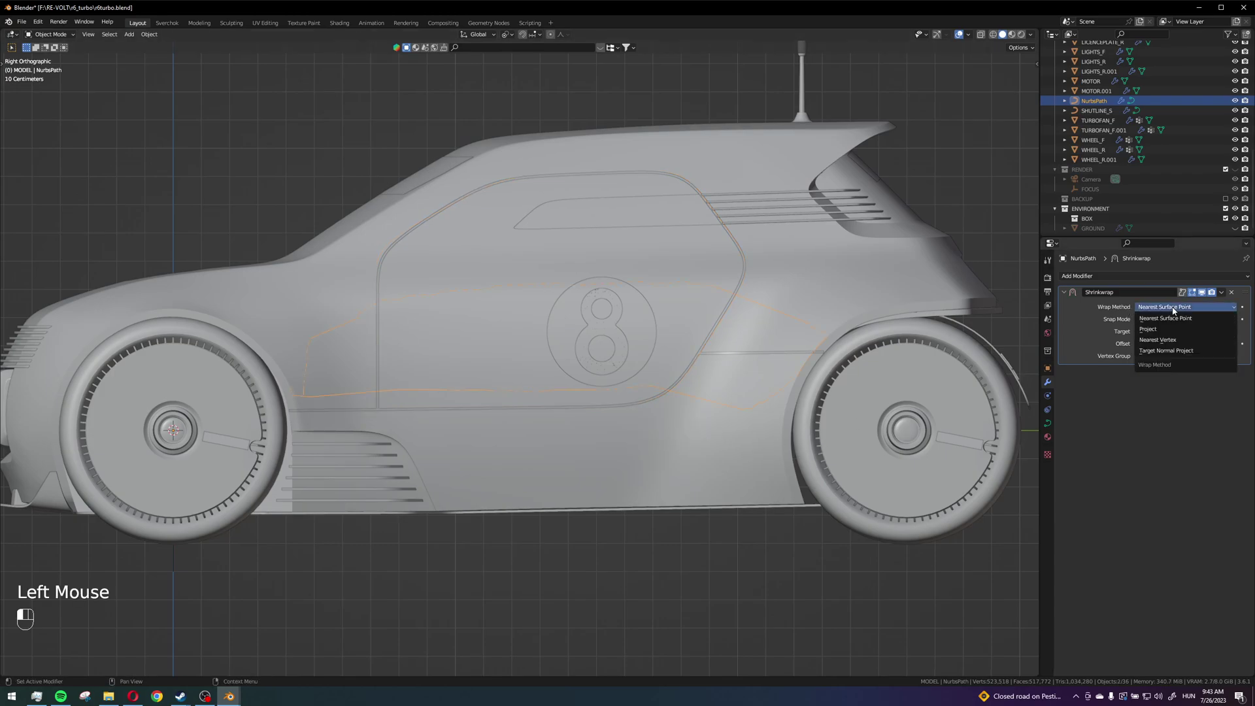
left_click(1170, 325)
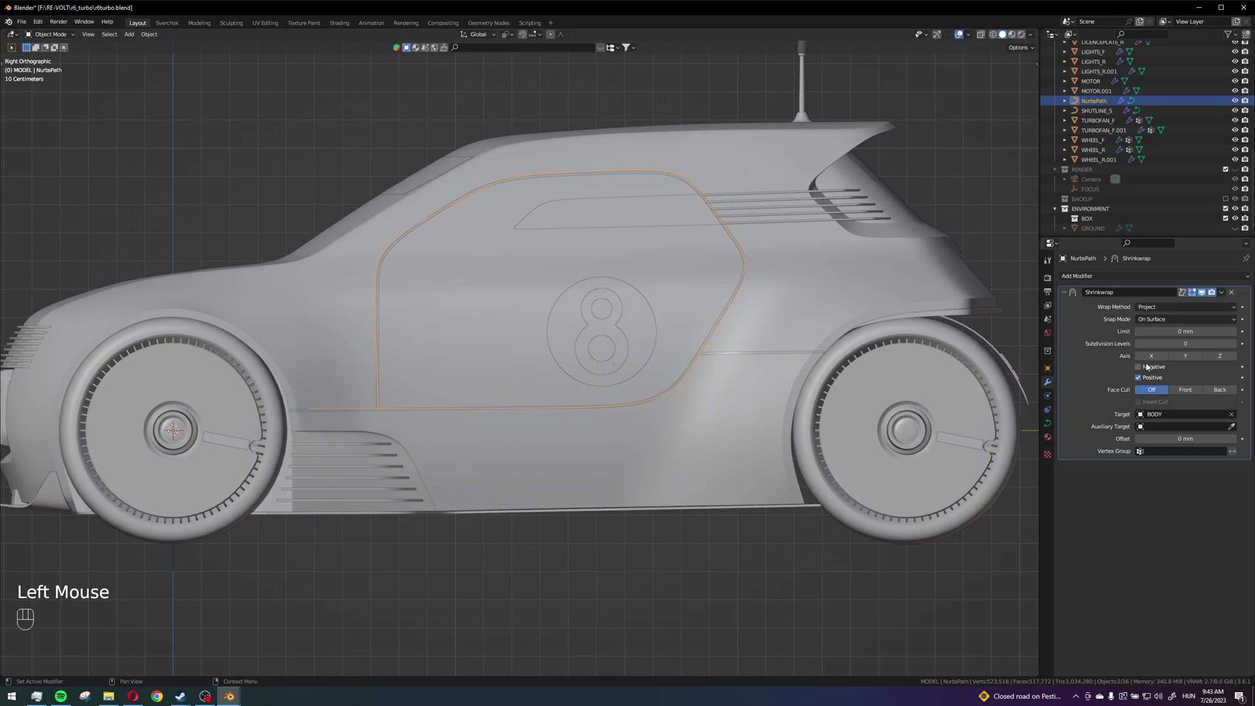
scroll(850, 404, "down", 2)
middle_click_drag(849, 404, 796, 461)
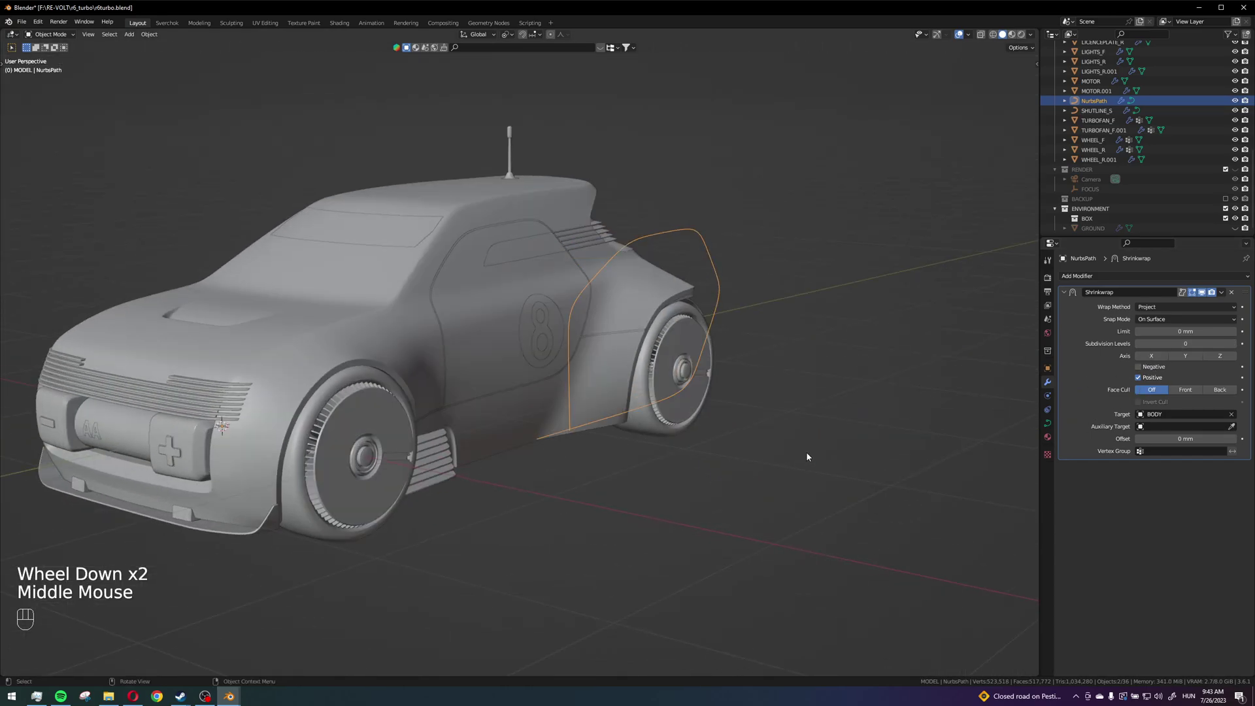
left_click(1153, 357)
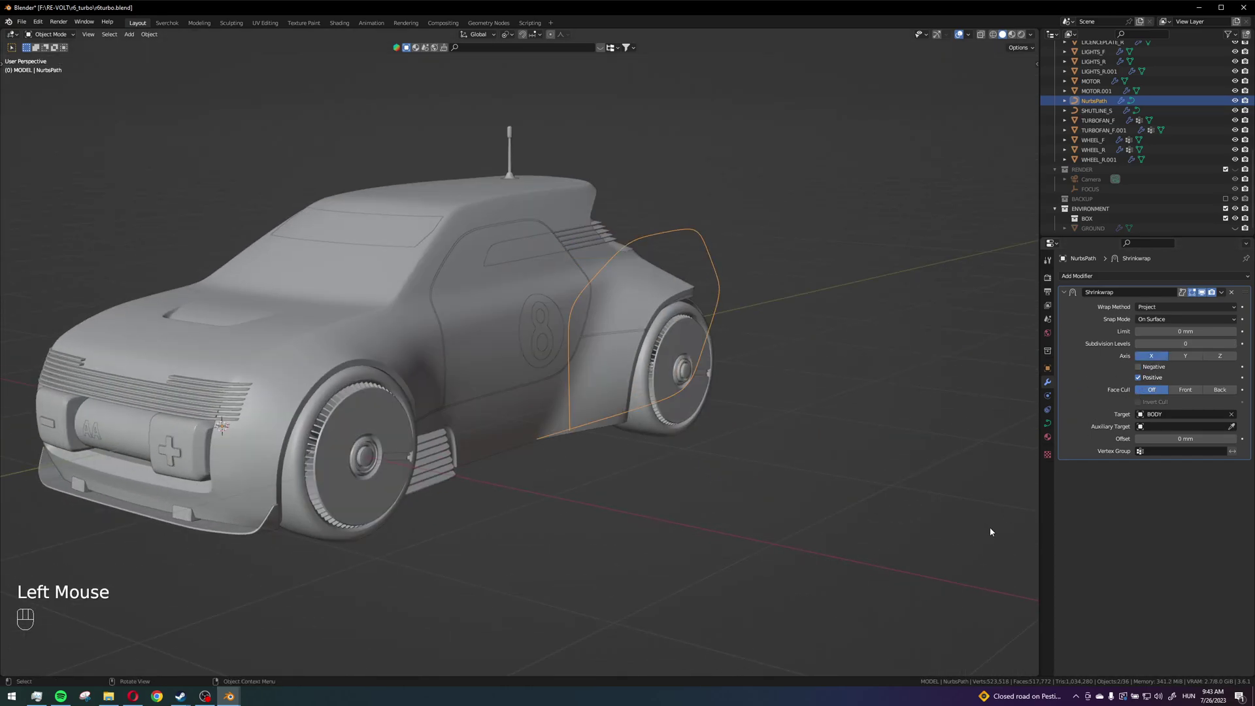
left_click(1150, 370)
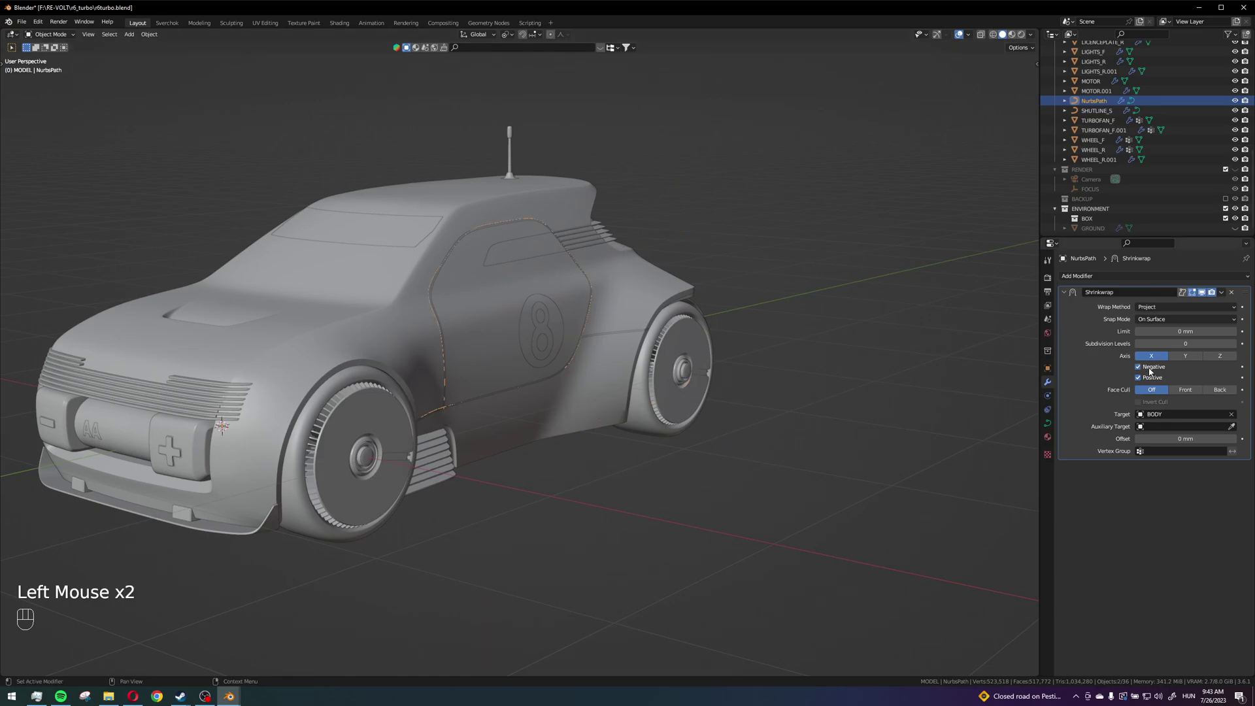
Set the Shrinkwrap Offset to 1 mm to lift the door curve off the body.
scroll(448, 382, "up", 3)
middle_click_drag(448, 383, 584, 470, "shift")
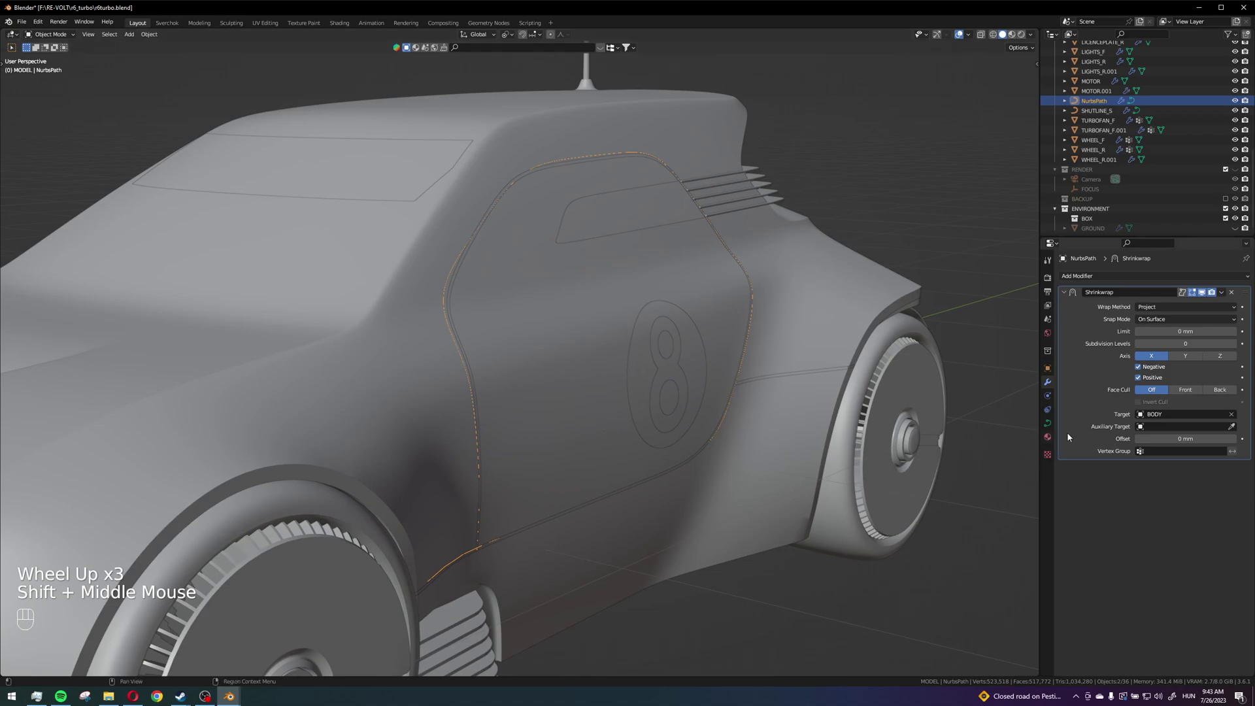
middle_click_drag(1030, 432, 997, 432)
scroll(995, 432, "up", 1)
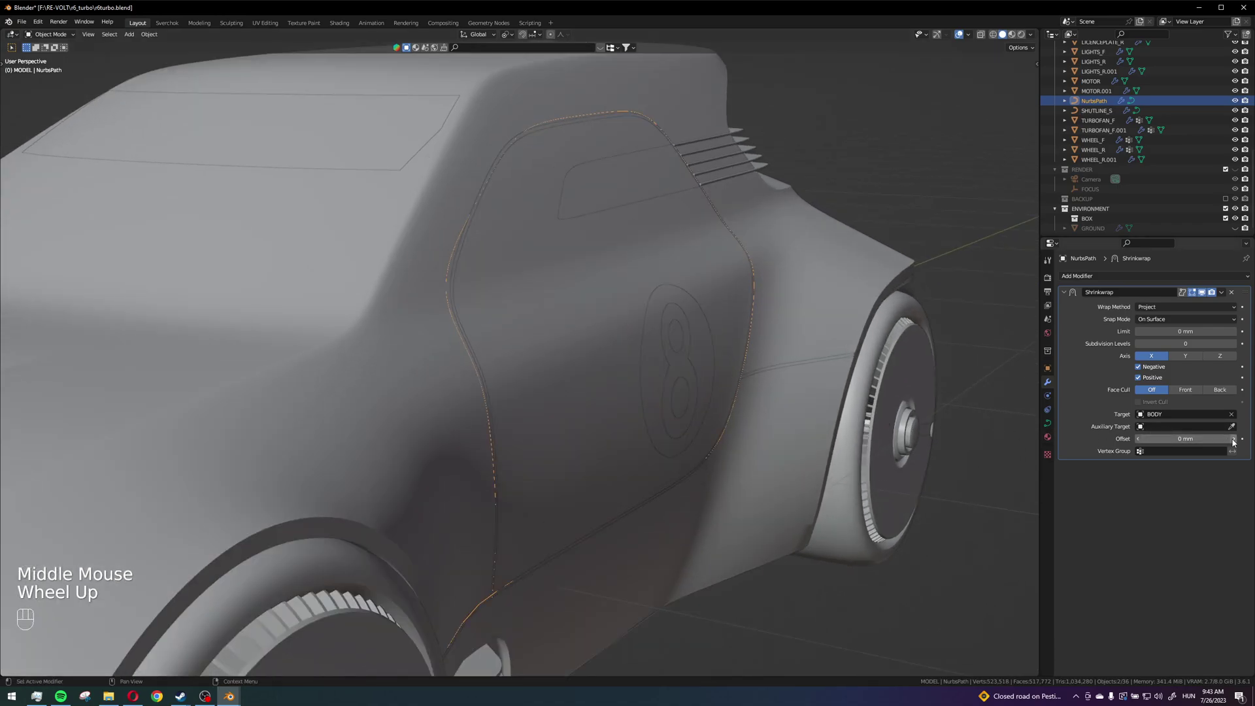
left_click_drag(1210, 442, 1217, 443)
middle_click_drag(811, 418, 798, 488)
scroll(830, 471, "up", 2)
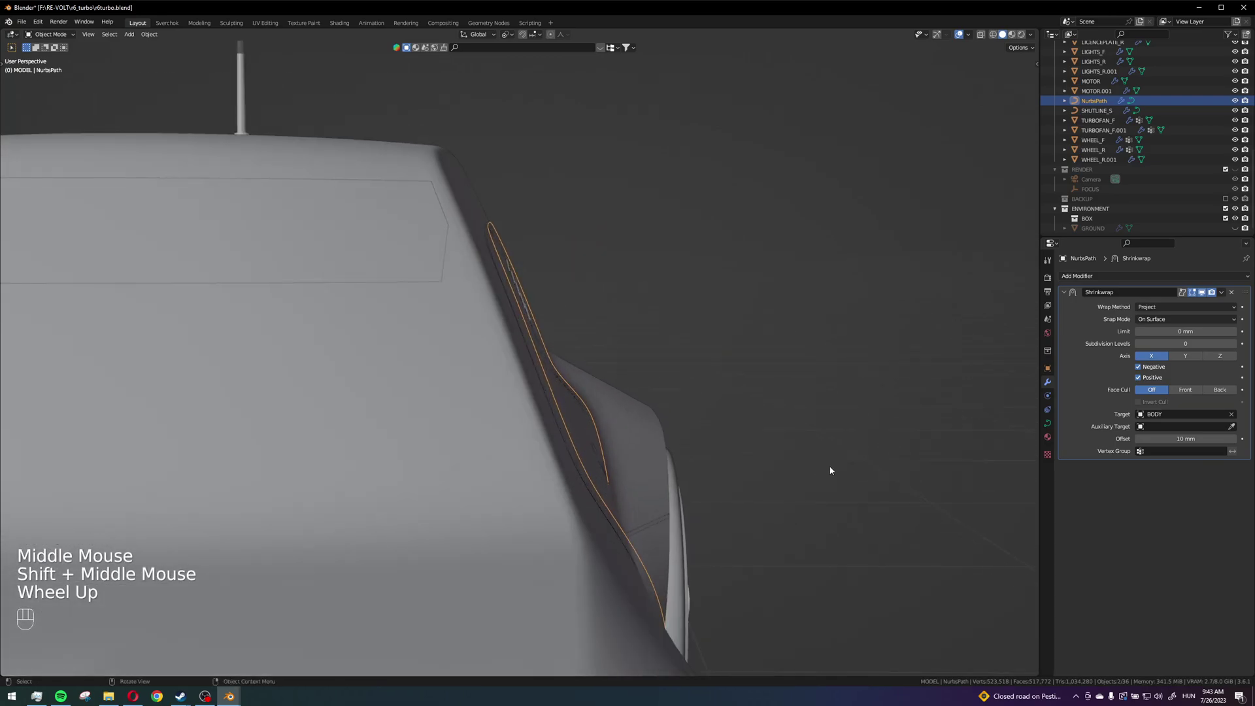
left_click(1174, 436)
key("Return")
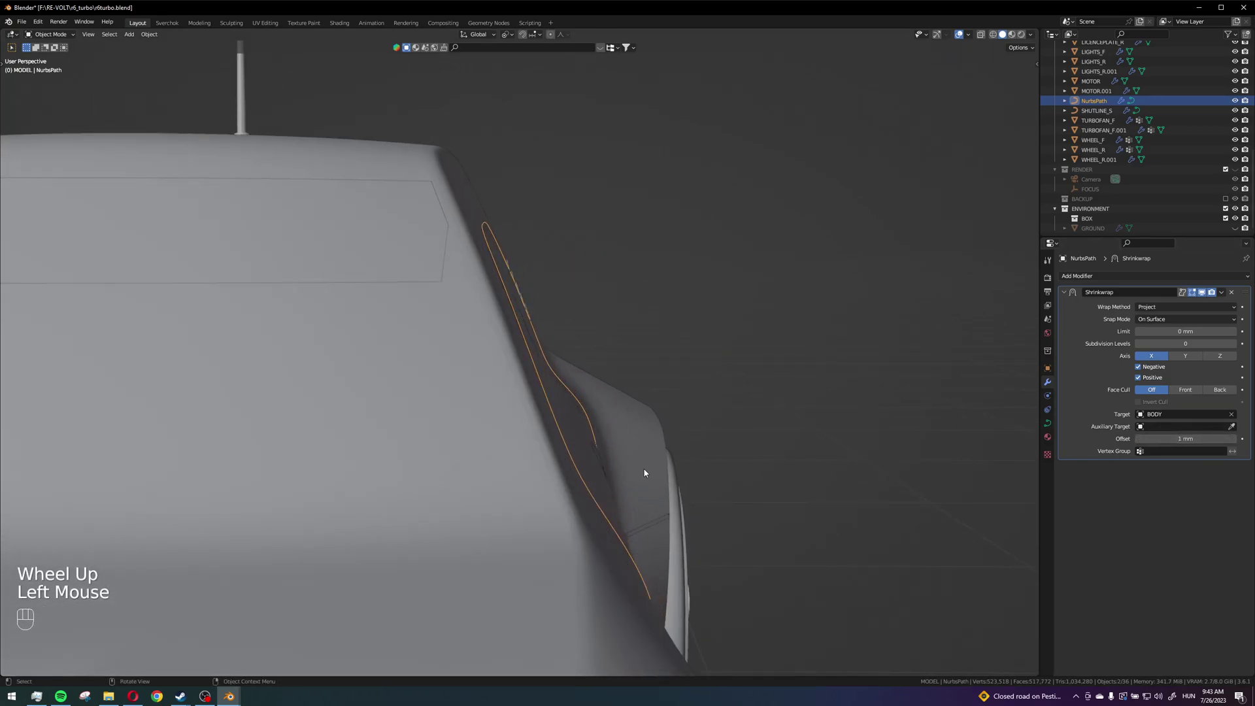
Bring up the path's Object Data curve geometry settings from a rear-side view.
scroll(647, 470, "down", 2)
middle_click_drag(648, 471, 594, 411)
scroll(498, 447, "up", 1)
scroll(481, 487, "down", 1)
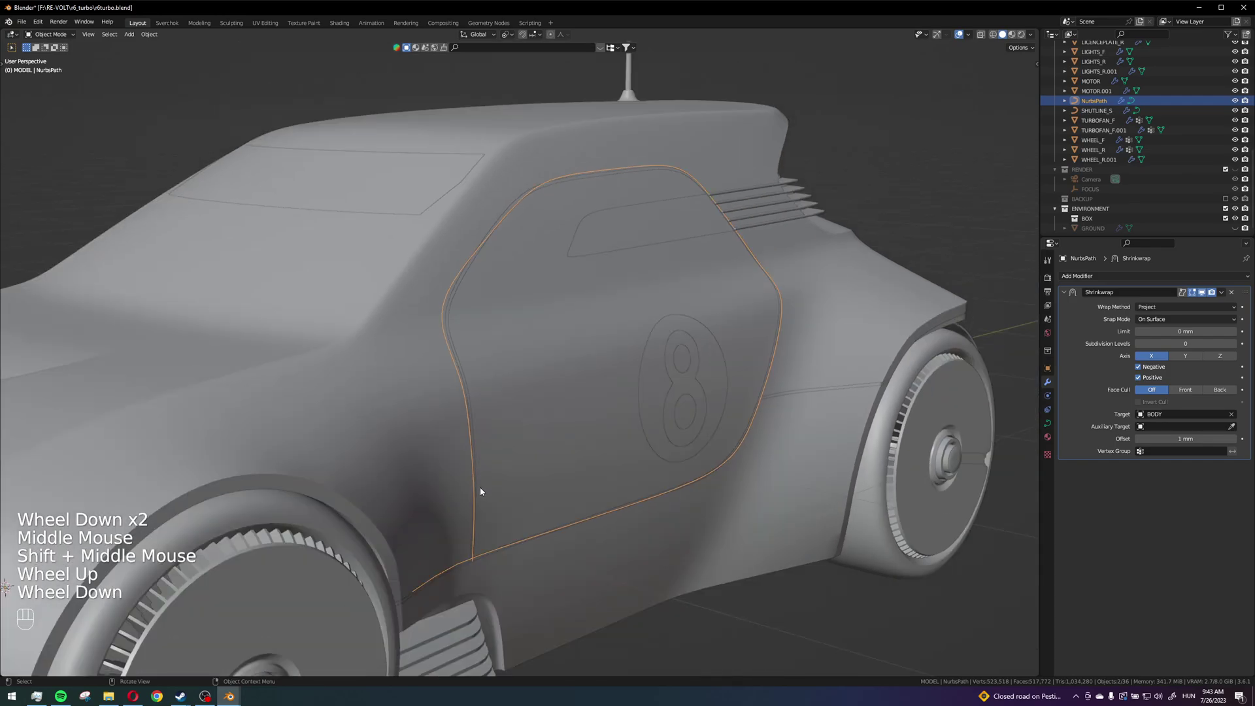
scroll(472, 539, "up", 1)
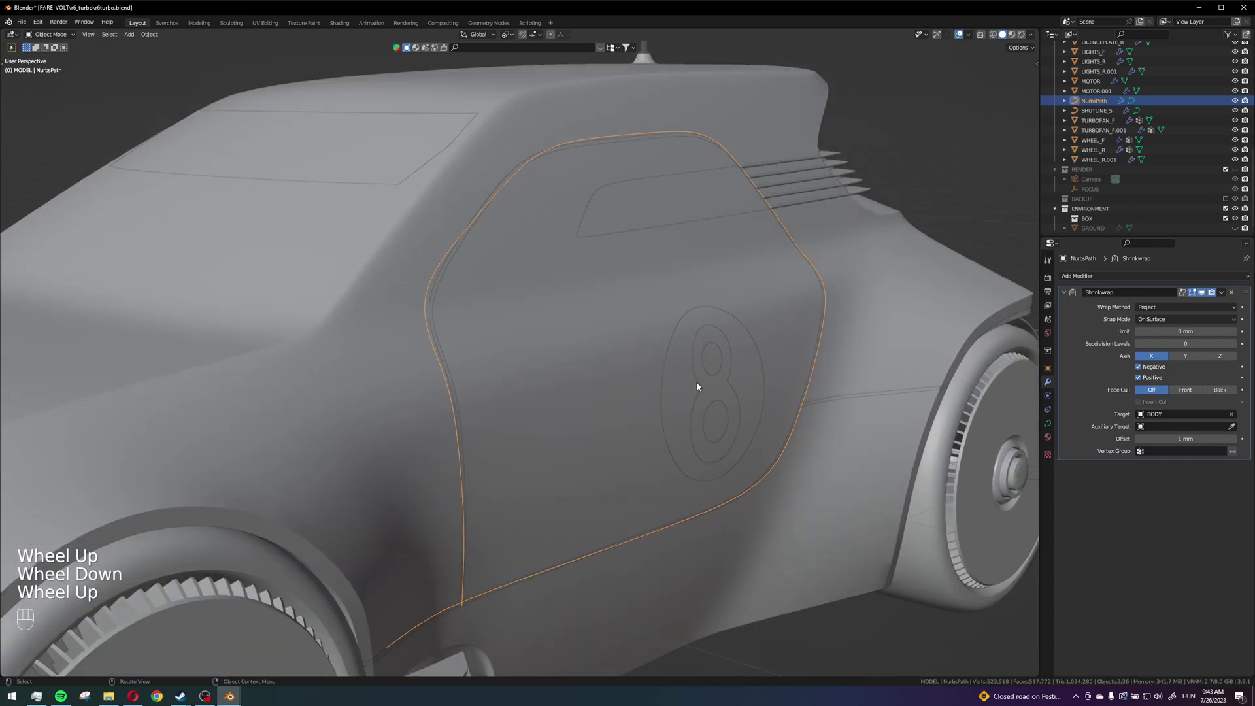
middle_click_drag(697, 386, 911, 370)
left_click(1049, 424)
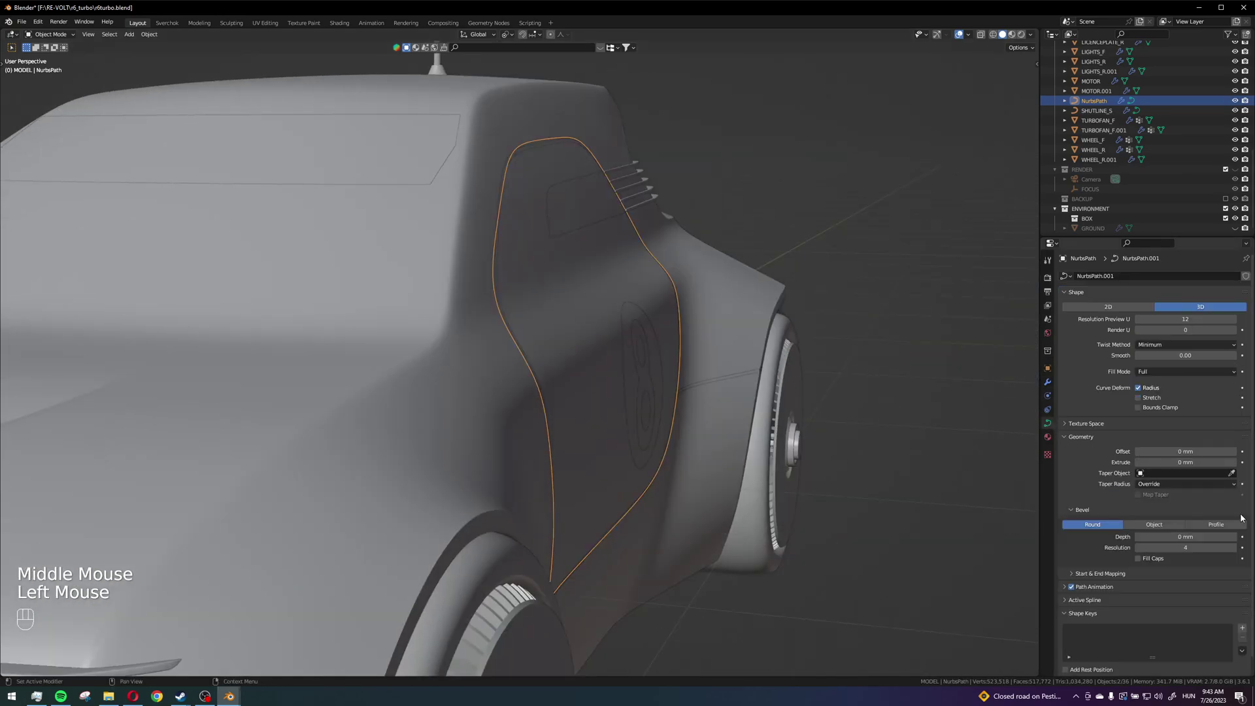
Preview the car with its materials, toggle overlays, and reselect the door curve.
left_click(1012, 35)
mouse_move(915, 202)
middle_mouse_down()
mouse_move(707, 328)
mouse_move(647, 326)
middle_mouse_up()
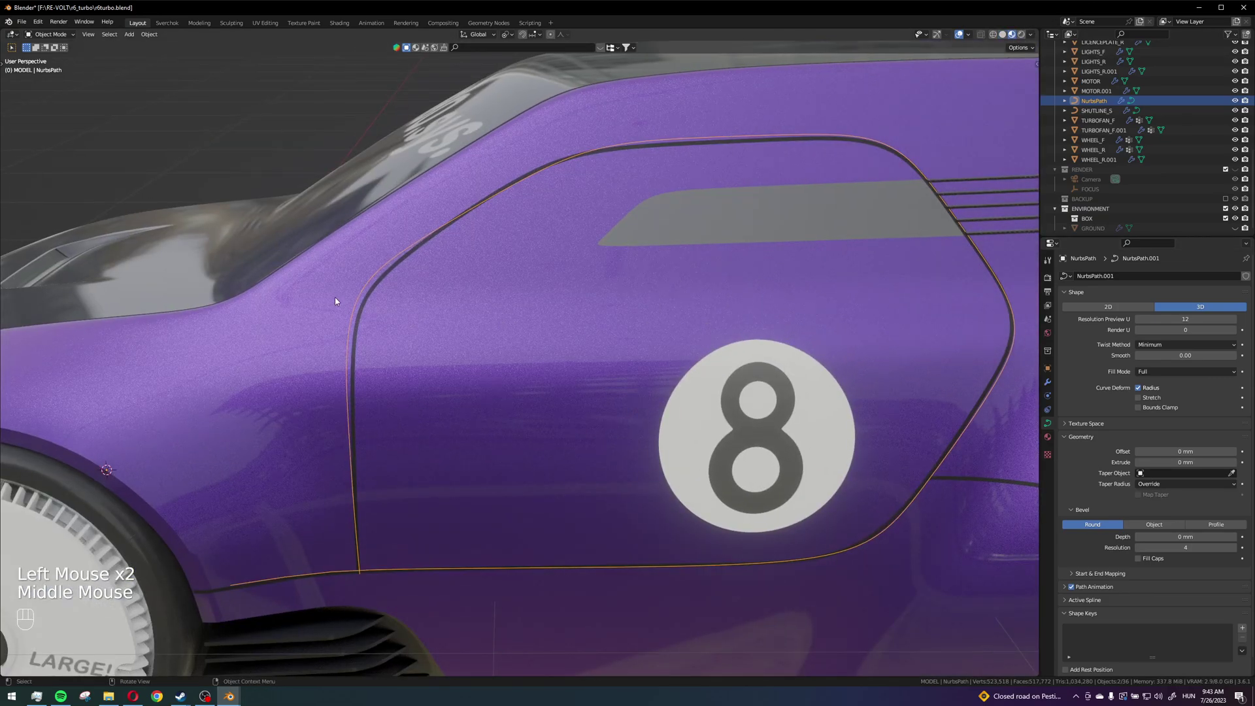
left_click(262, 147)
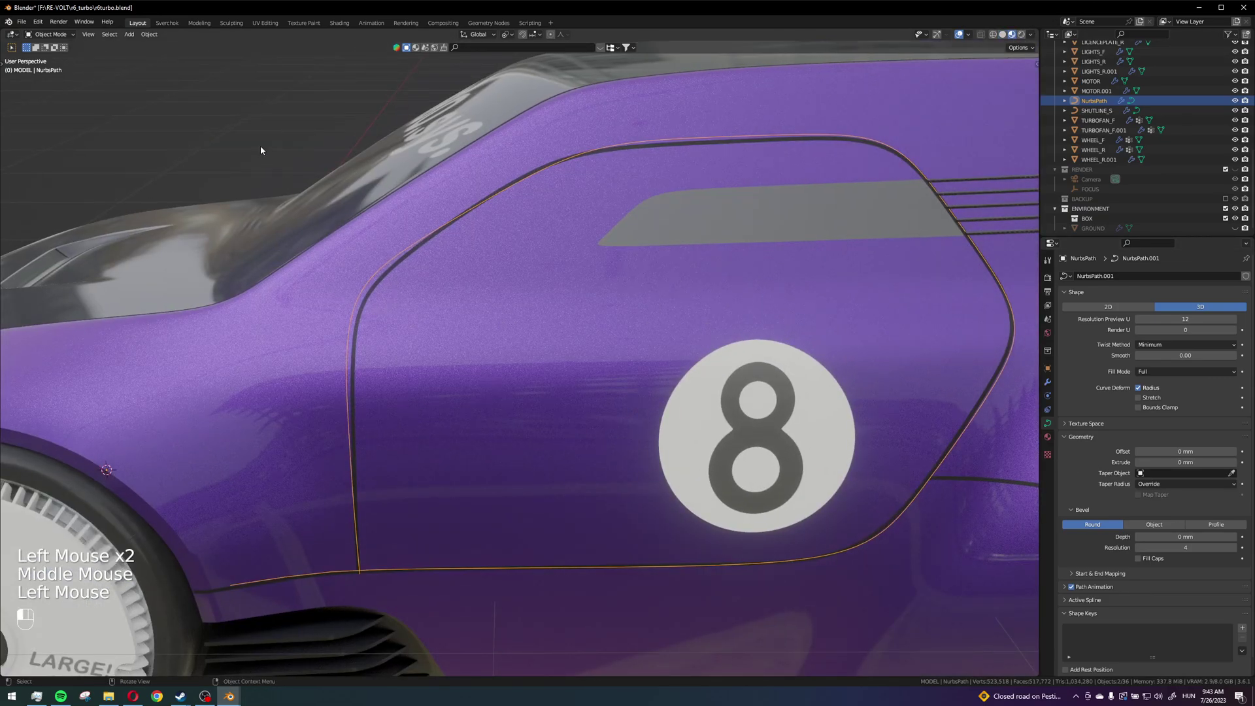
left_click(962, 35)
left_click(962, 35)
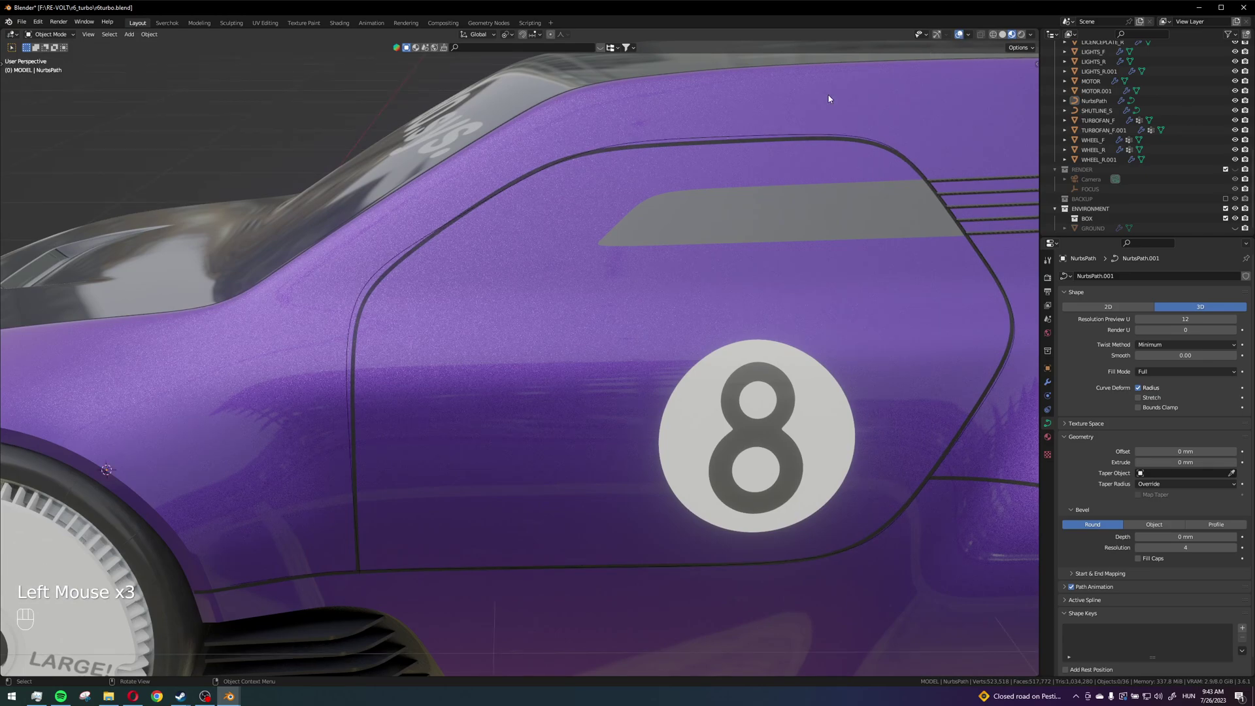
left_click(367, 282)
middle_click_drag(372, 280, 496, 268)
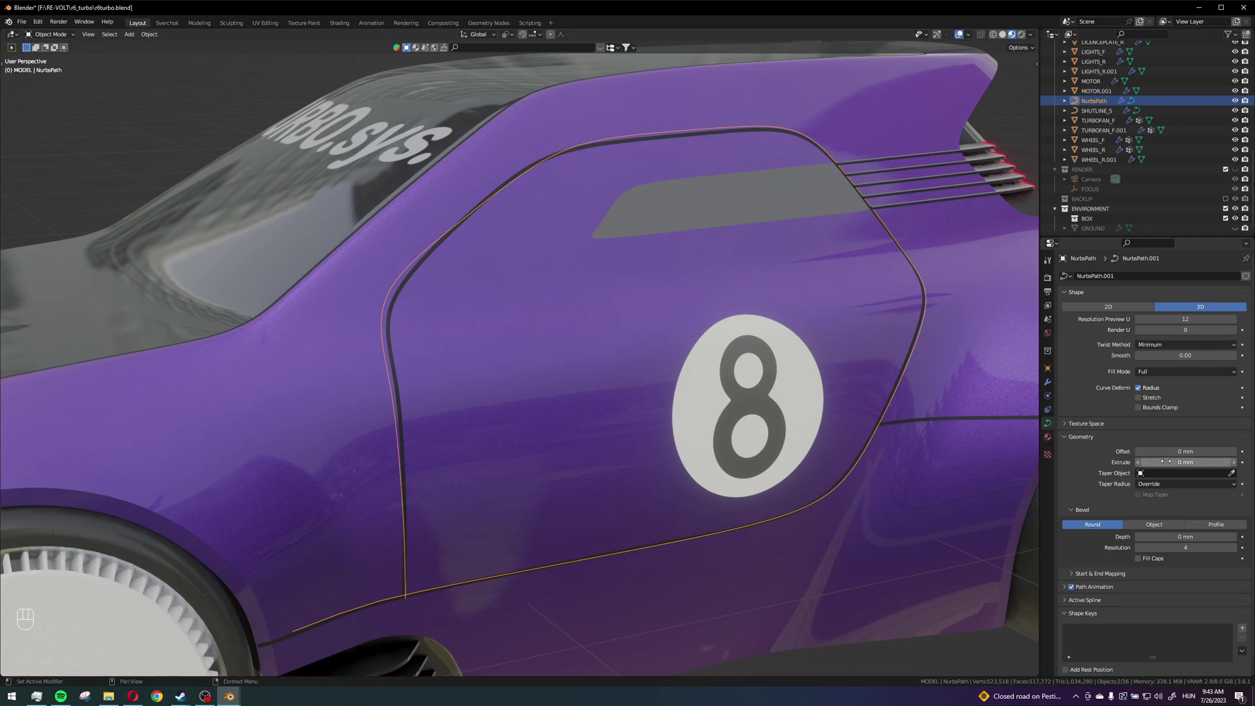
Give the door curve a 5 mm Extrude so it shows as a thin strip.
left_click(1234, 462)
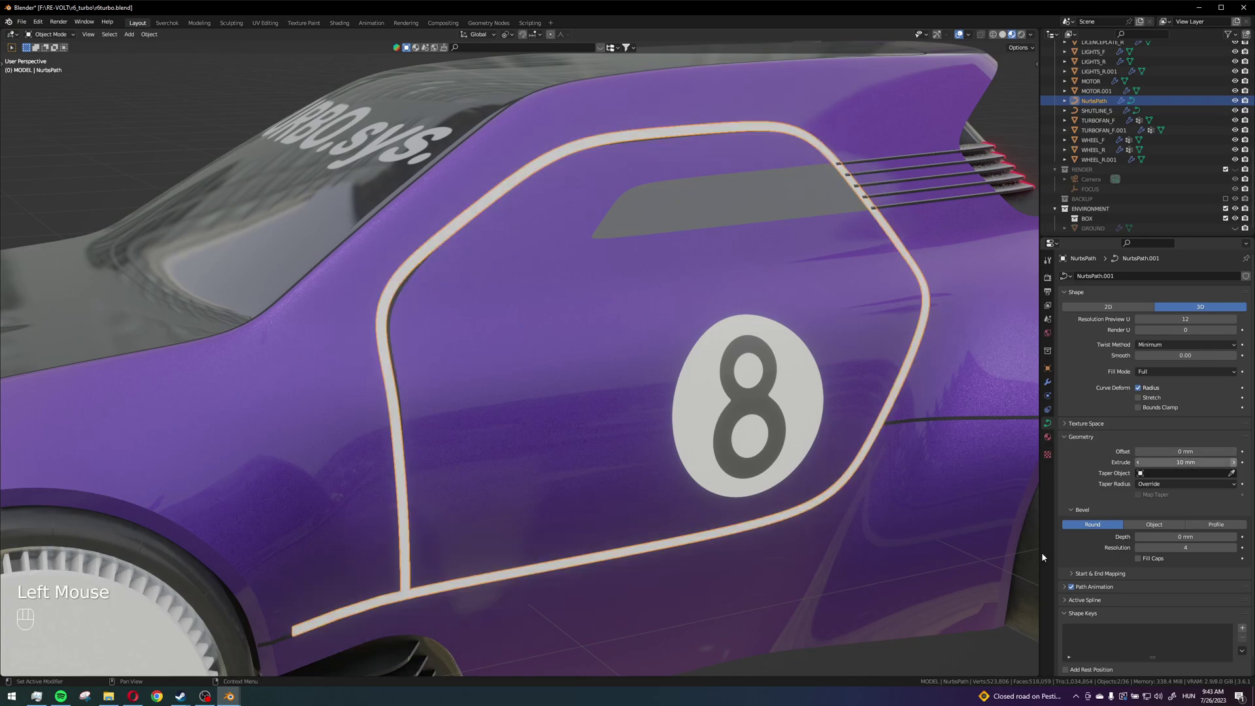
double_click(1195, 461)
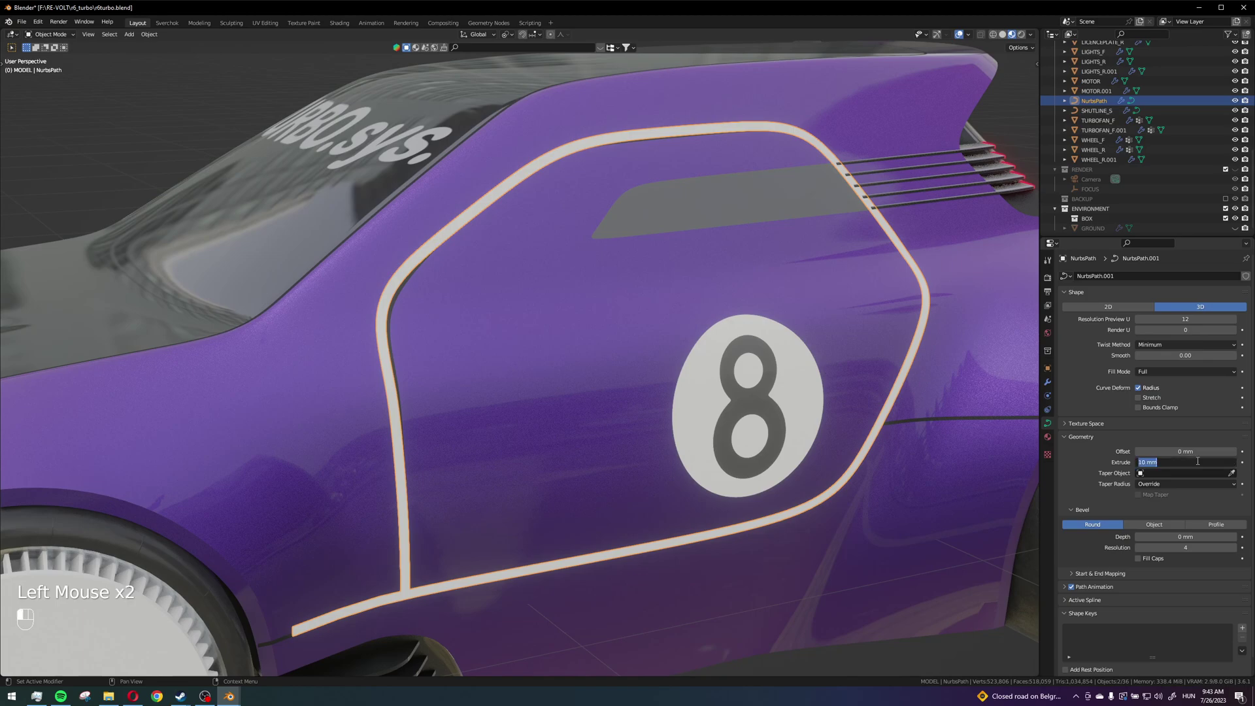
key("Return")
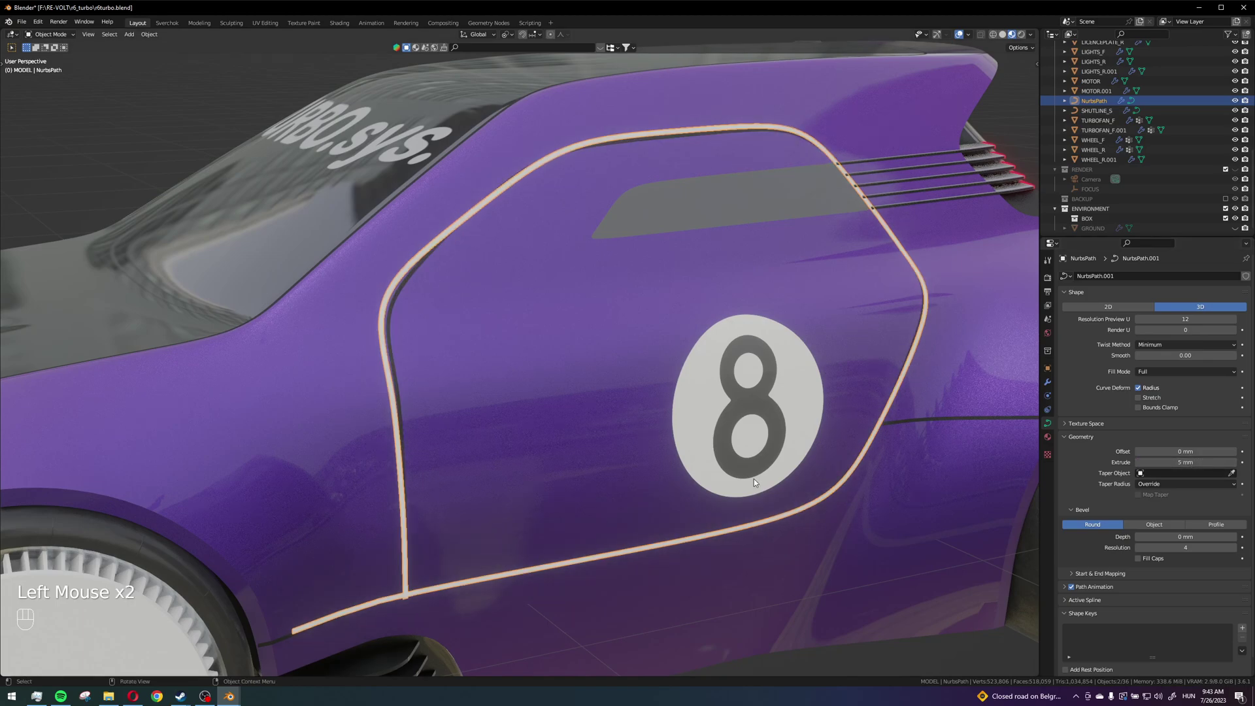
middle_click_drag(755, 481, 809, 390)
scroll(843, 434, "down", 2)
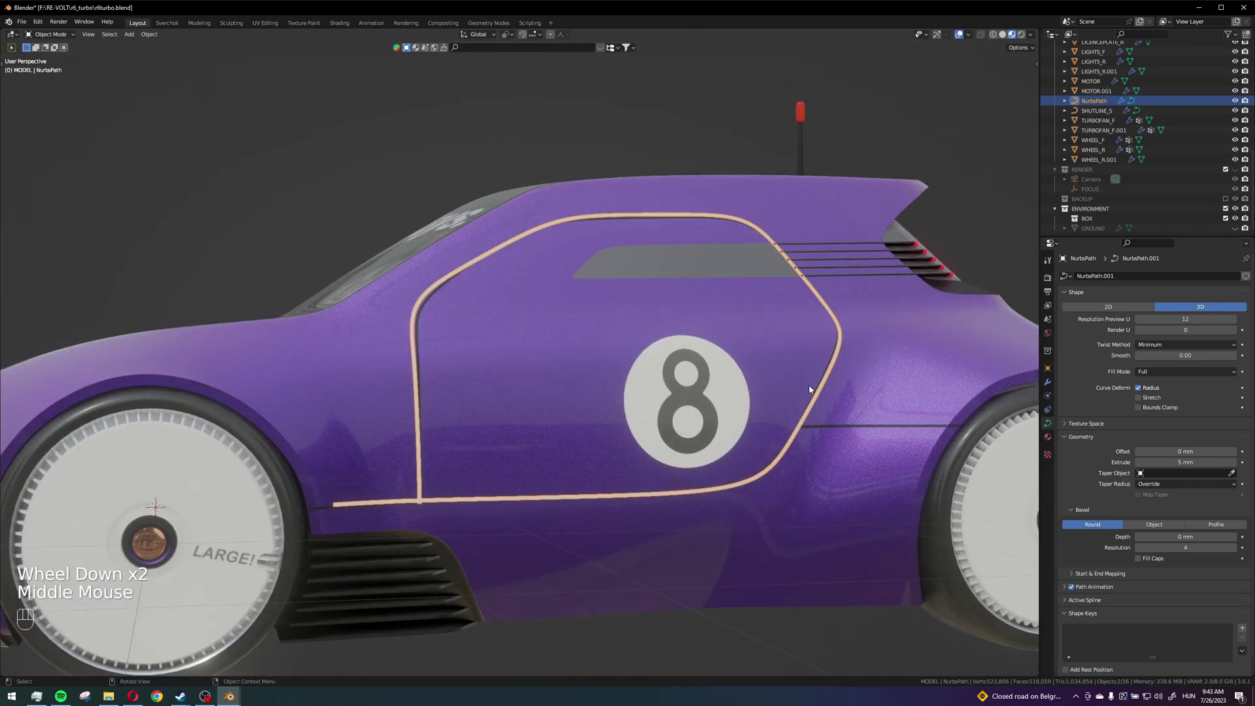
middle_click_drag(731, 446, 620, 502)
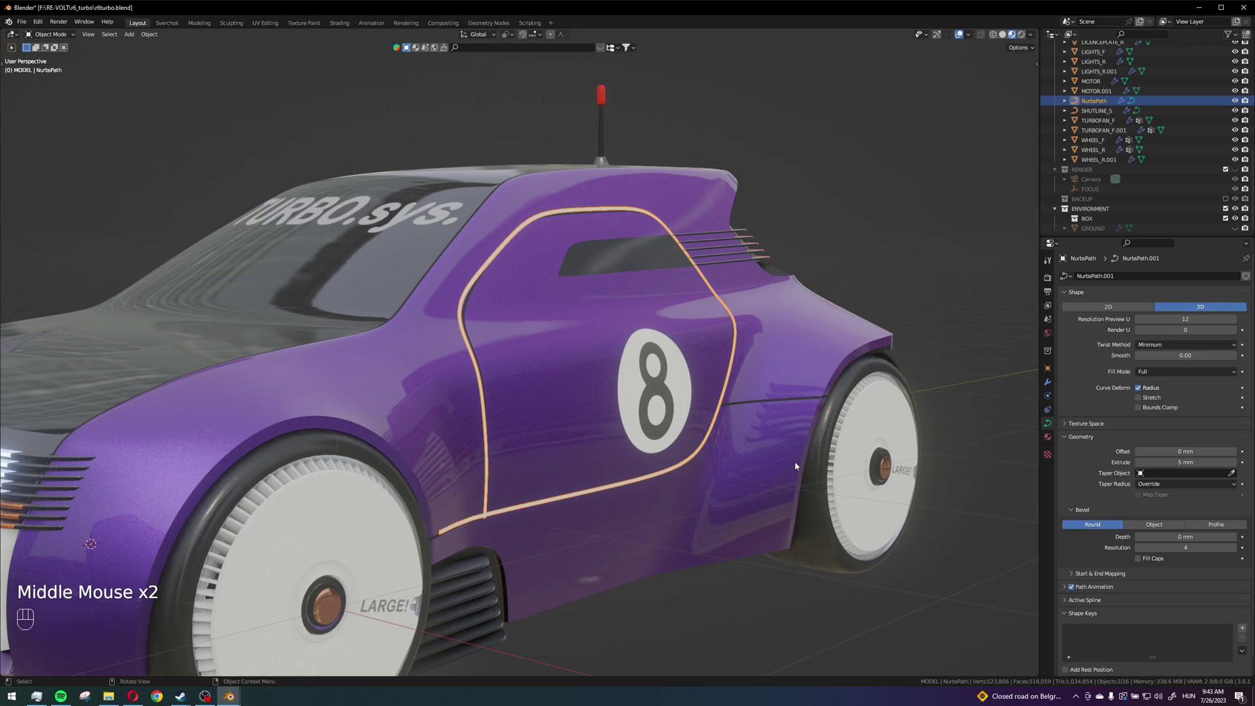
Delete the NurbsPath curve and select the SHUTLINE_S curve beneath the body.
key("x")
left_click(823, 434)
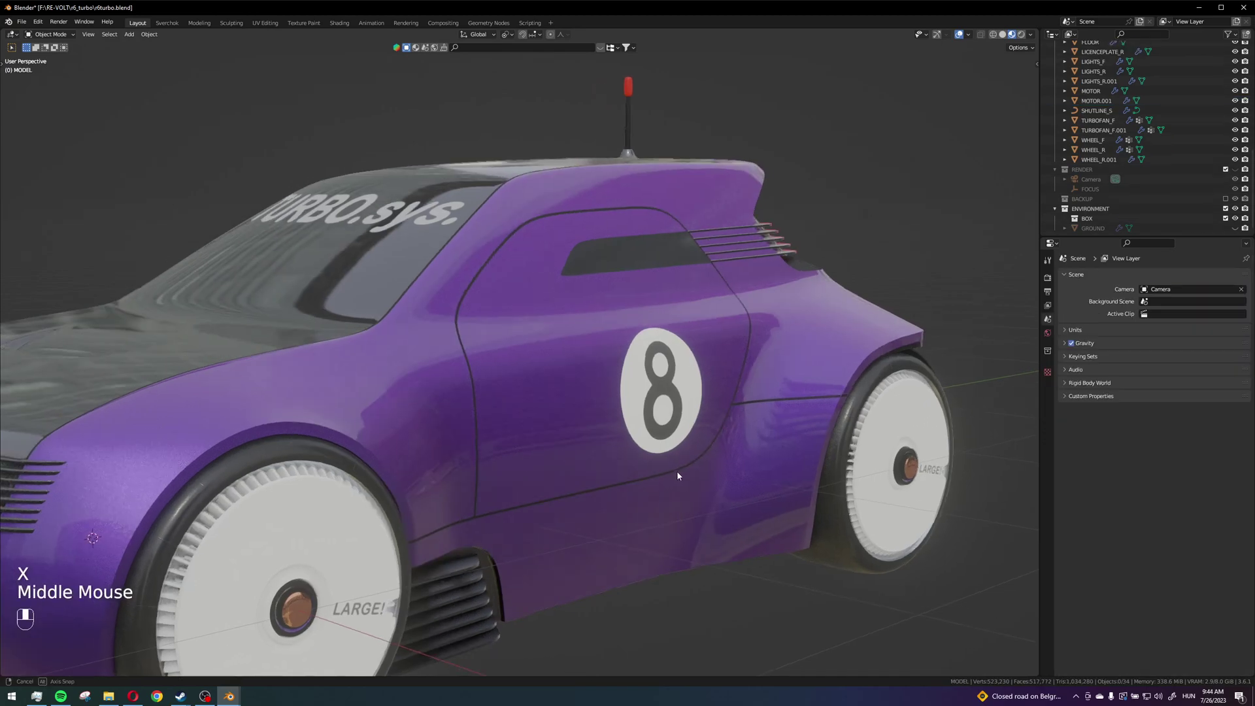
scroll(677, 471, "up", 4)
left_click(829, 426)
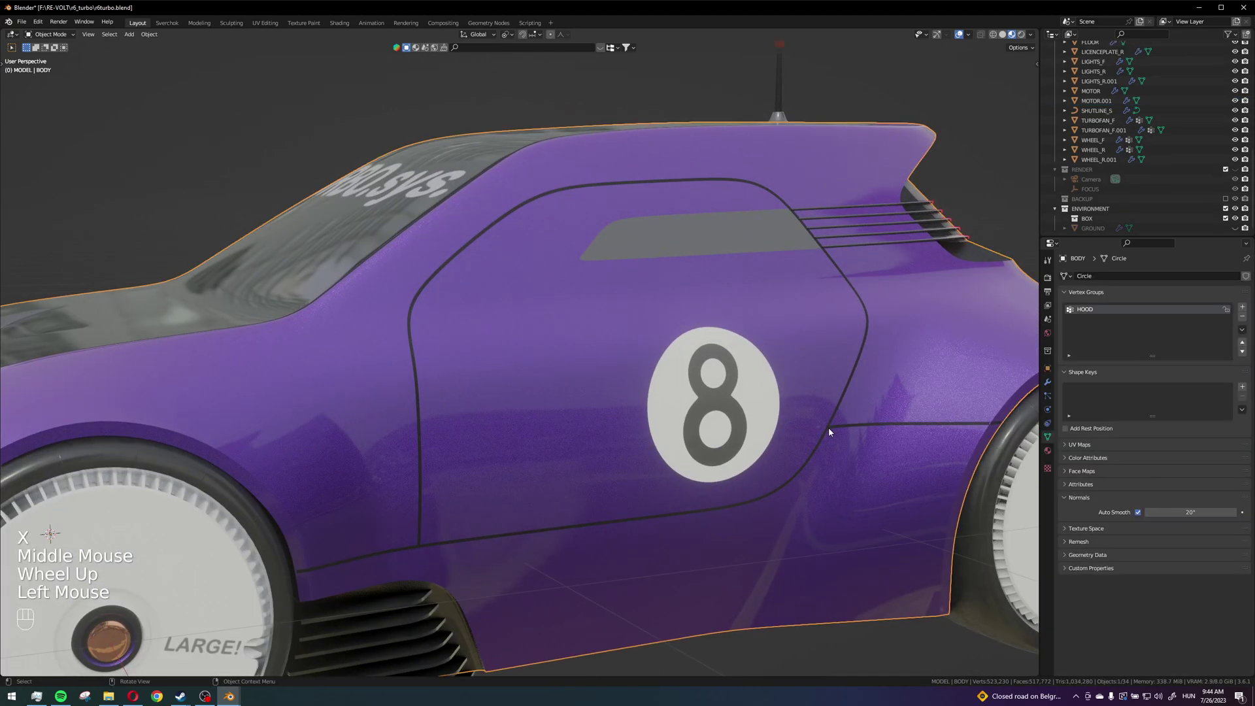
left_click(829, 426)
scroll(829, 426, "down", 1)
middle_click_drag(828, 426, 696, 465)
middle_click_drag(696, 465, 581, 459, "shift")
Duplicate SHUTLINE_S in place as SHUTLINE_S.001 and hide the original.
key("shift+d")
right_click(609, 446)
left_click(1234, 101)
scroll(651, 456, "up", 2)
scroll(651, 455, "down", 1)
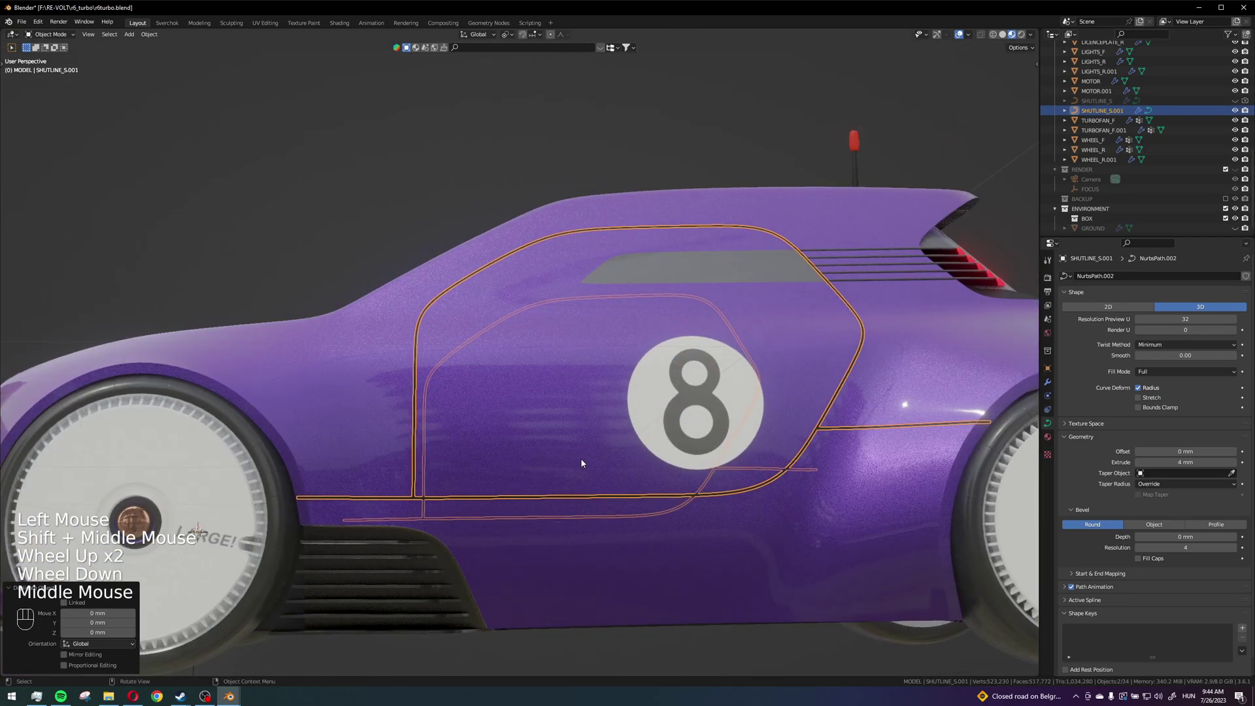
scroll(573, 527, "down", 1)
middle_click_drag(532, 512, 432, 445)
In Edit Mode, scale two control points on the copied door line.
key("Tab")
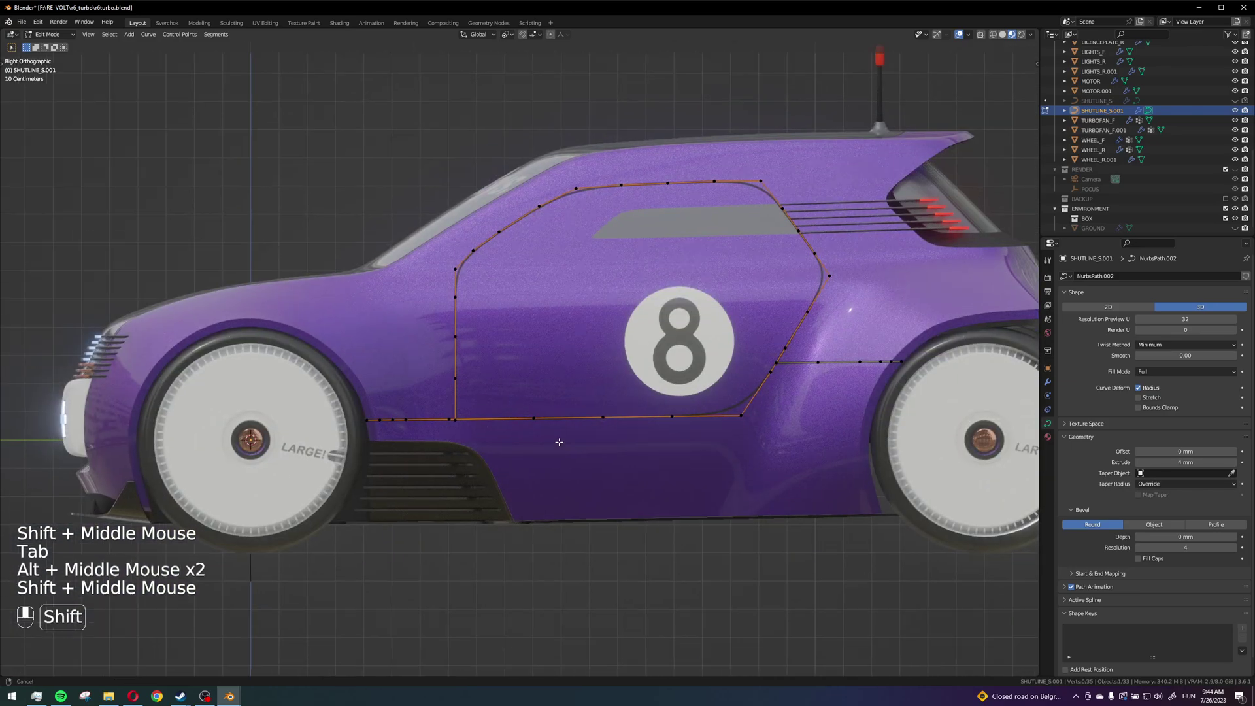
scroll(429, 442, "up", 4)
left_click(413, 425)
left_click(412, 321, "shift")
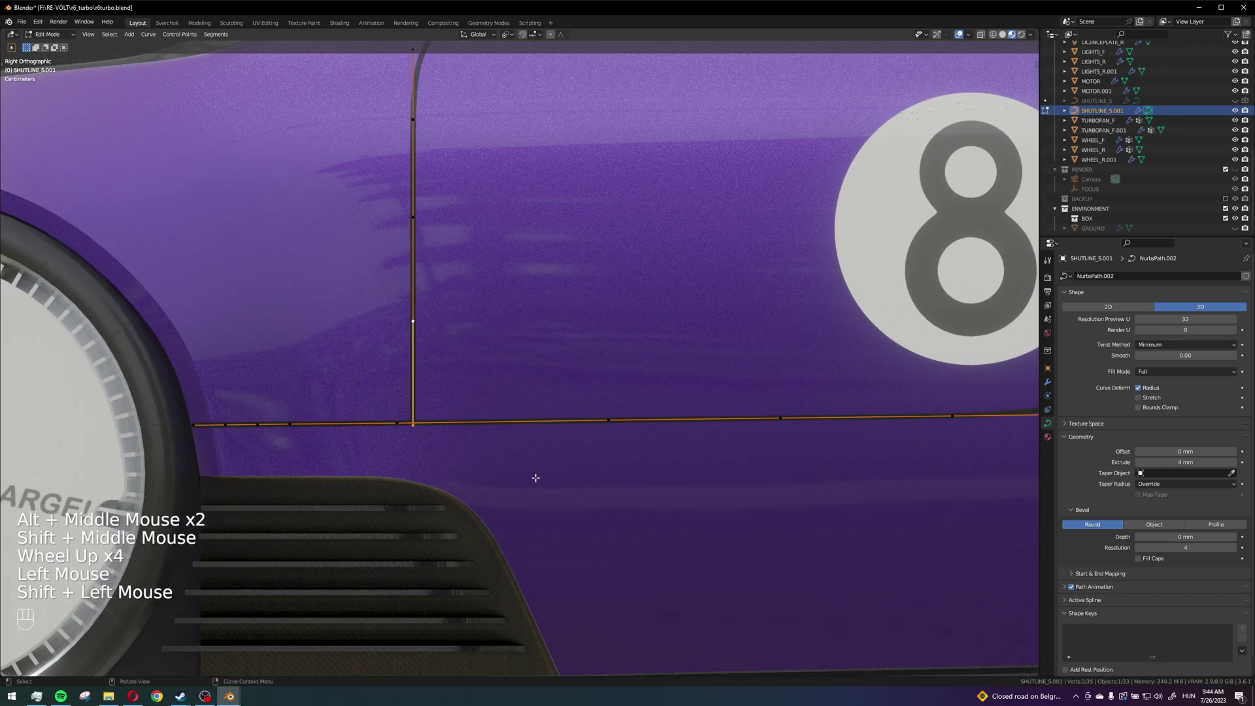
key("s")
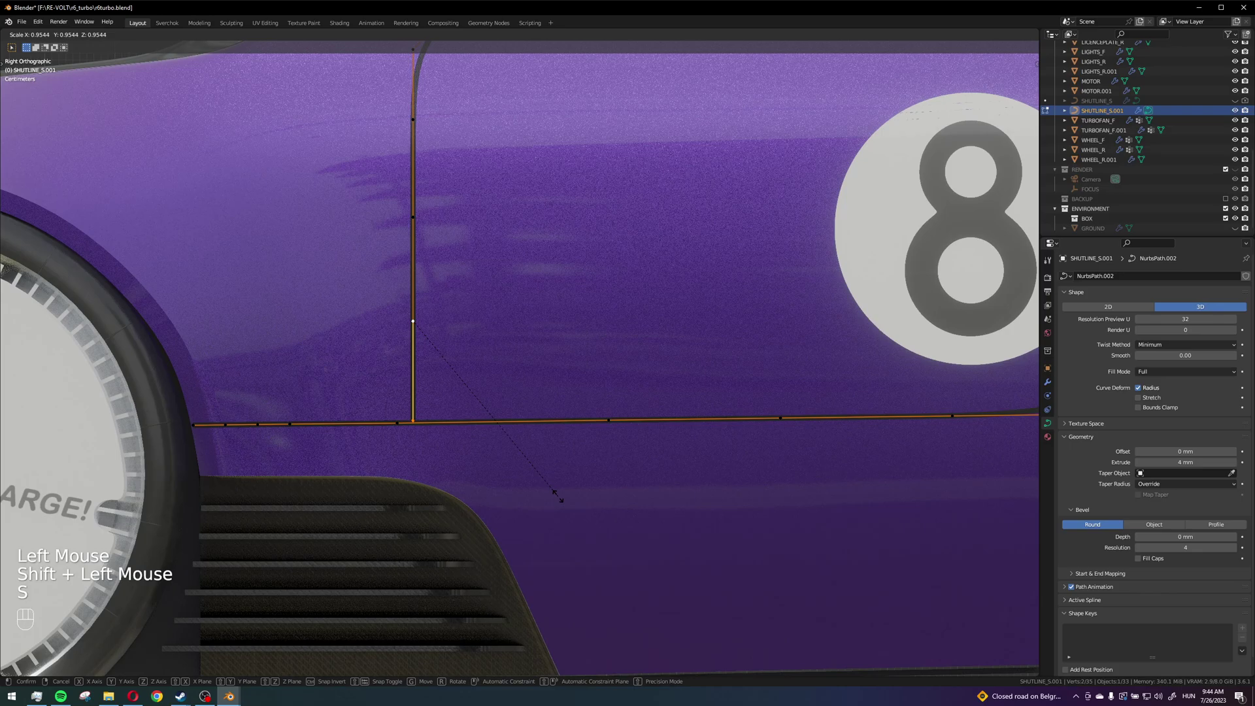
left_click(558, 496)
Delete the four points at the horizontal line's front end and rescale the new endpoints.
left_click_drag(180, 398, 340, 461)
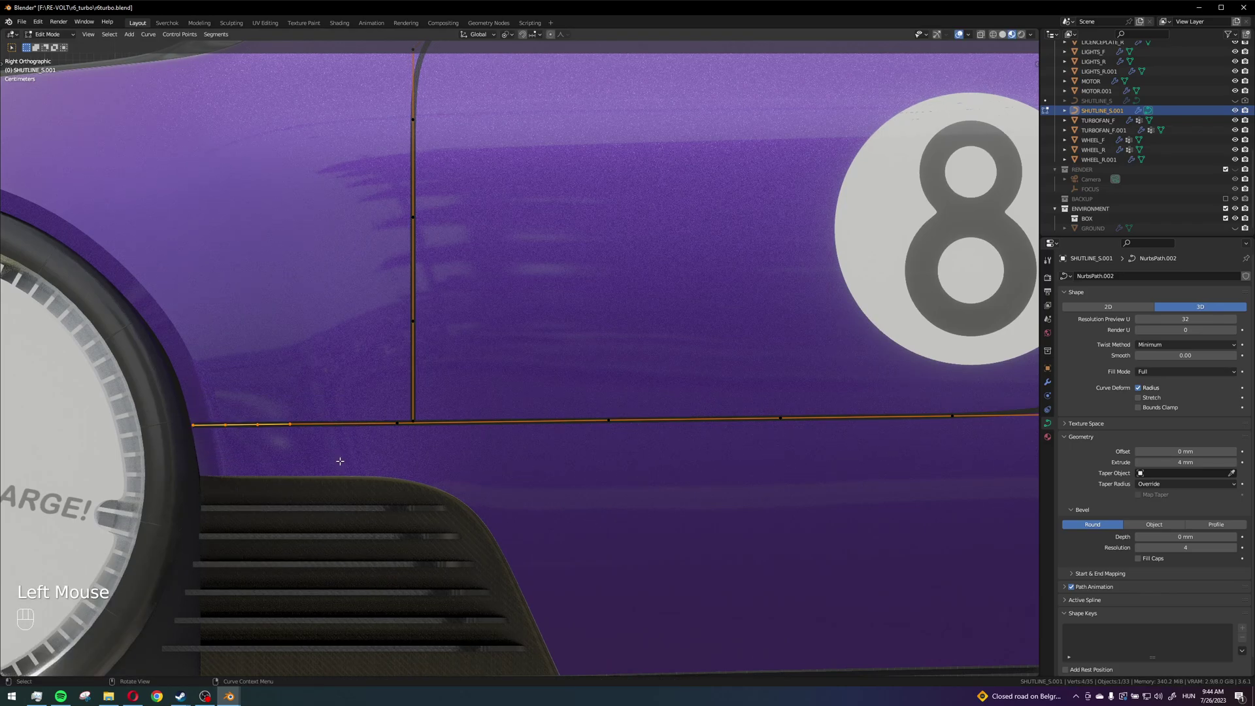
key("x")
left_click(592, 390)
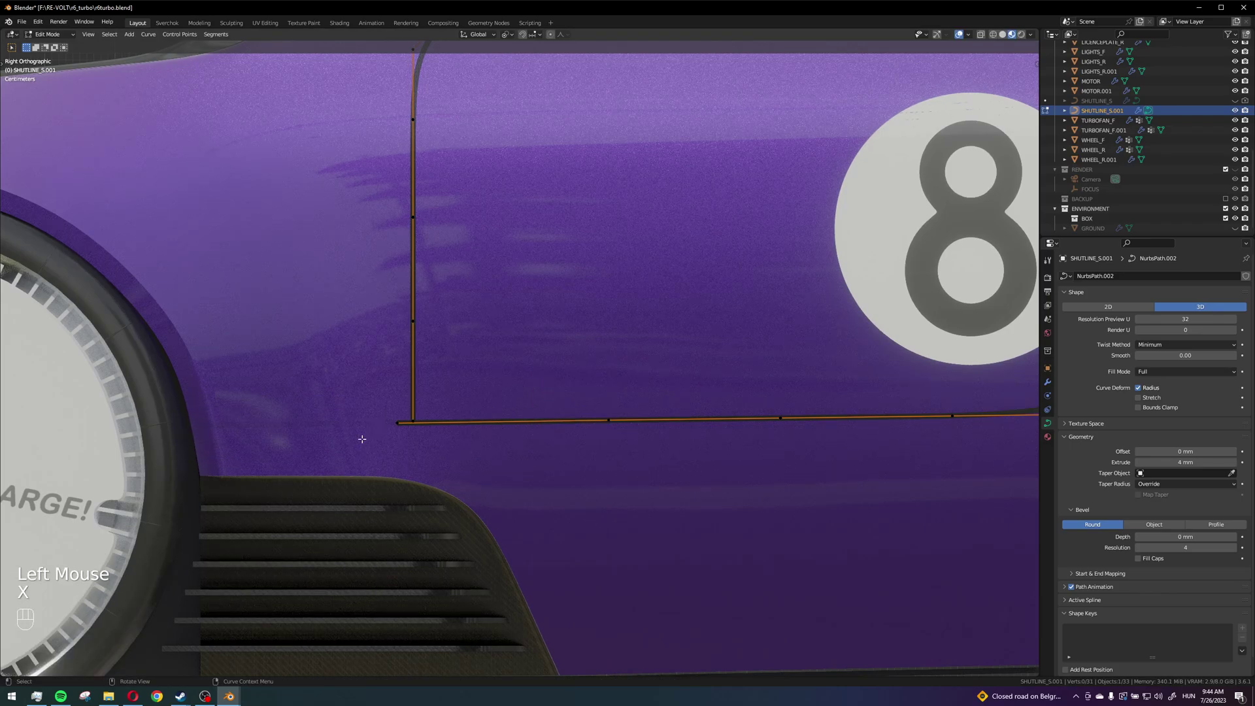
left_click(397, 423)
left_click(608, 421, "shift")
scroll(367, 457, "up", 2)
key("s")
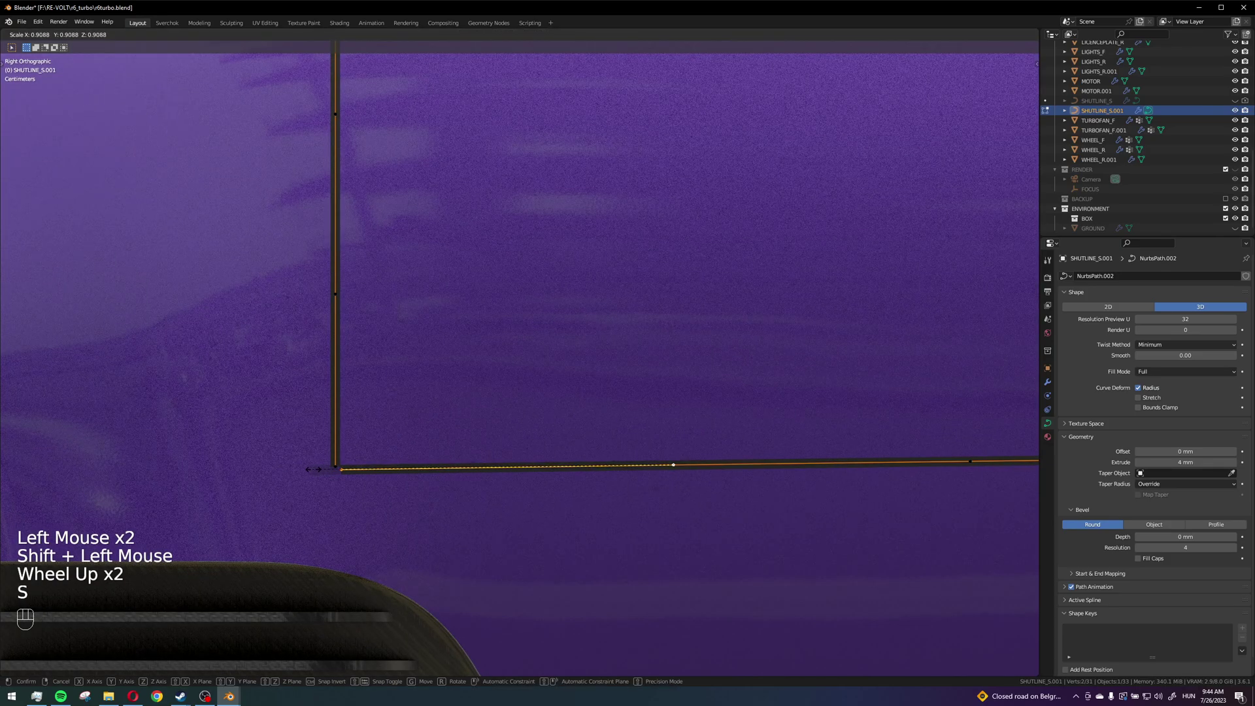
left_click(320, 470)
Scale the vertical line's end point in, then join the two loose endpoints with F.
left_click(336, 295, "shift")
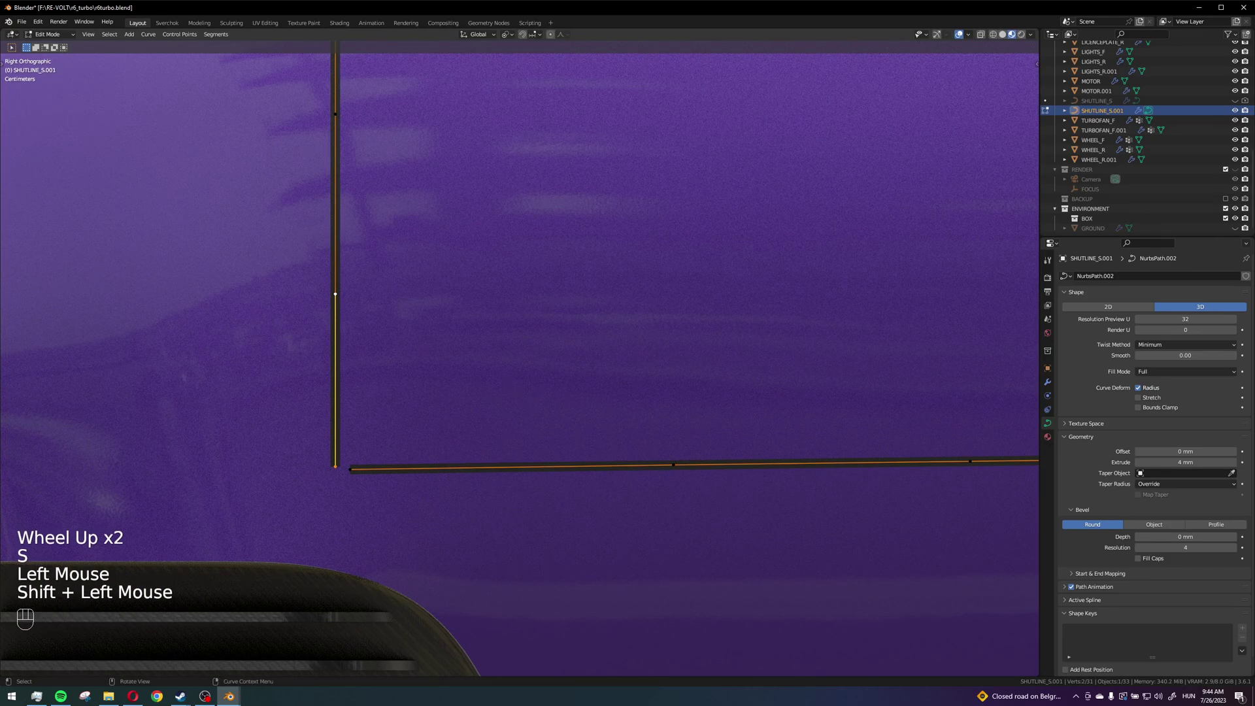
key("s")
left_click(516, 387)
left_click_drag(271, 412, 418, 512)
key("f")
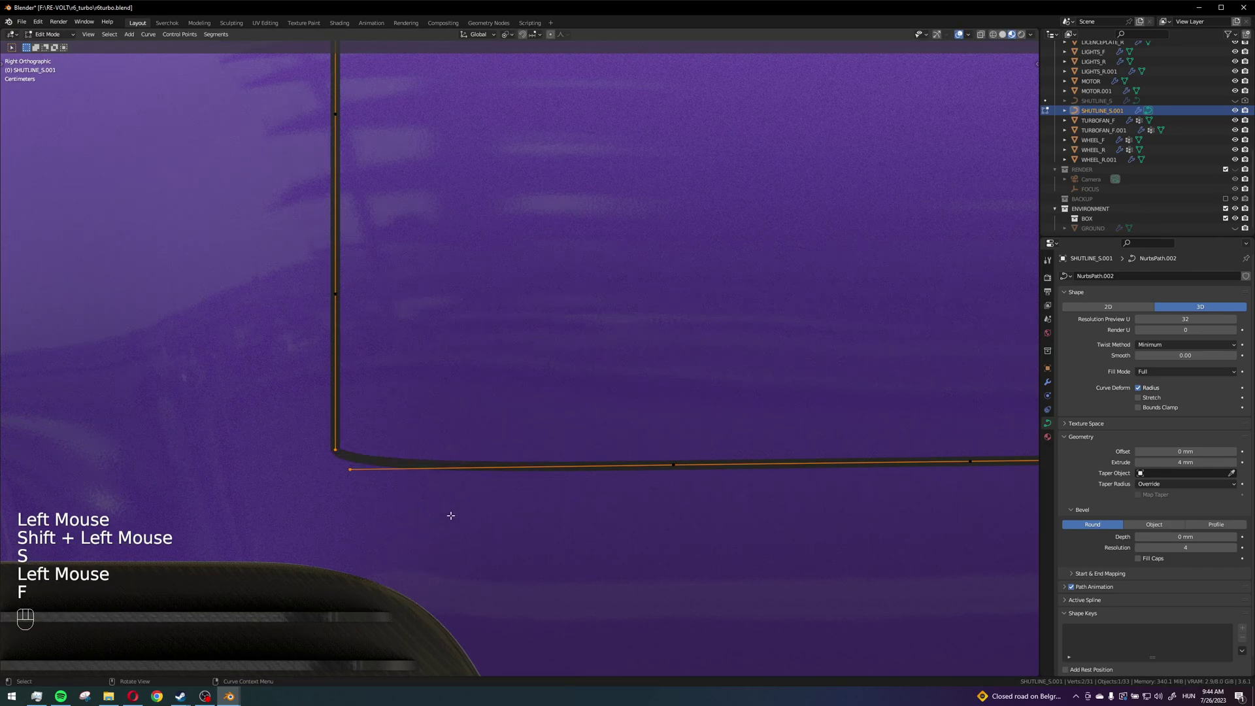
Delete the whole short horizontal spline from the door outline.
left_click(347, 470)
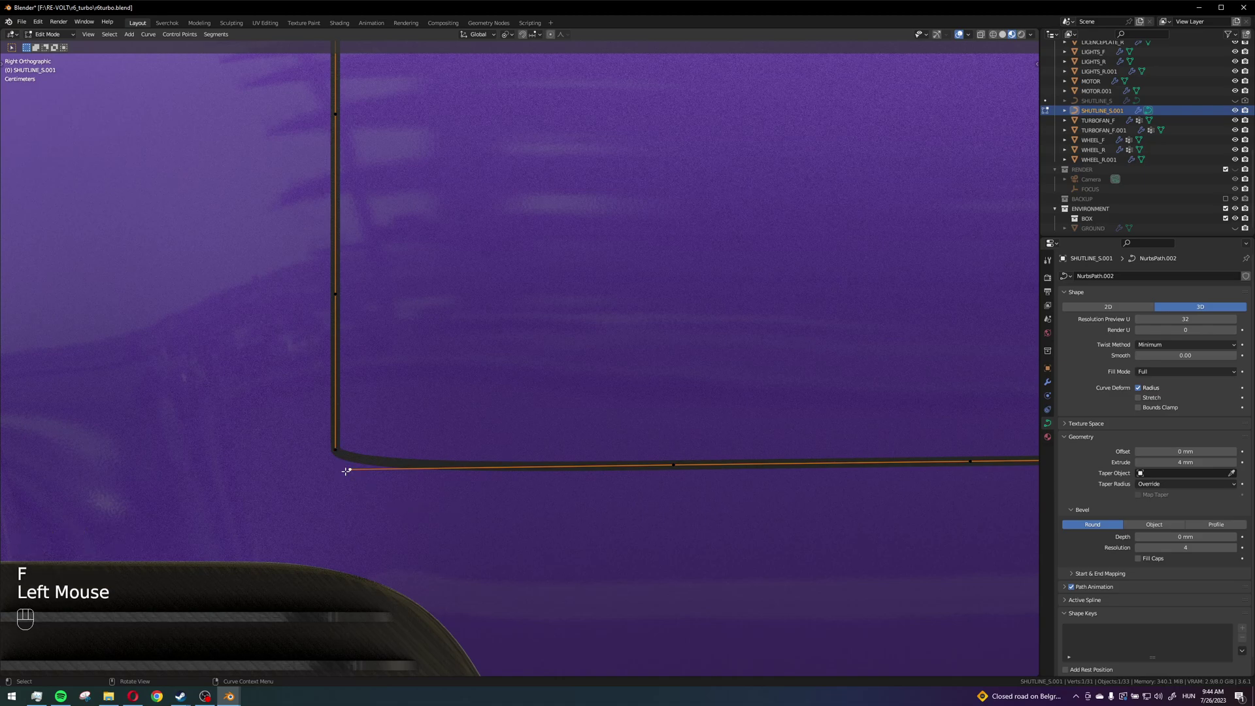
scroll(446, 496, "down", 2)
scroll(485, 465, "down", 2)
scroll(490, 471, "up", 2)
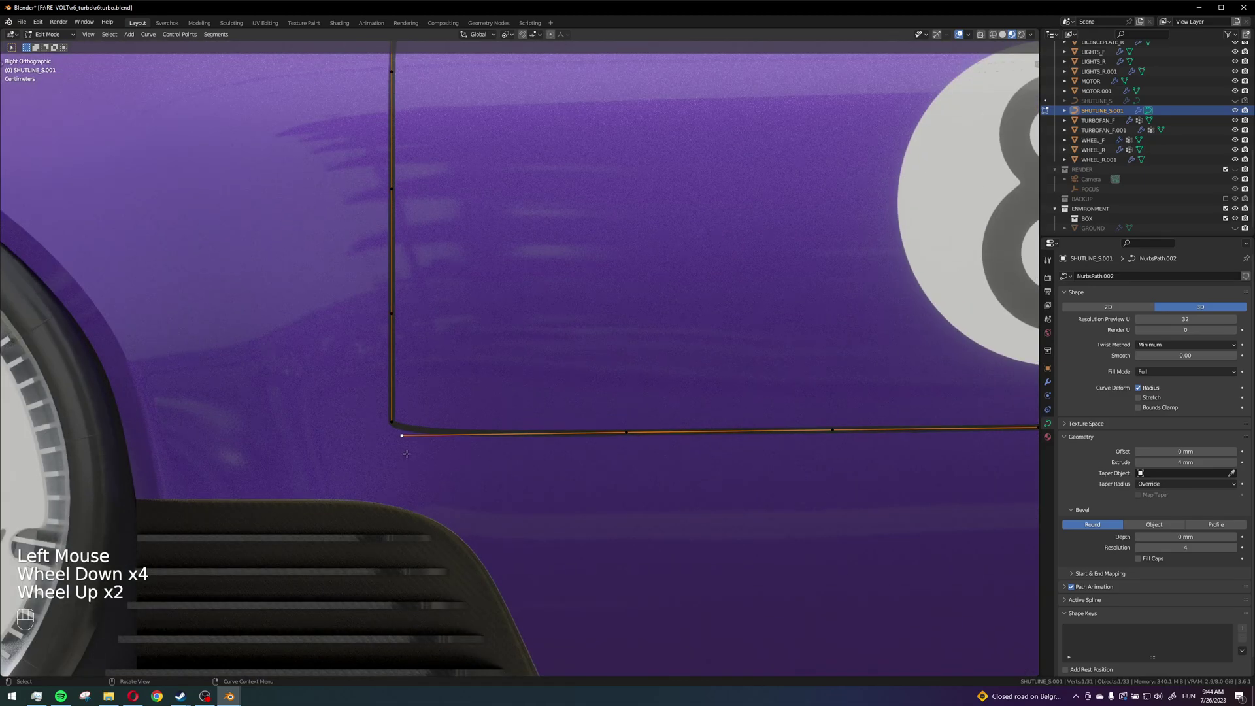
scroll(421, 454, "down", 1)
scroll(422, 454, "down", 1)
middle_click_drag(422, 454, 395, 457, "shift")
middle_click_drag(928, 288, 778, 430, "shift")
left_click(778, 421)
key("l")
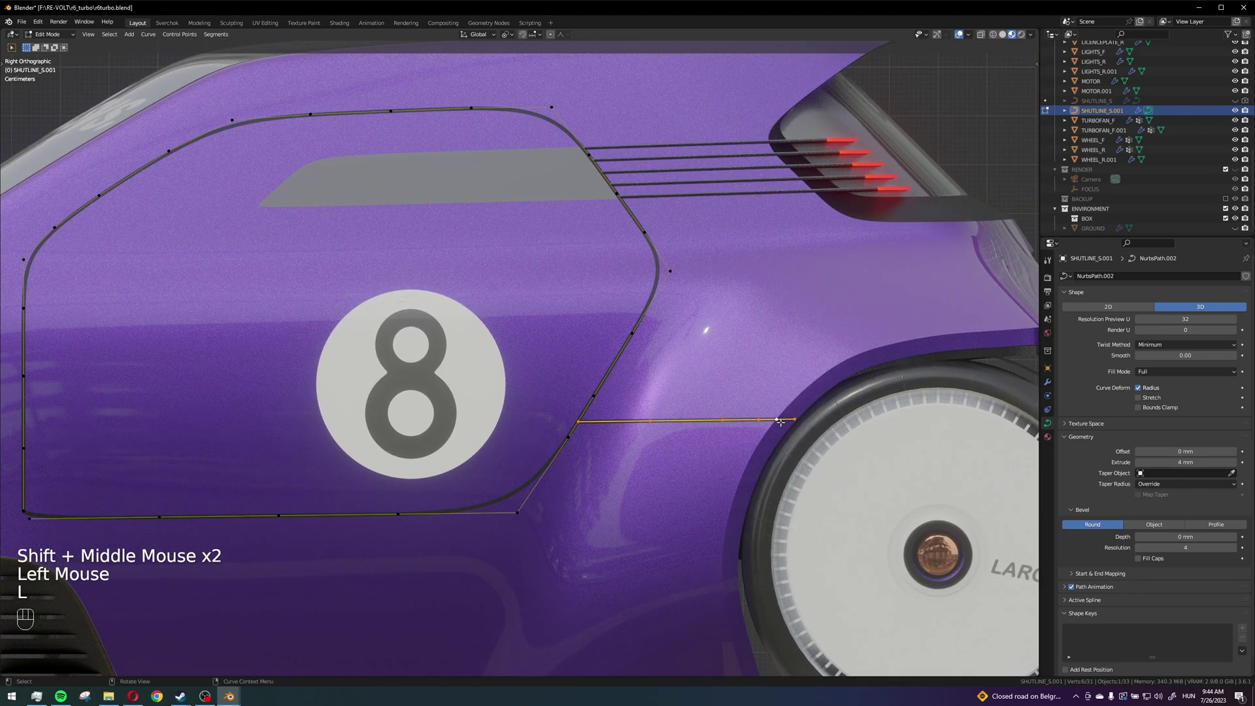
key("x")
left_click(781, 422)
Subdivide between the two corner points at the door's lower front.
middle_click_drag(104, 549, 571, 519, "shift")
scroll(571, 519, "up", 2)
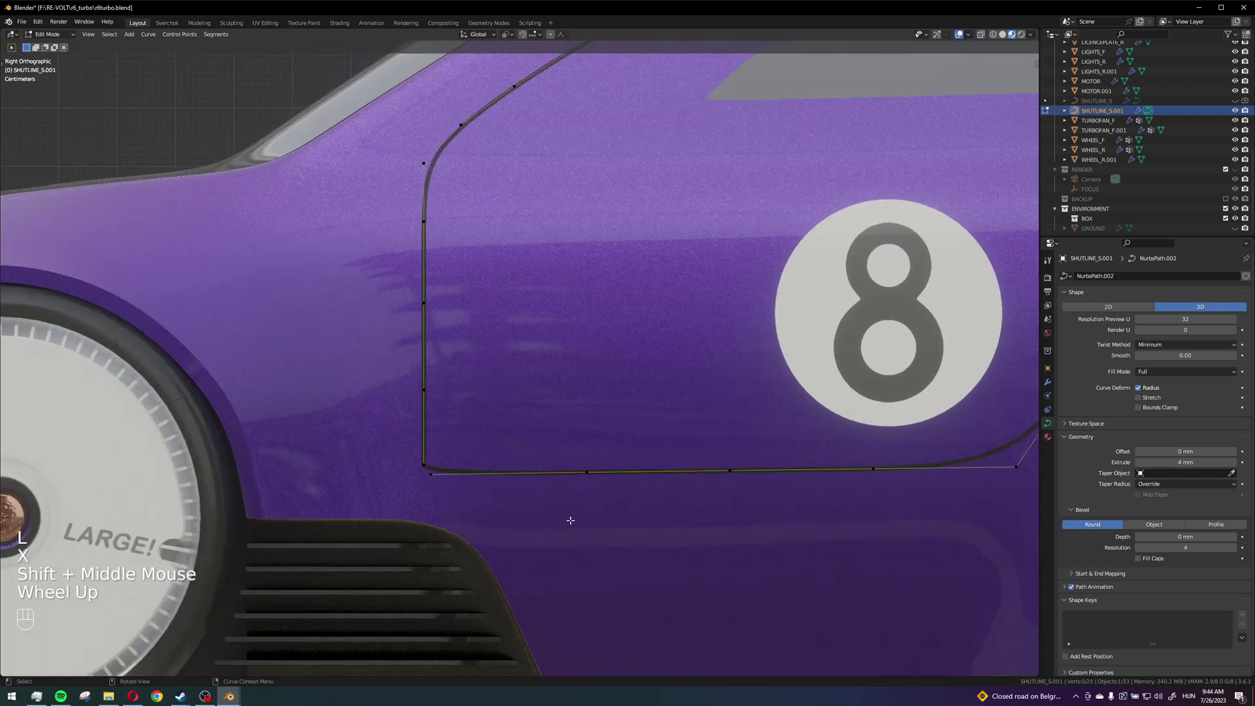
left_click_drag(388, 480, 421, 503)
right_click(621, 406)
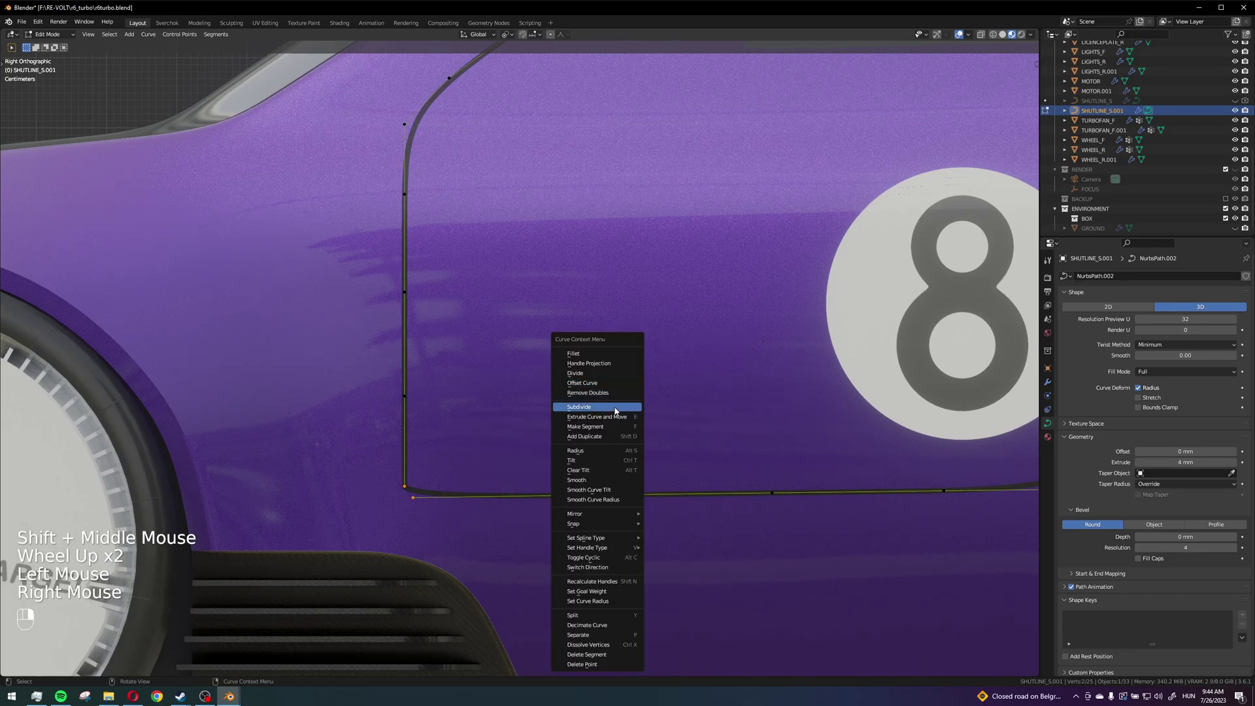
left_click(621, 406)
Delete the extra point at the curve's lower-left corner.
scroll(590, 423, "up", 2)
scroll(358, 585, "up", 1)
scroll(359, 586, "down", 3)
middle_click_drag(359, 586, 395, 510, "shift")
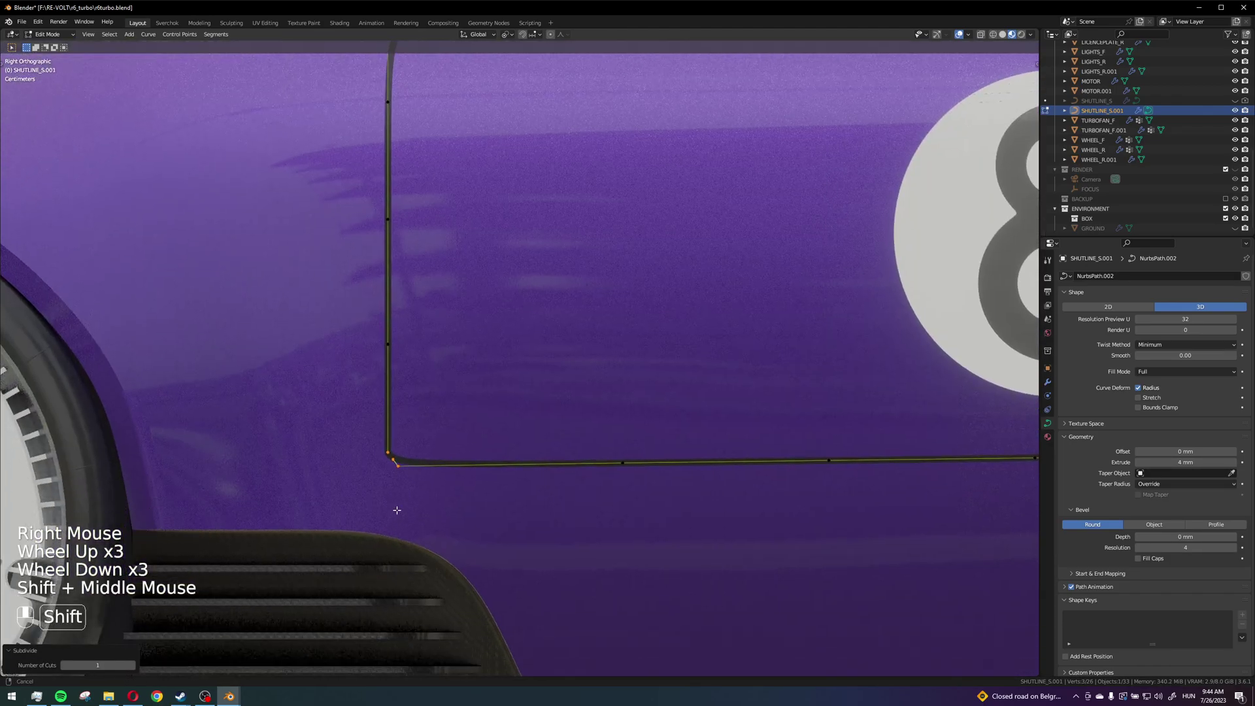
scroll(389, 512, "up", 1, "shift")
scroll(389, 512, "up", 2)
left_click(377, 511)
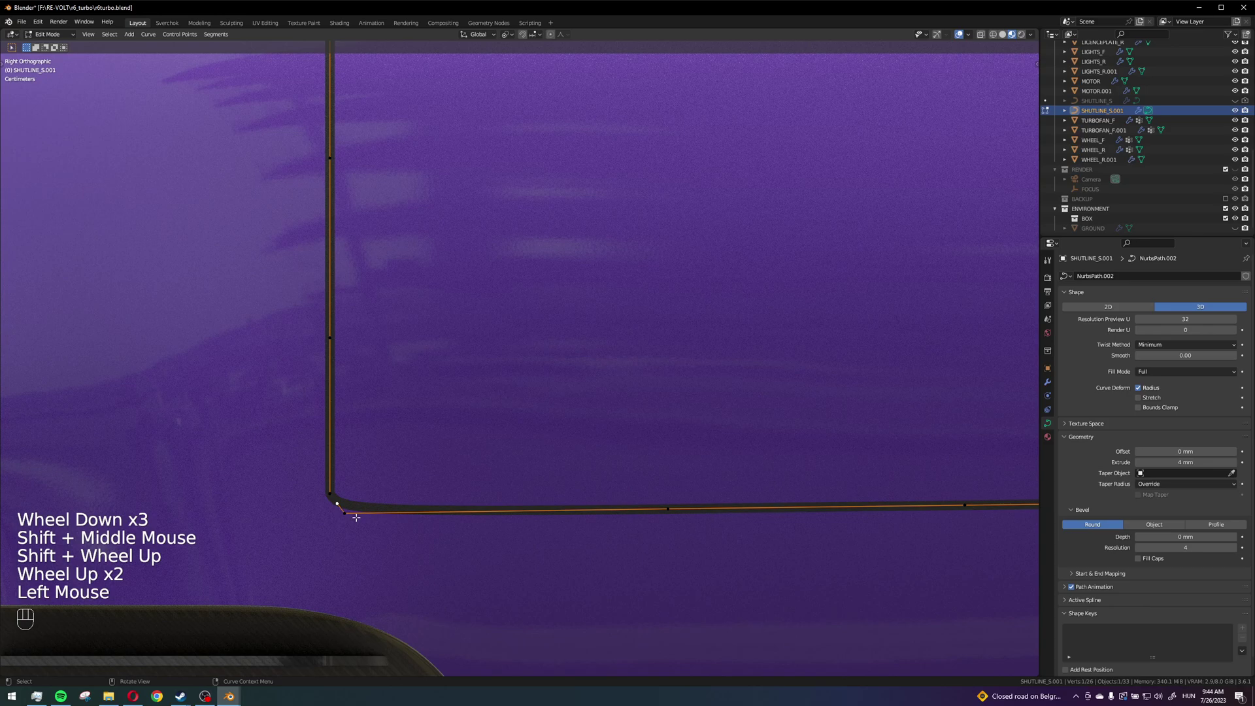
key("x")
left_click(525, 492)
Subdivide the bottom segment of the door outline and select its new midpoint.
left_click(683, 512)
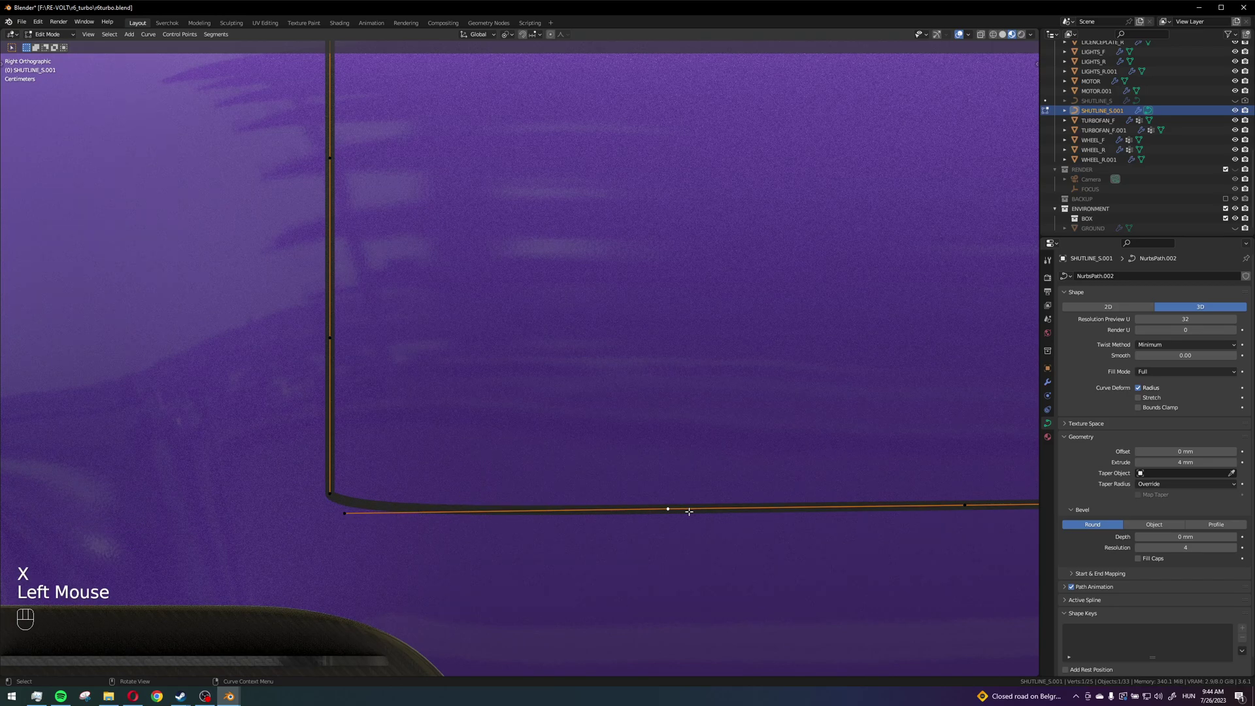
left_click(345, 517, "shift")
right_click(560, 436, "shift")
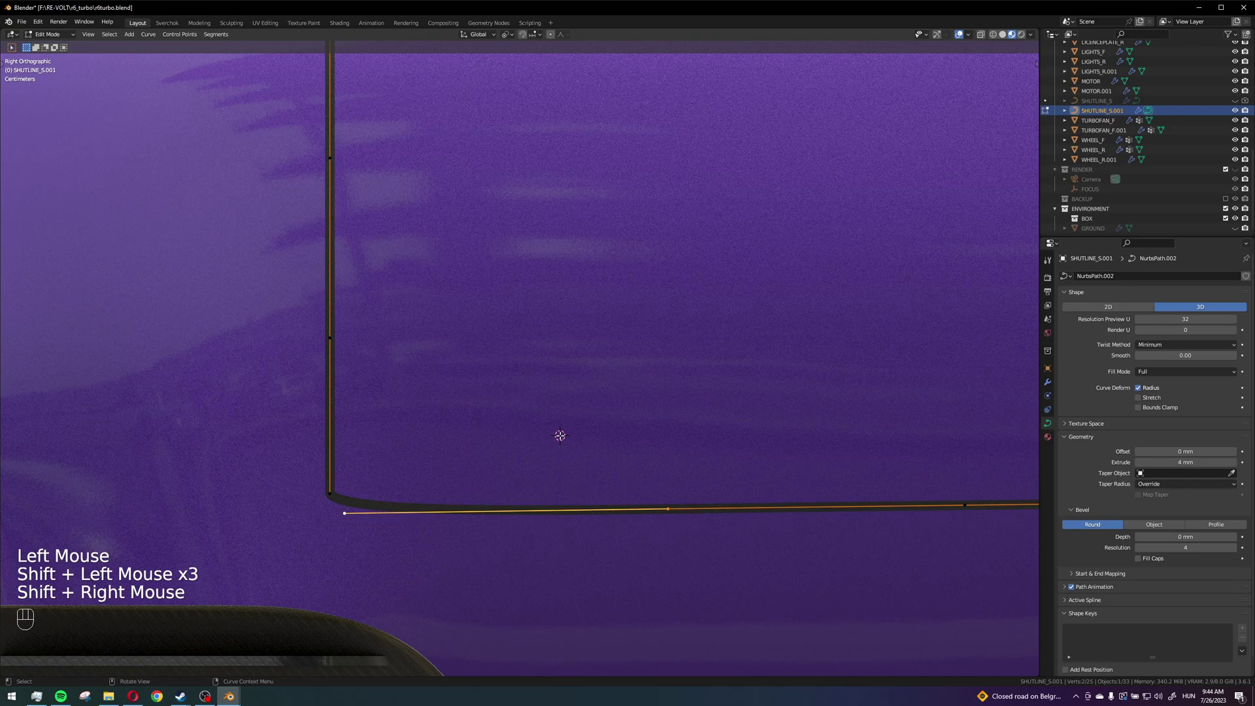
right_click(561, 435)
left_click(538, 436)
left_click_drag(457, 476, 566, 541)
scroll(567, 540, "down", 2)
Scale the corner points to round the bottom corner, finishing at factor 0.738.
left_click(419, 448, "shift")
key("s")
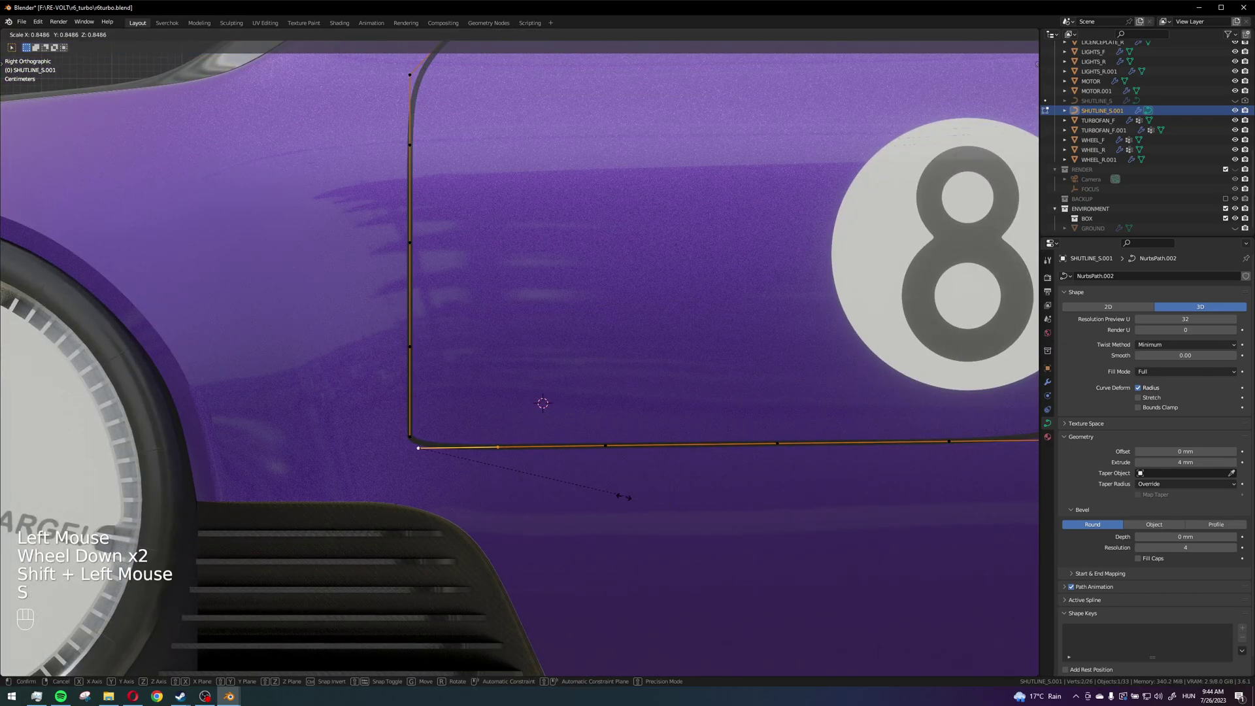
left_click(477, 484)
left_click(463, 449, "shift")
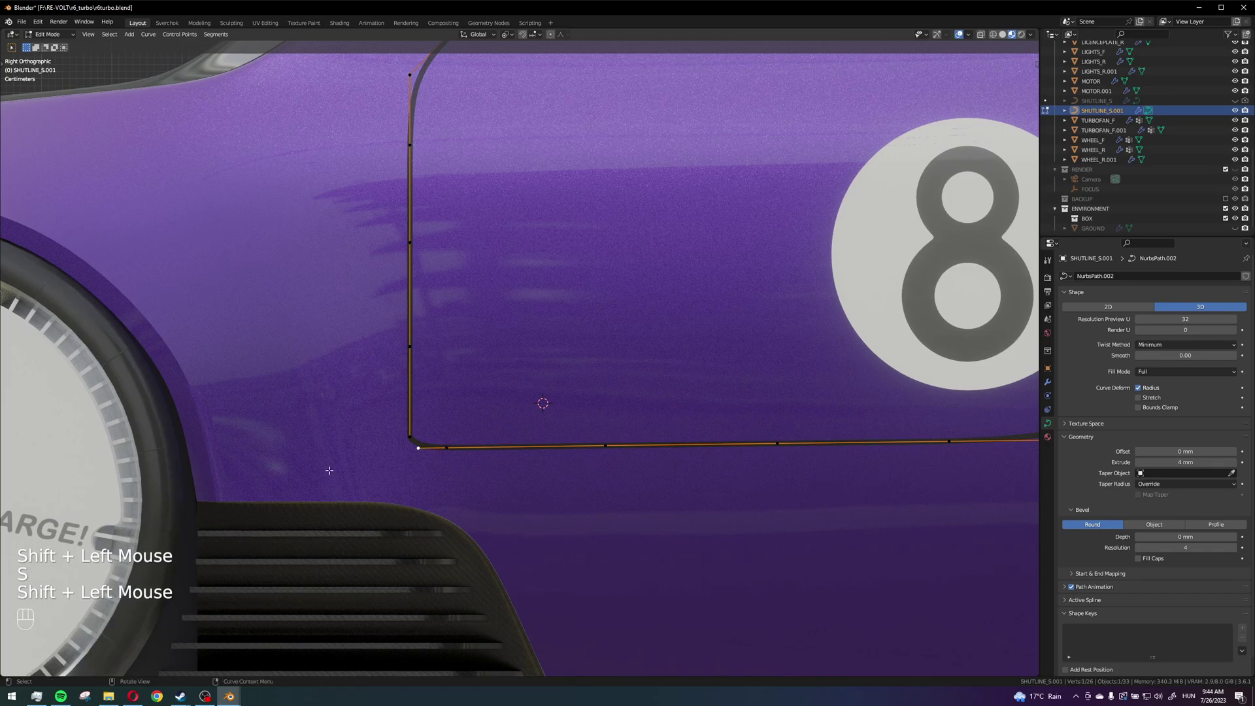
key("s")
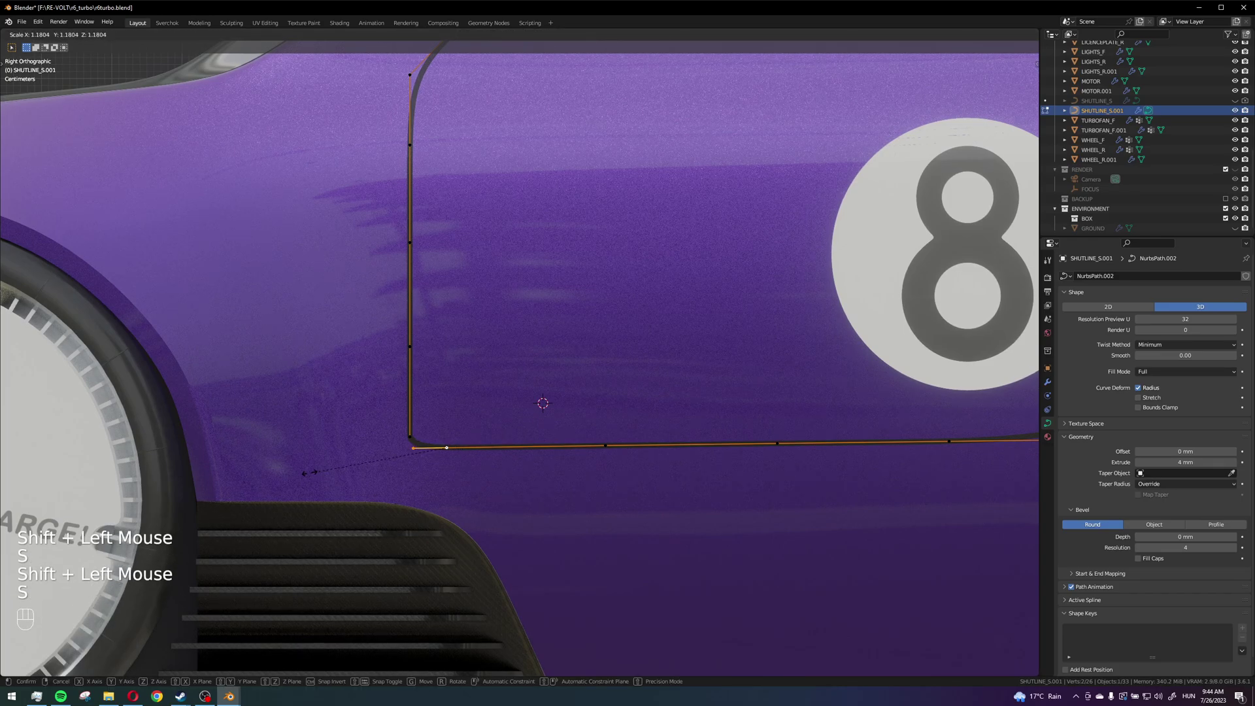
left_click(298, 475)
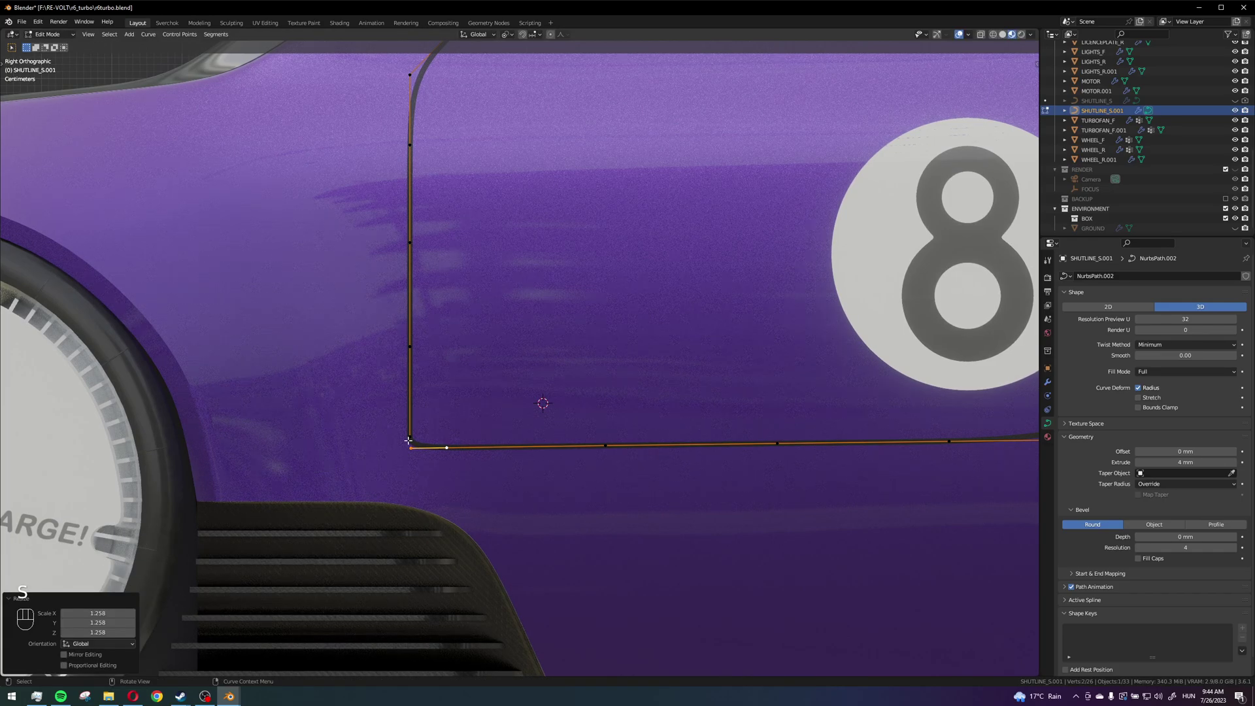
scroll(313, 406, "up", 3)
left_click(330, 338, "shift")
key("s")
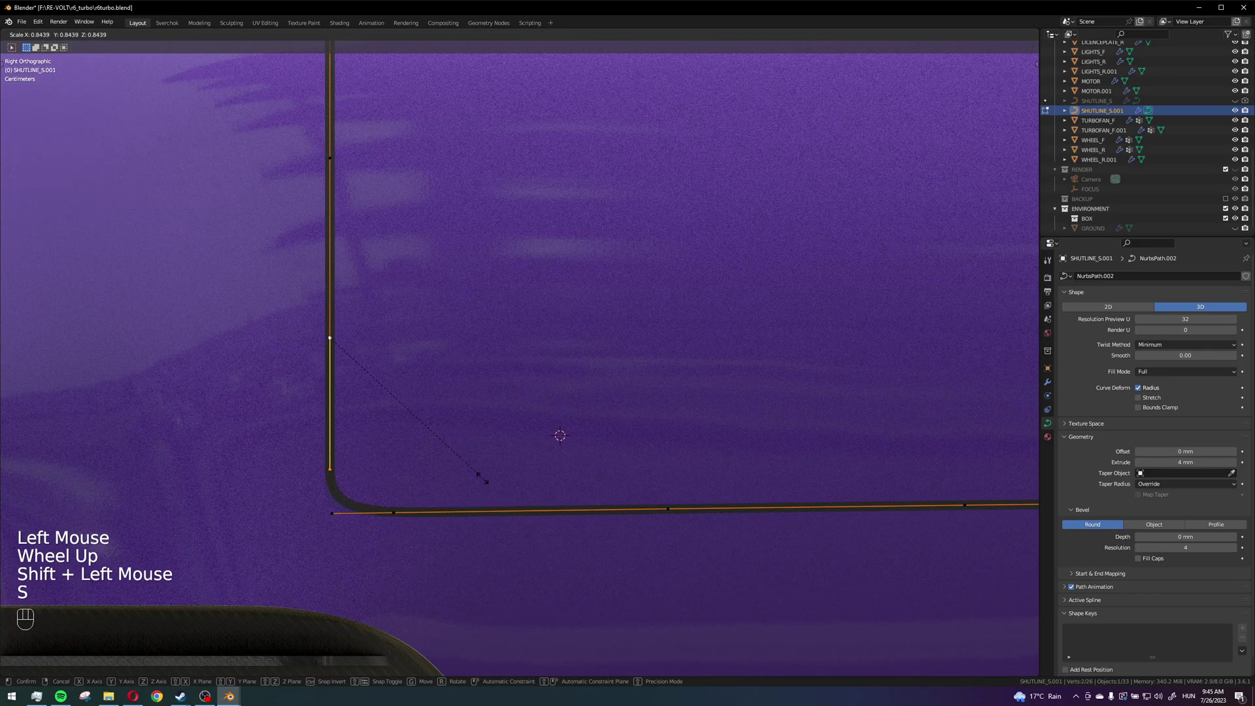
left_click(460, 466)
scroll(460, 466, "down", 4)
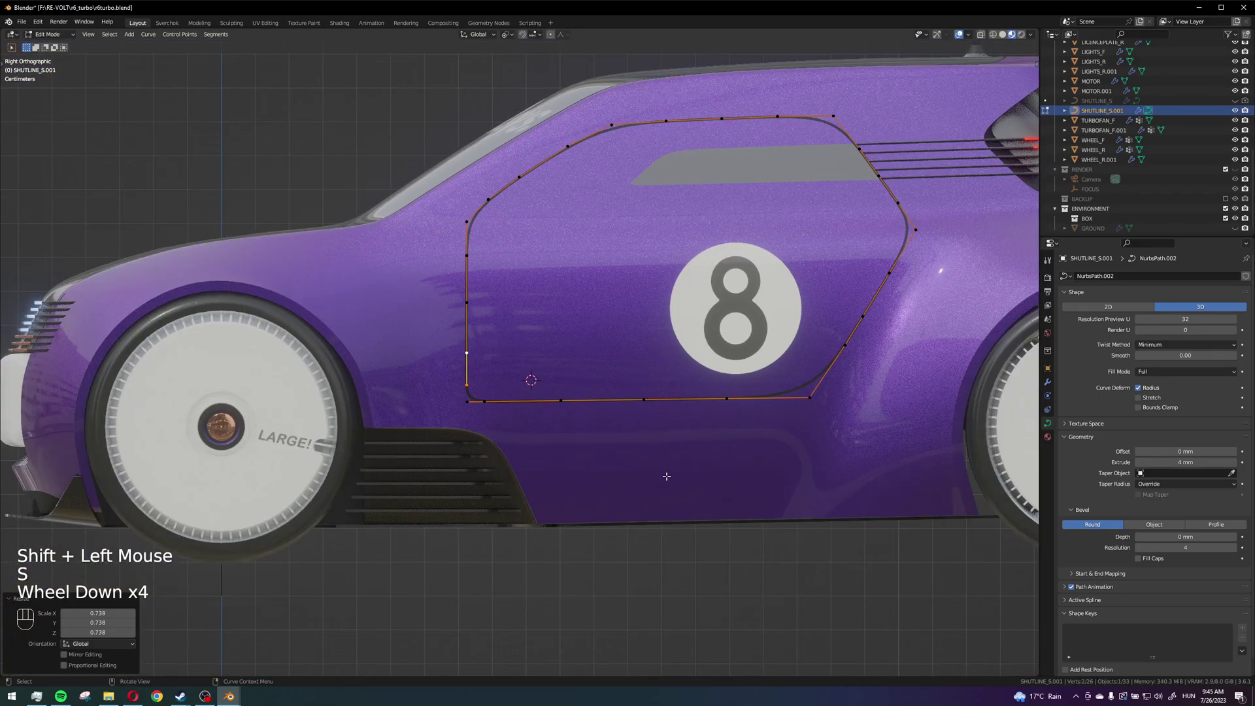
Frame the whole door and return from Edit Mode to Object Mode.
middle_click_drag(890, 372, 702, 371, "shift")
scroll(634, 330, "up", 2)
scroll(667, 516, "down", 1)
scroll(643, 401, "down", 1)
key("Tab")
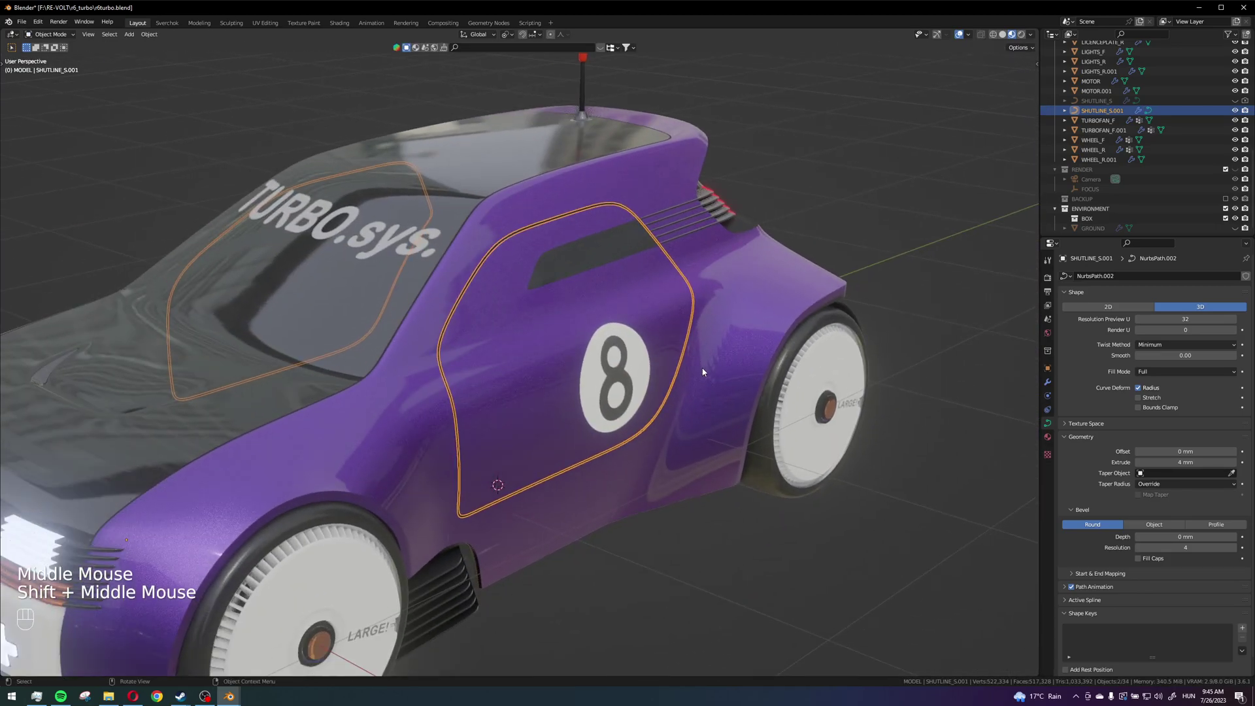
Reduce the SHUTLINE_S.001 Geometry Extrude from 4 mm to 0 mm.
scroll(621, 500, "up", 2)
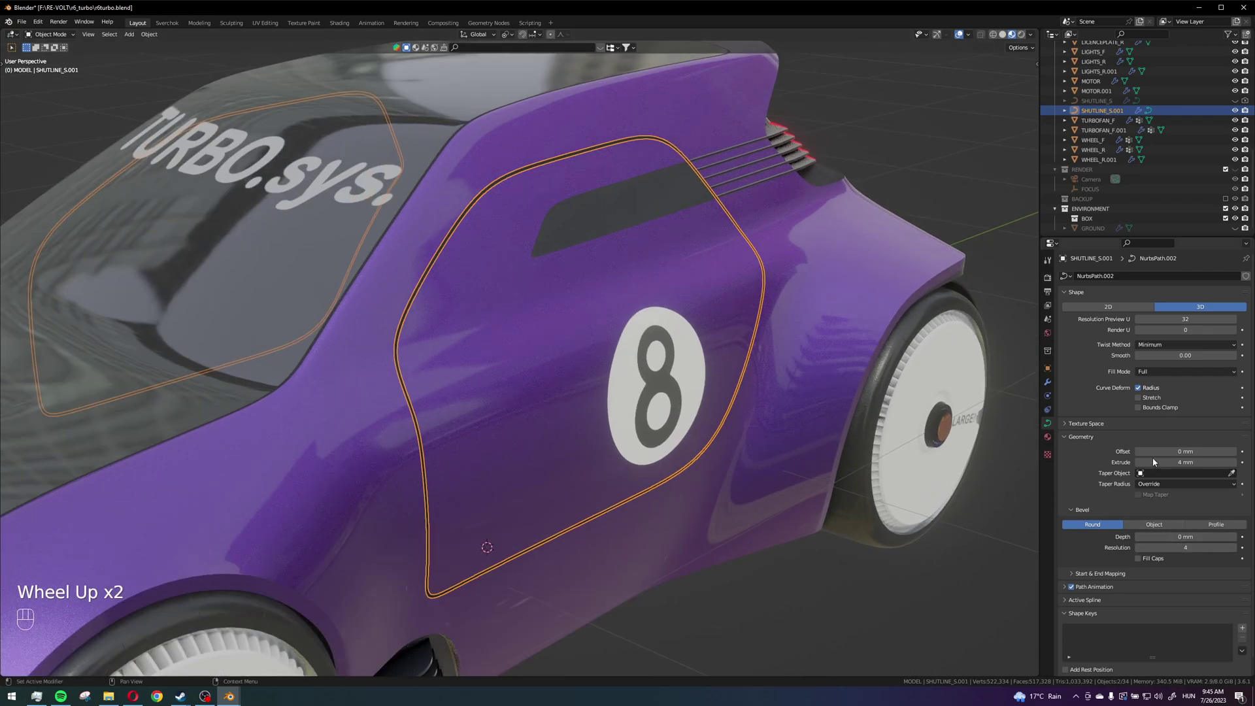
scroll(1127, 468, "down", 4)
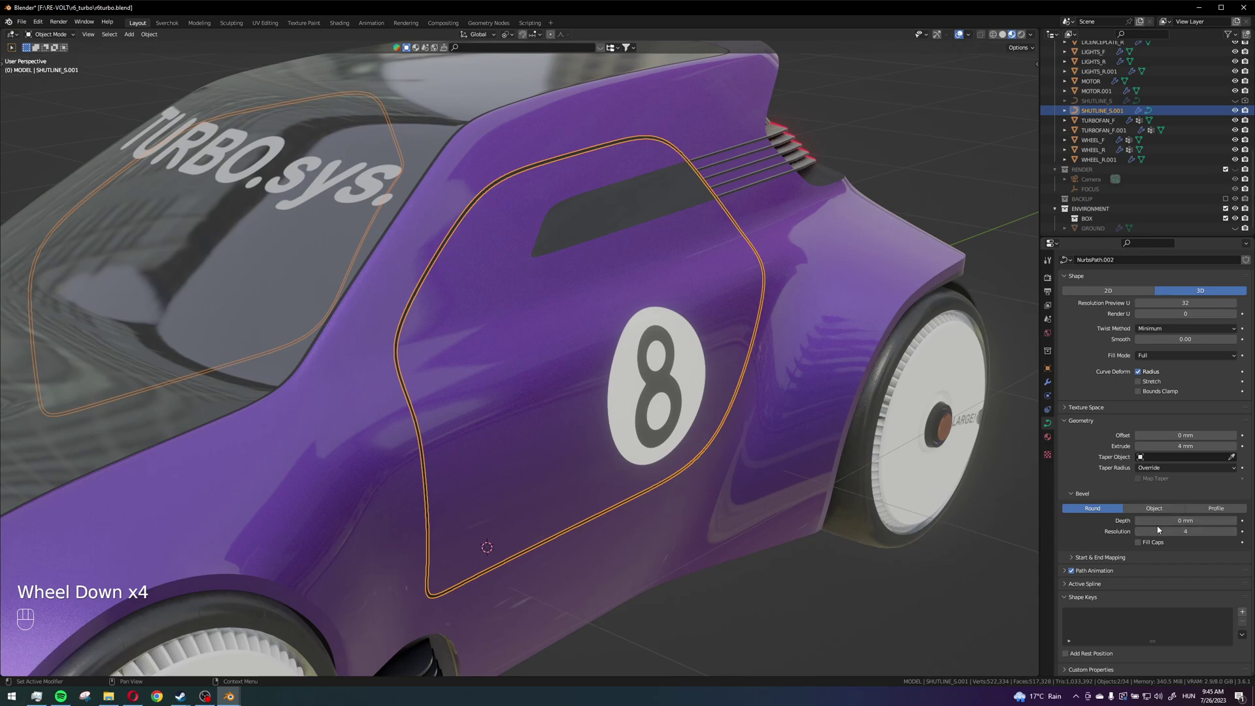
left_click_drag(1184, 450, 1150, 450)
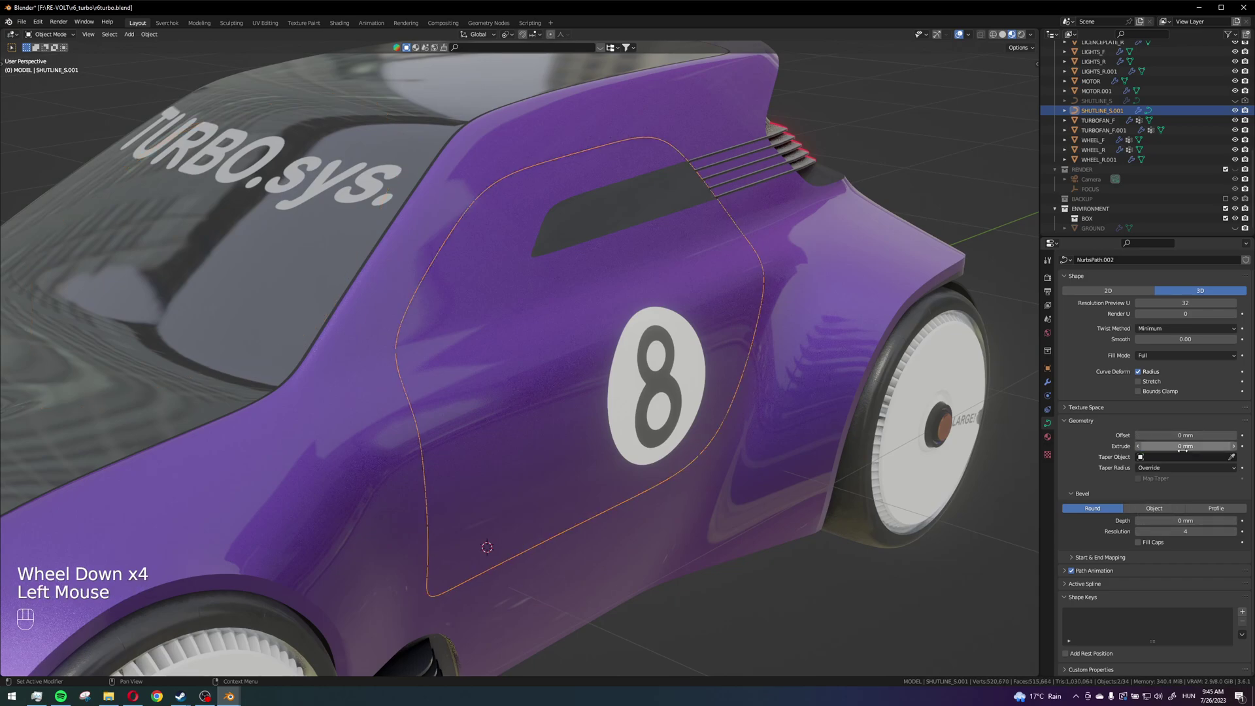
middle_click_drag(742, 544, 736, 517, "shift")
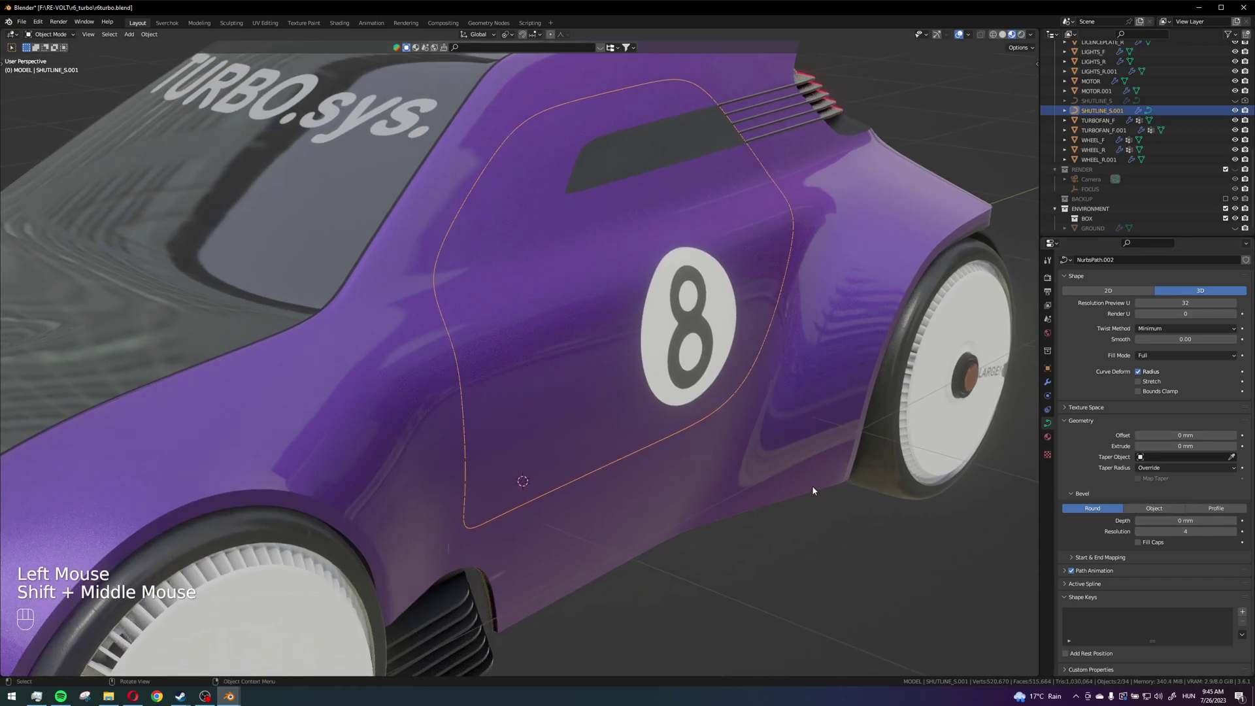
middle_click_drag(812, 490, 824, 580, "shift")
scroll(824, 580, "up", 1)
scroll(957, 534, "down", 1)
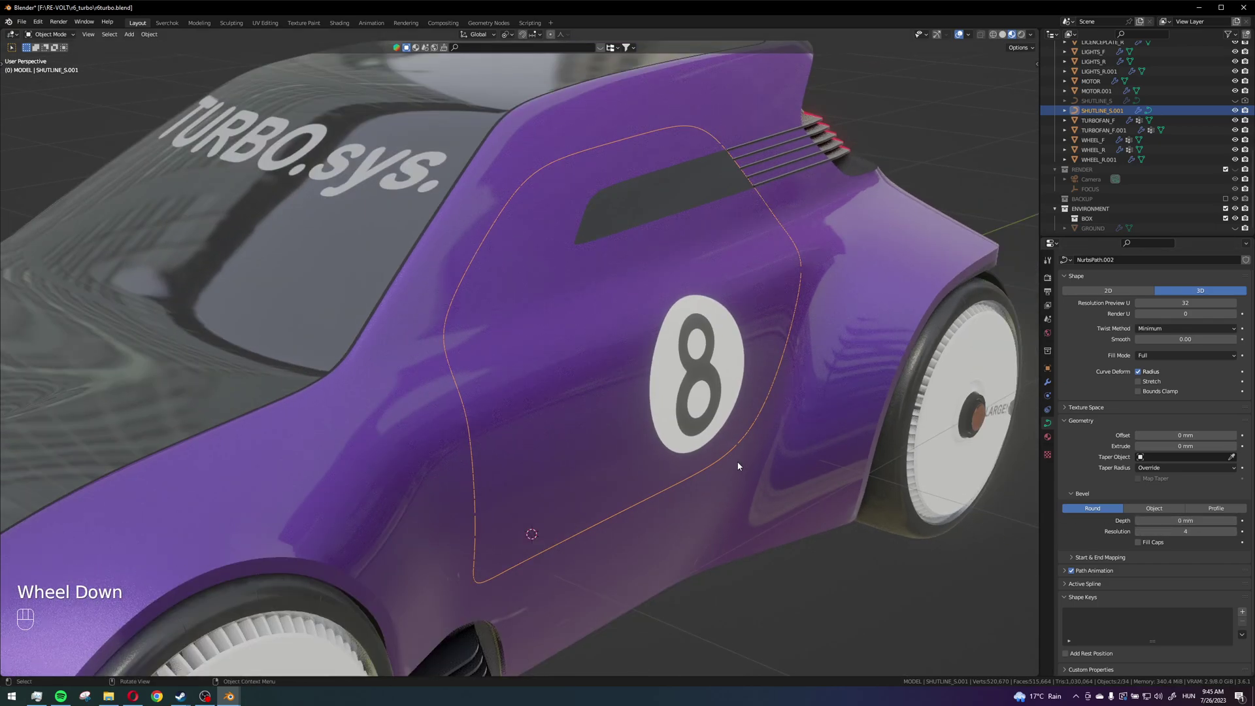
middle_click_drag(947, 516, 915, 510)
Set the shut-line curve's Bevel Depth to 10 mm and look over the door panel.
left_click(1212, 521)
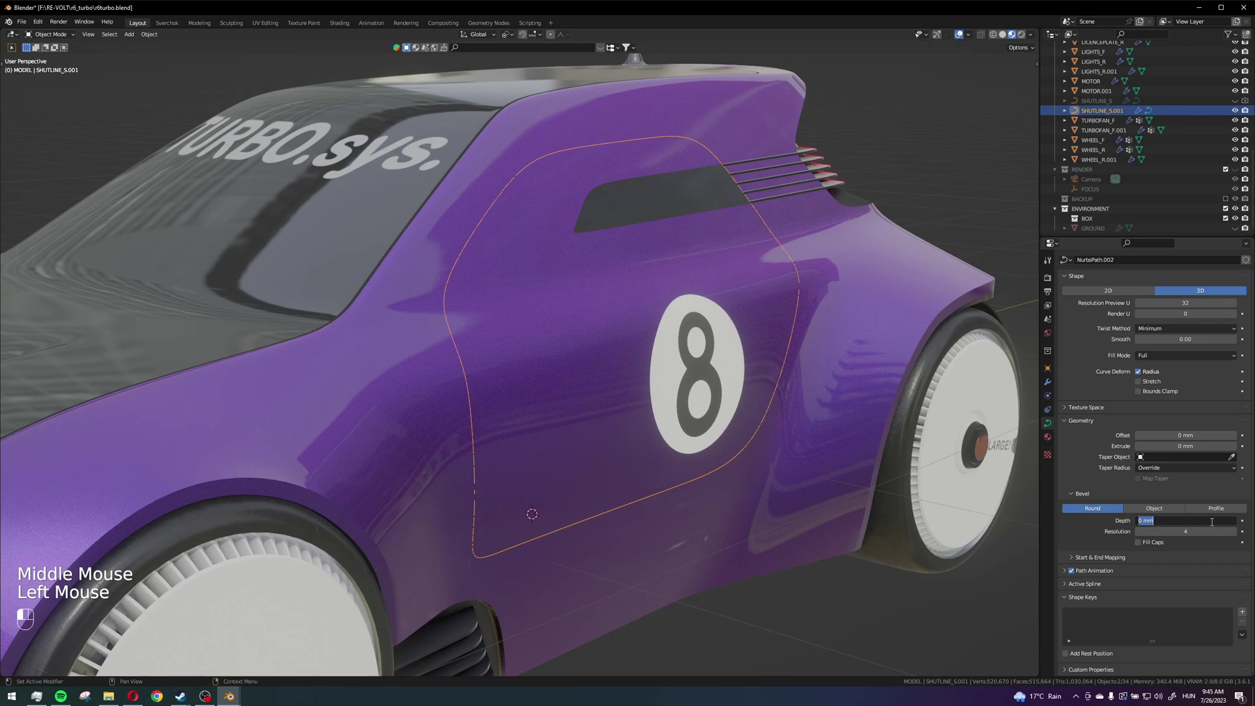
type("10")
key("Return")
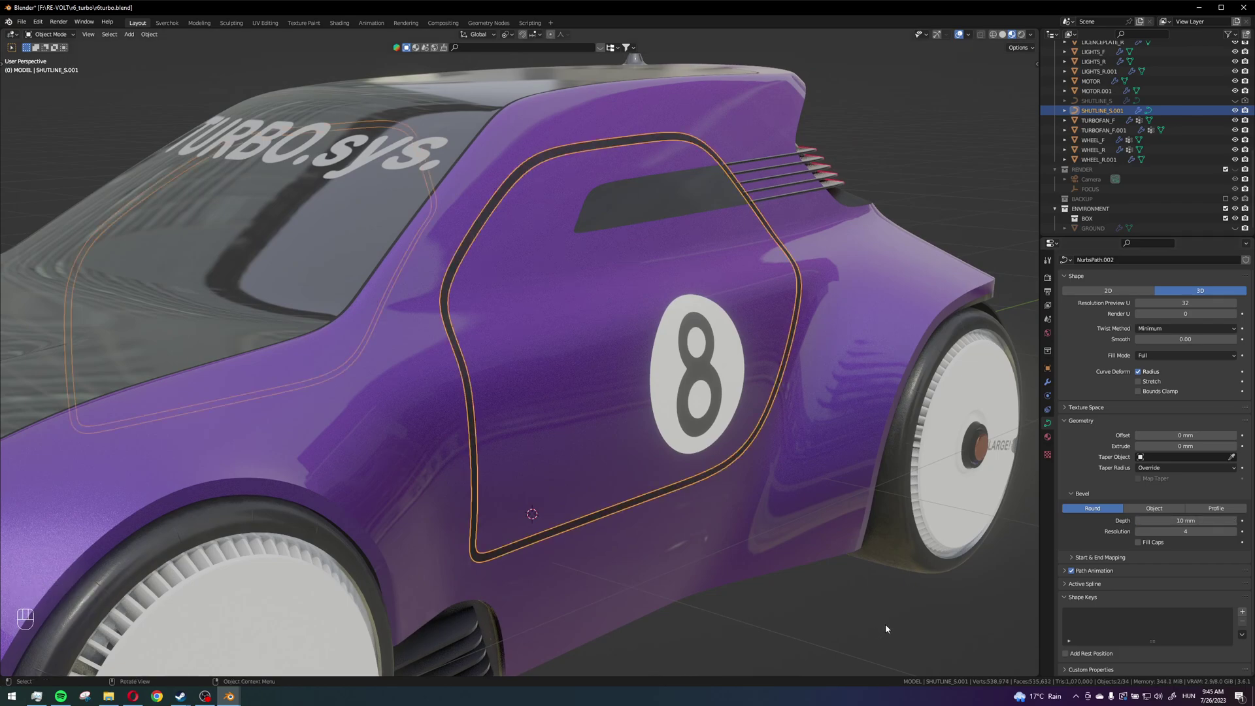
middle_click_drag(937, 511, 850, 523, "shift")
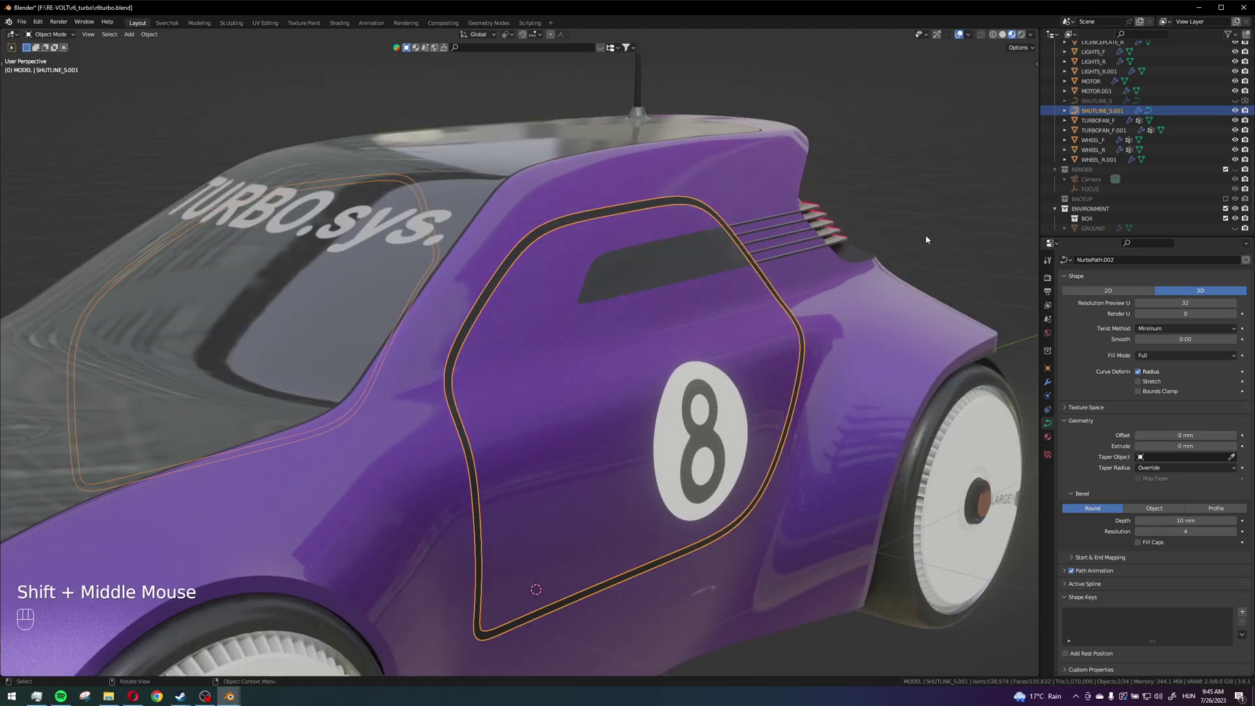
left_click(476, 252, "shift")
scroll(476, 251, "up", 3)
middle_click_drag(455, 279, 548, 375, "shift")
scroll(548, 375, "down", 2)
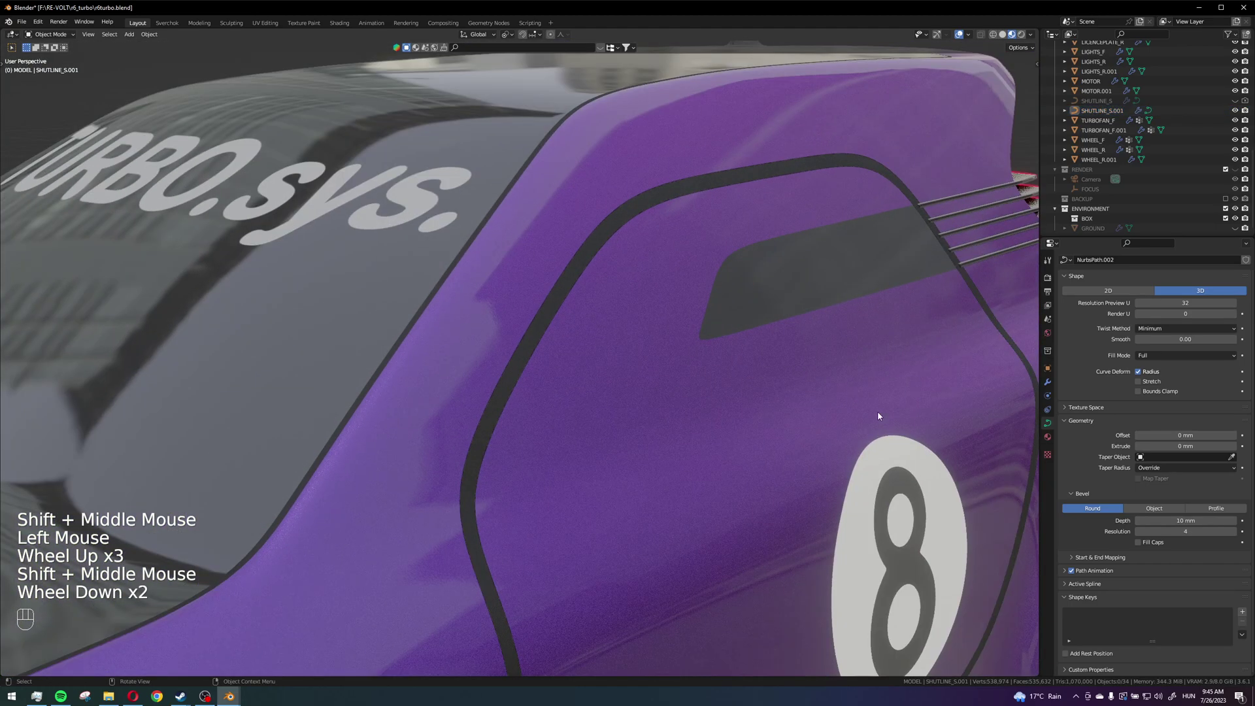
Turn off the shut-line's Shrinkwrap in the viewport to view the unwrapped tube.
left_click(1048, 381)
middle_click_drag(991, 419, 979, 397)
left_click(1206, 295)
scroll(689, 363, "down", 3)
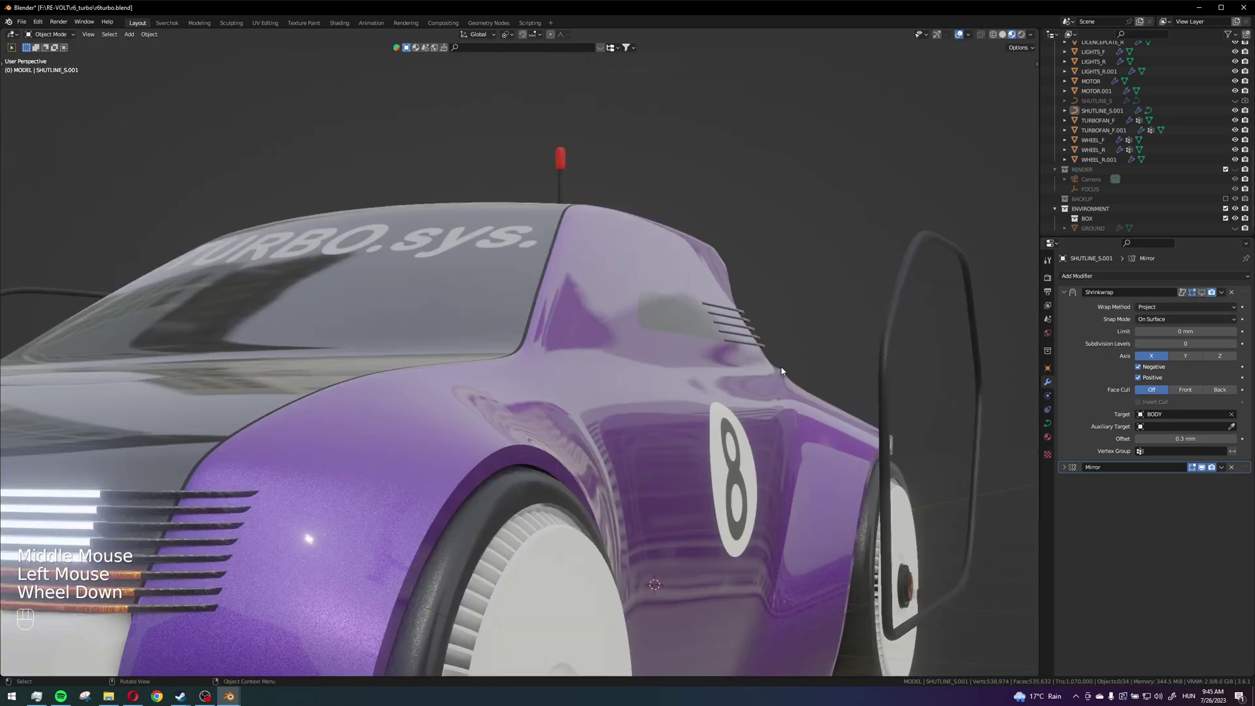
middle_click_drag(688, 363, 504, 406, "shift")
scroll(504, 406, "up", 2)
scroll(505, 410, "up", 2)
middle_click_drag(600, 366, 624, 375)
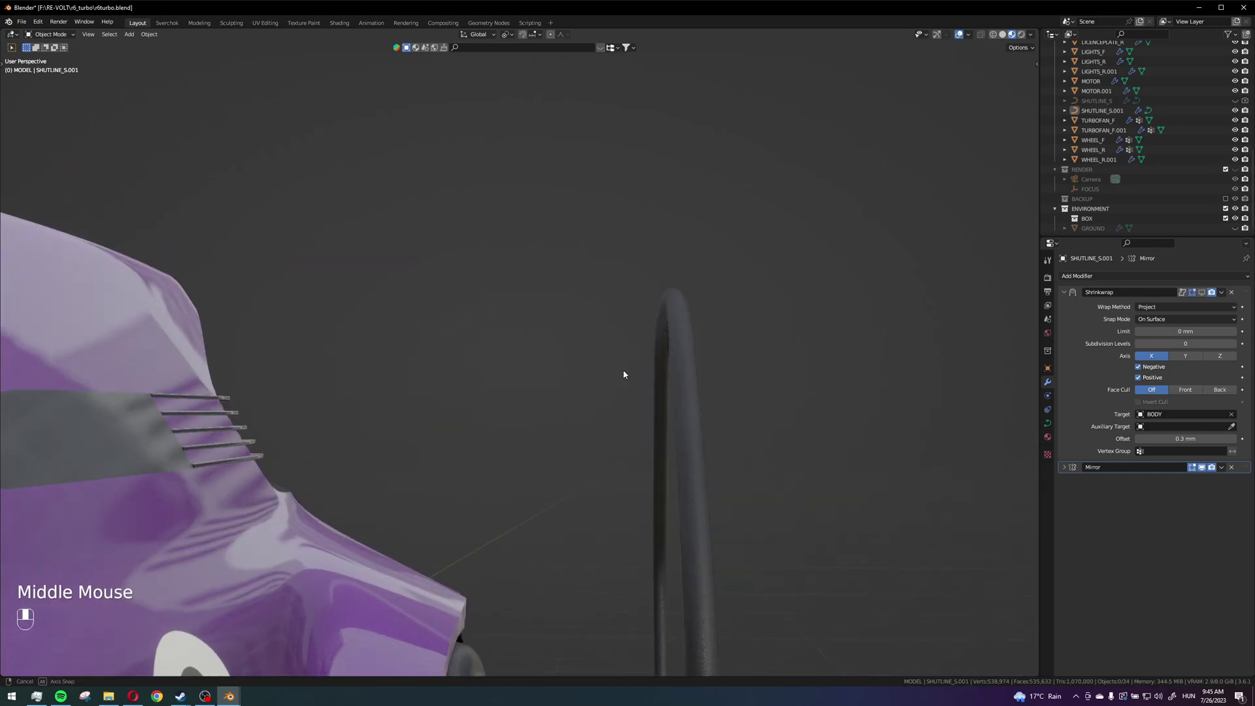
Re-enable the Shrinkwrap so the tube hugs the body, then return to Object Data settings.
left_click(1206, 295)
scroll(426, 426, "down", 3)
middle_click_drag(425, 426, 487, 407, "shift")
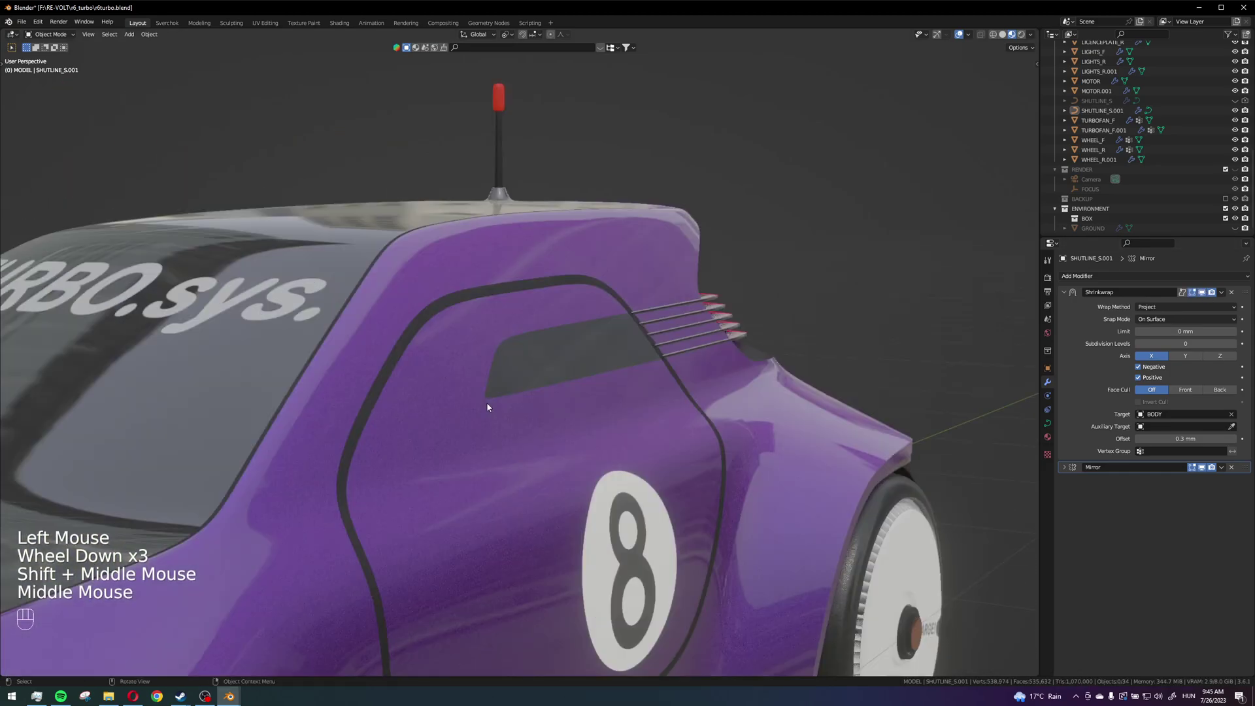
scroll(510, 379, "up", 1)
middle_click_drag(532, 353, 532, 328)
scroll(572, 330, "up", 4)
scroll(501, 352, "down", 5)
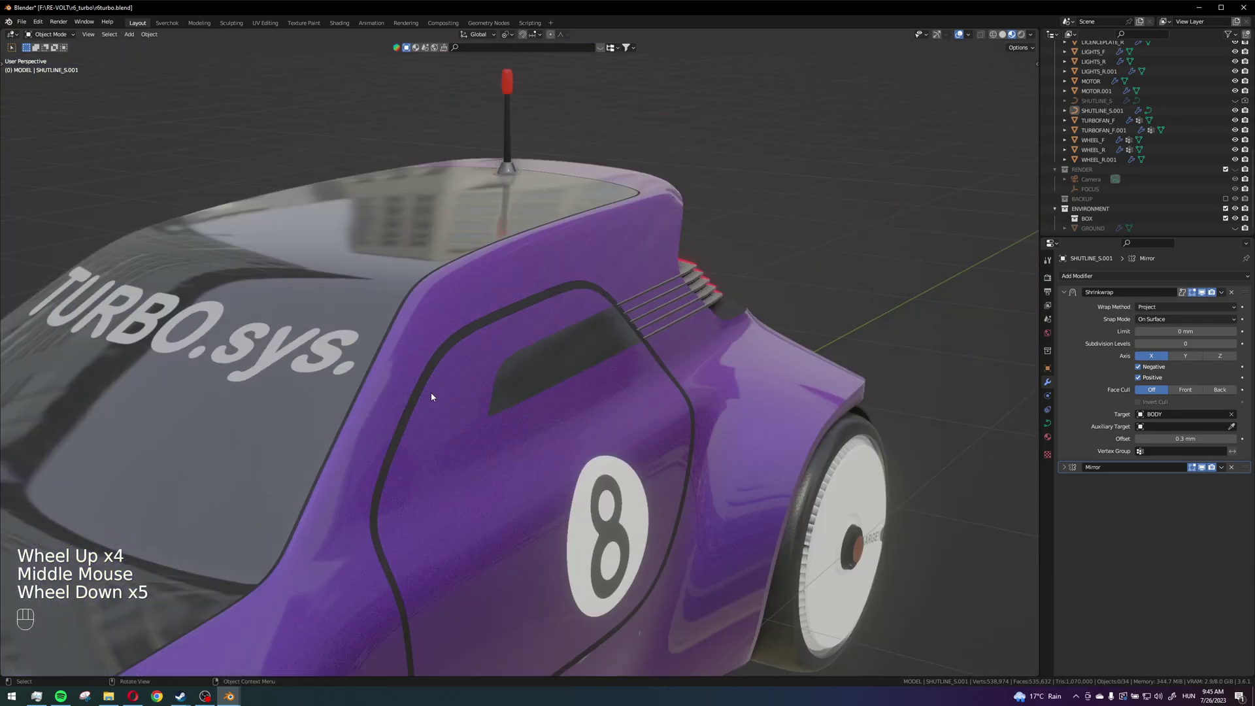
middle_click_drag(487, 466, 587, 297, "shift")
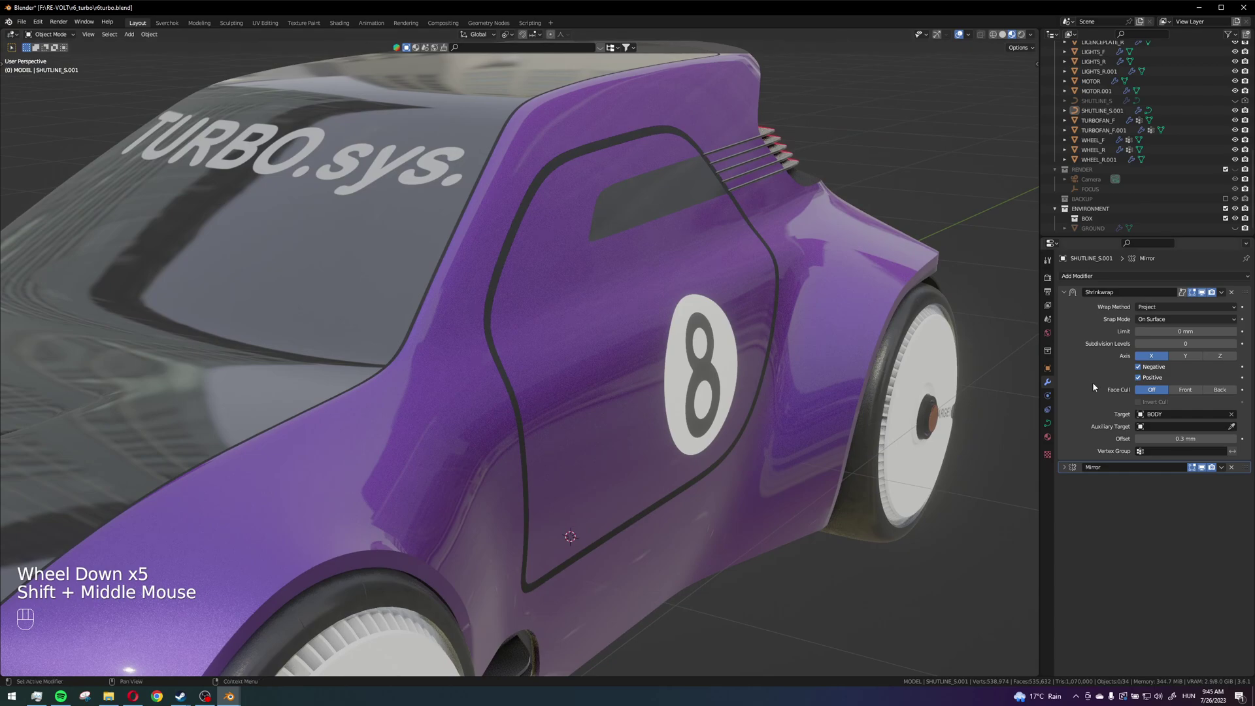
middle_click_drag(731, 482, 727, 453, "shift")
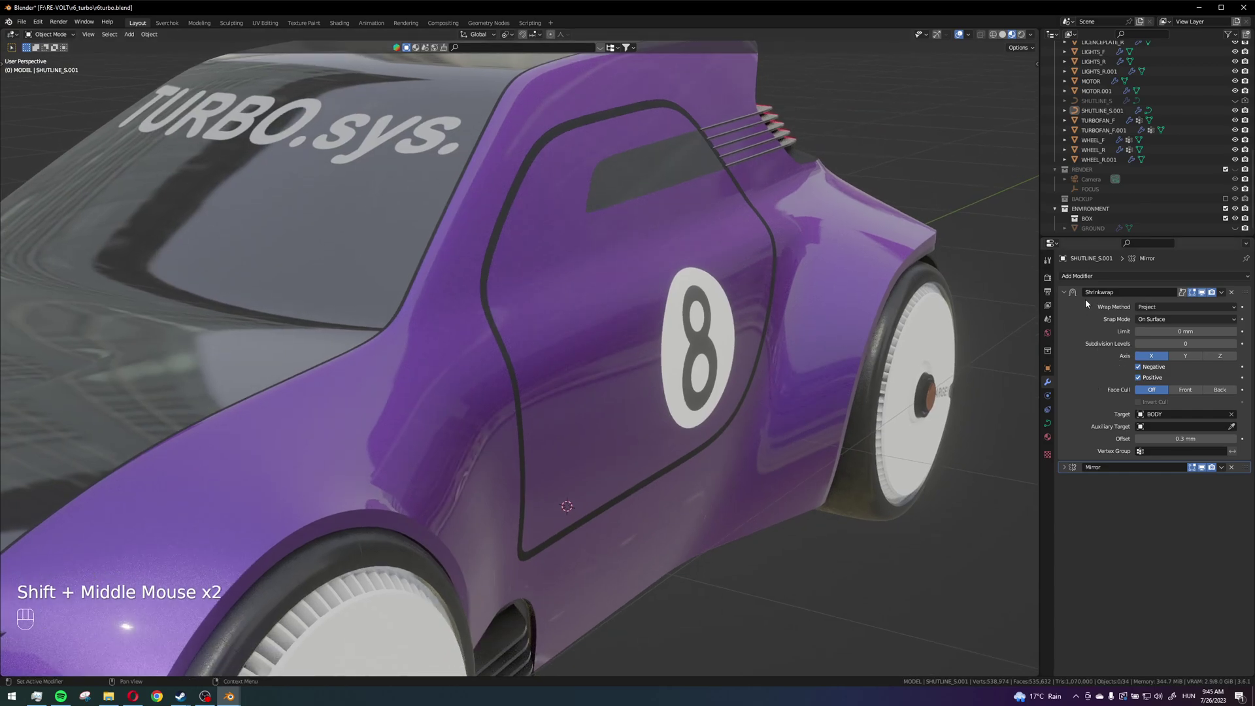
left_click(1047, 423)
Reset the bevel depth to 0 and select the SHUTLINE_S.001 door curve.
left_click(1170, 537)
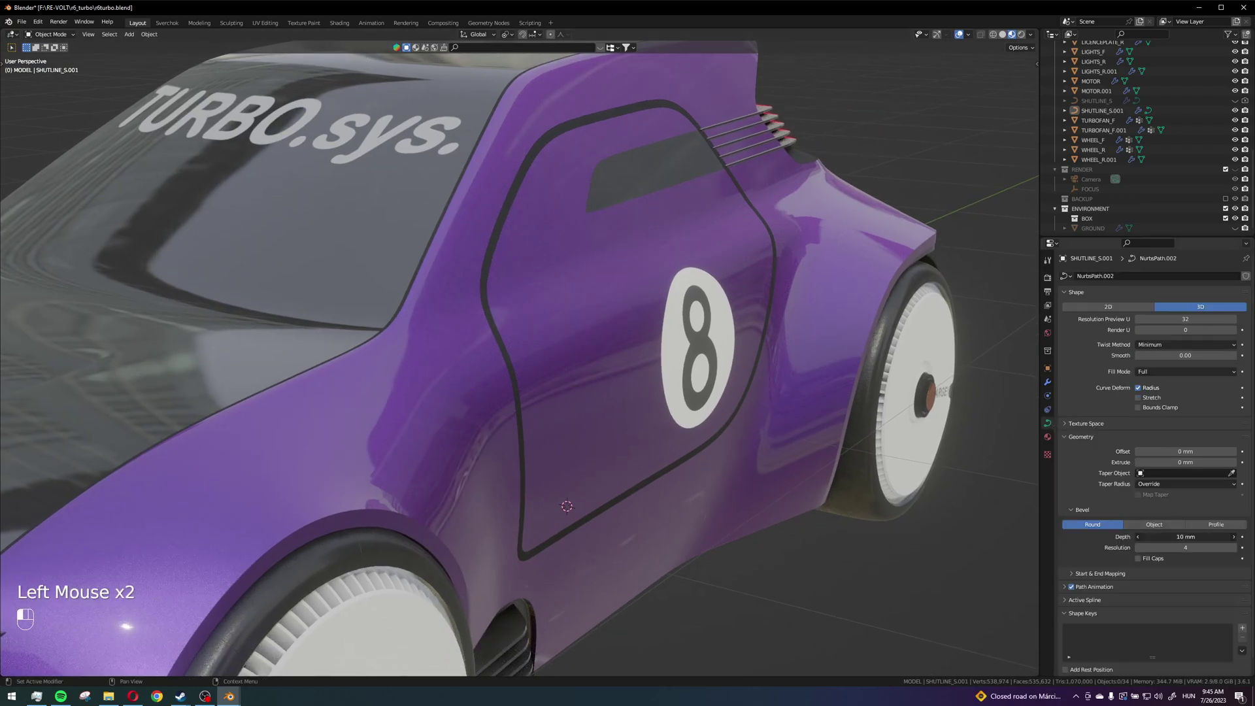
key("Return")
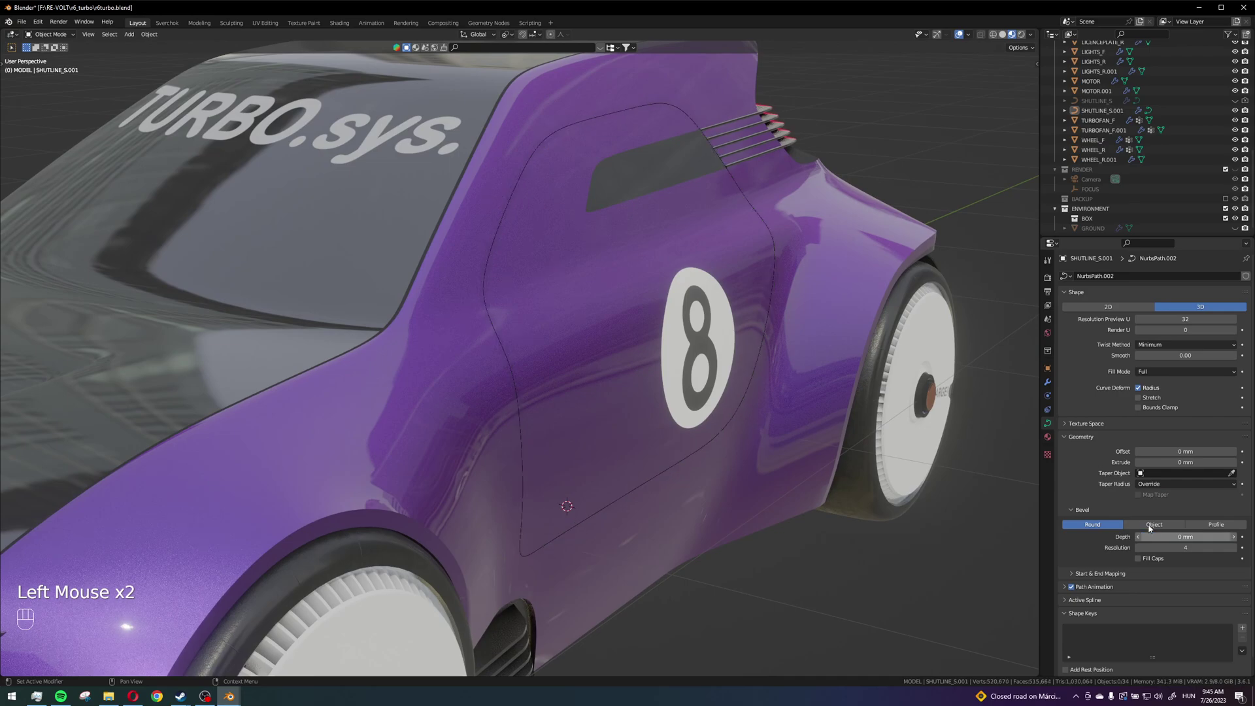
middle_click_drag(776, 229, 776, 308, "shift")
left_click(742, 284)
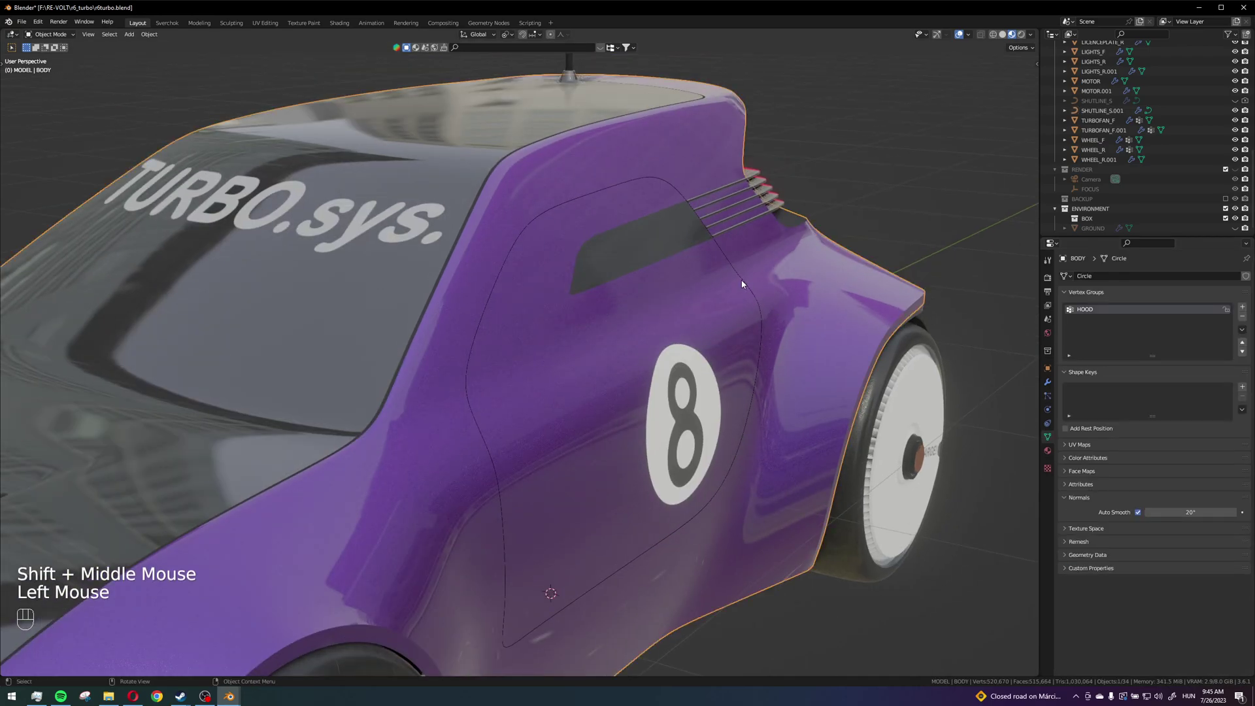
left_click(742, 282)
Convert the SHUTLINE_S.001 curve into a mesh.
right_click(810, 254)
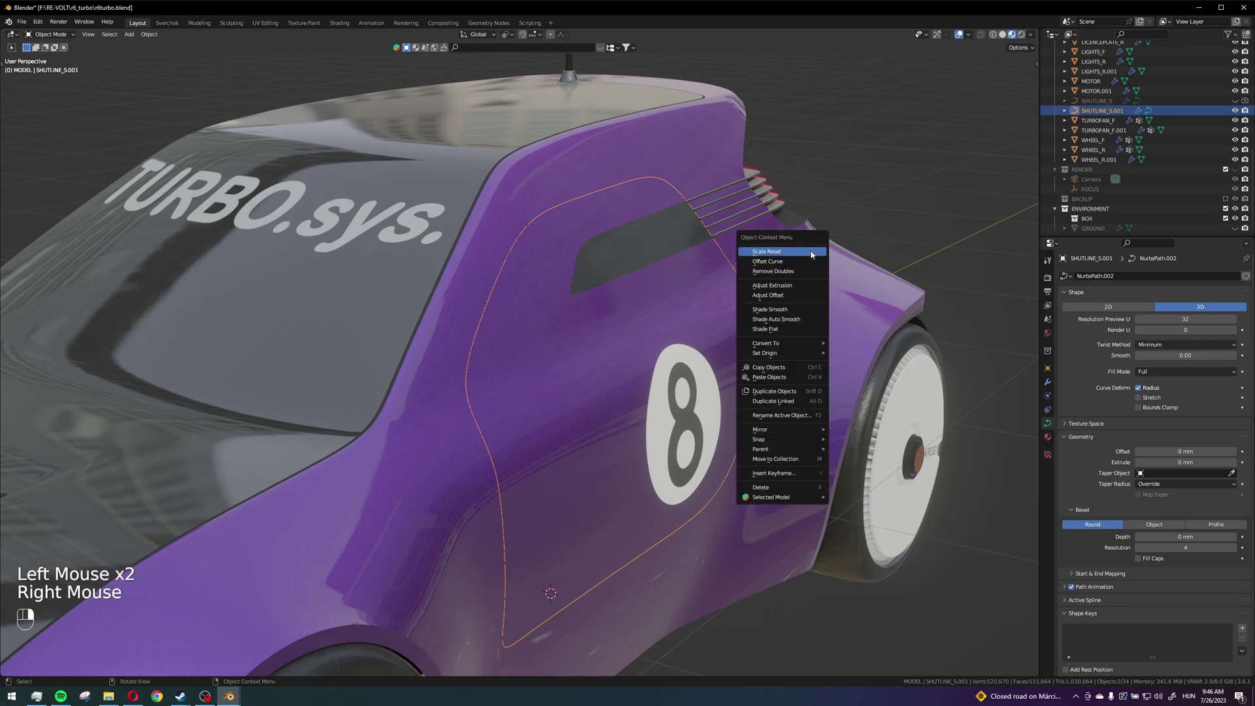
mouse_move(797, 345)
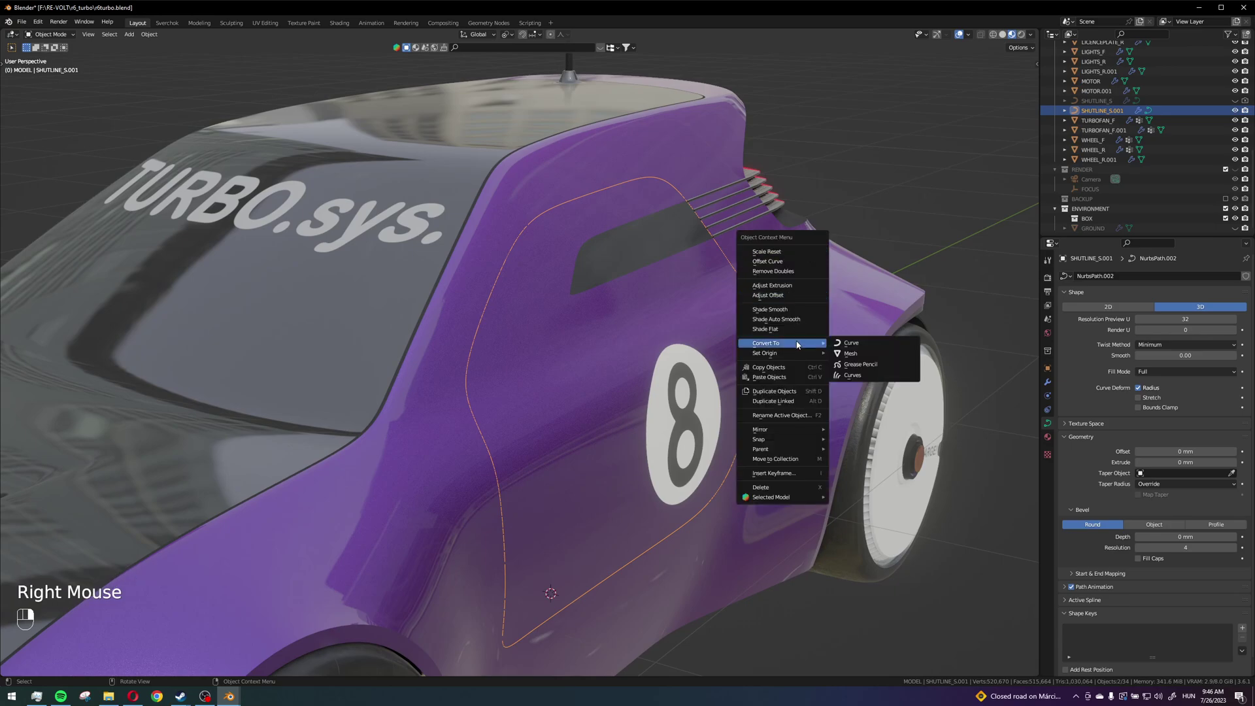
left_click(874, 357)
middle_click_drag(873, 357, 502, 296)
Check BODY's modifier stack, then reselect the converted shut-line object.
left_click(1036, 386)
left_click(1048, 382)
left_click(479, 276)
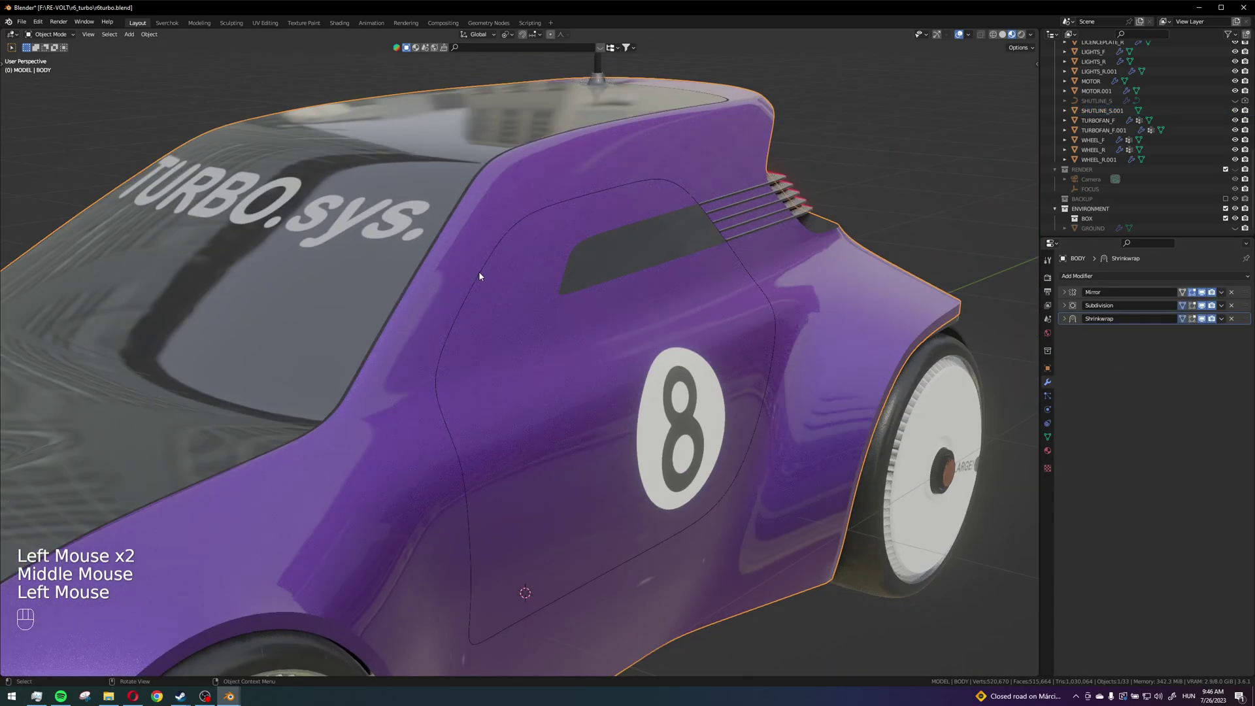
left_click(480, 276)
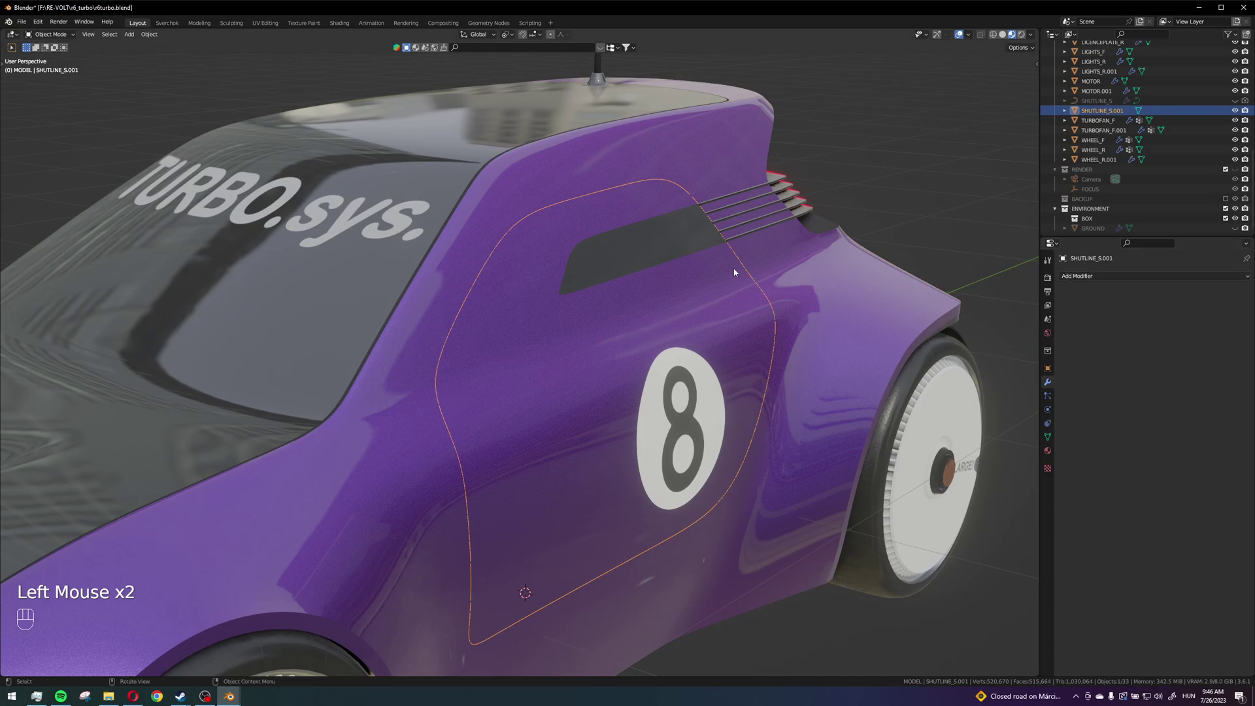
Inspect the baked shut-line mesh in Edit Mode around the door panel.
right_click(832, 193)
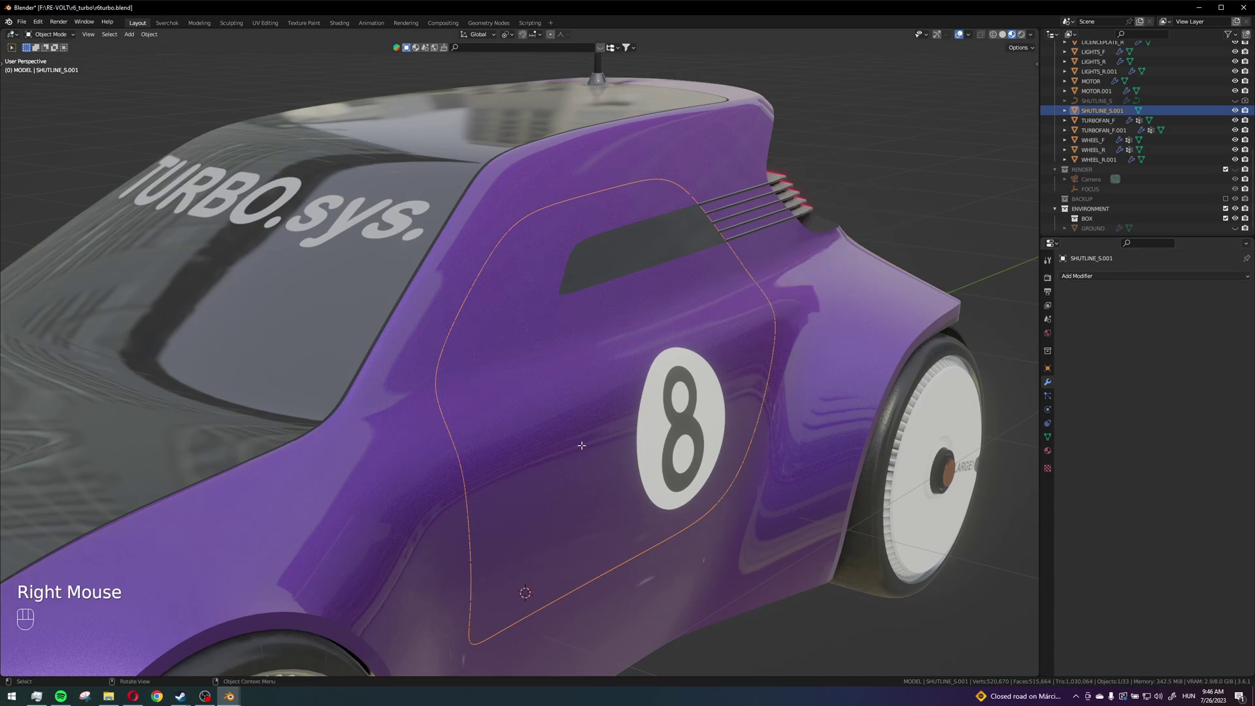
key("Tab")
middle_click_drag(582, 445, 471, 445)
scroll(523, 460, "up", 2)
scroll(518, 466, "down", 1)
scroll(400, 462, "up", 3)
scroll(471, 444, "down", 1, "shift")
middle_click_drag(470, 444, 497, 451, "shift")
scroll(464, 464, "down", 3)
middle_click_drag(497, 451, 689, 465, "shift")
key("Tab")
Convert the shut-line mesh back to a curve with a 10 mm bevel depth.
right_click(697, 279)
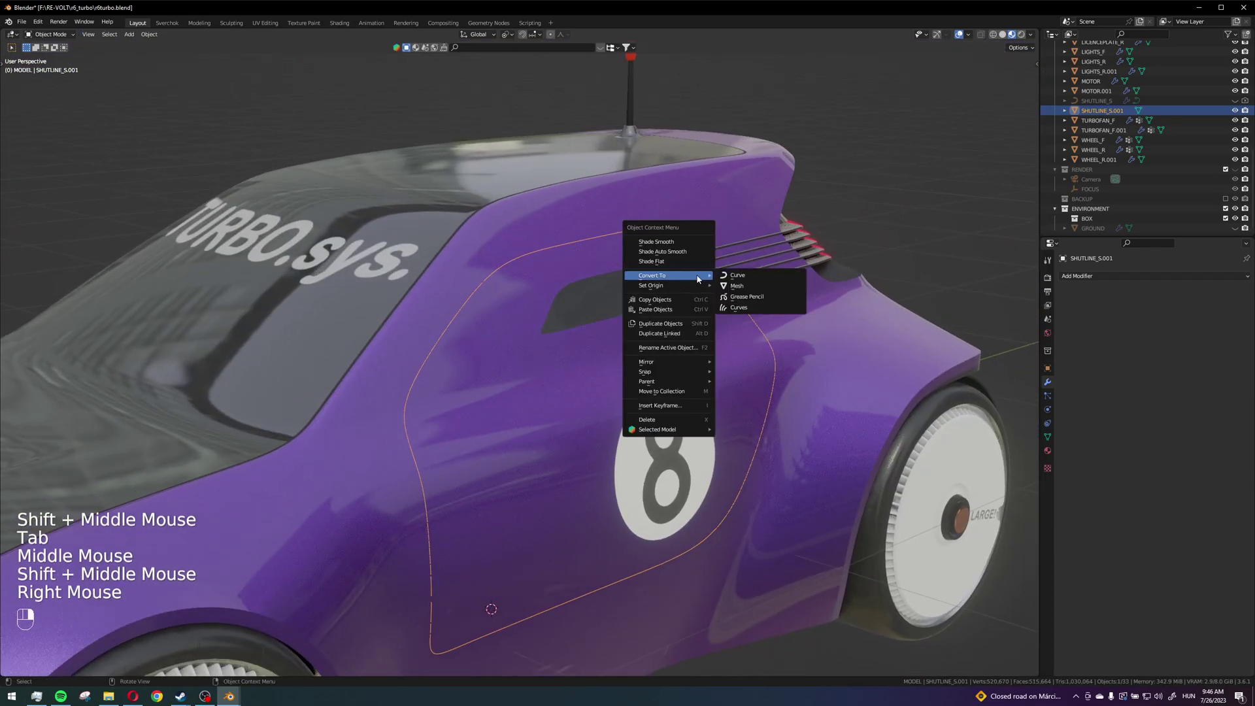
left_click(745, 276)
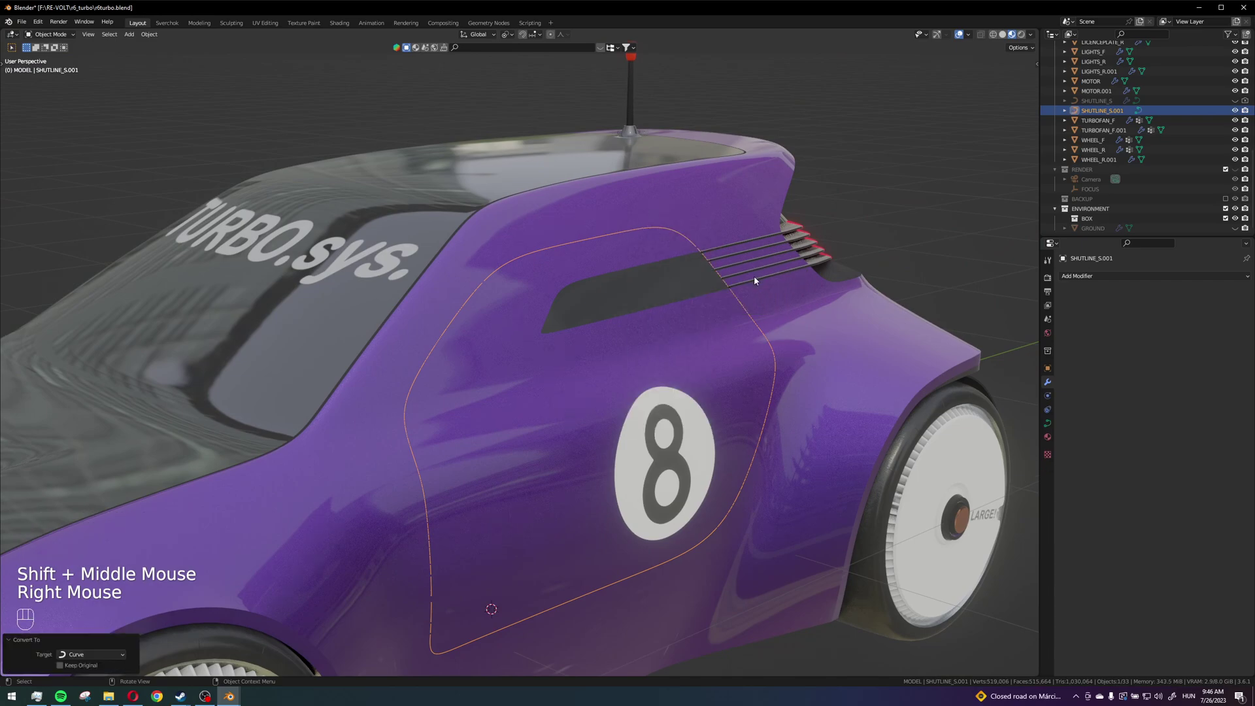
left_click(1048, 423)
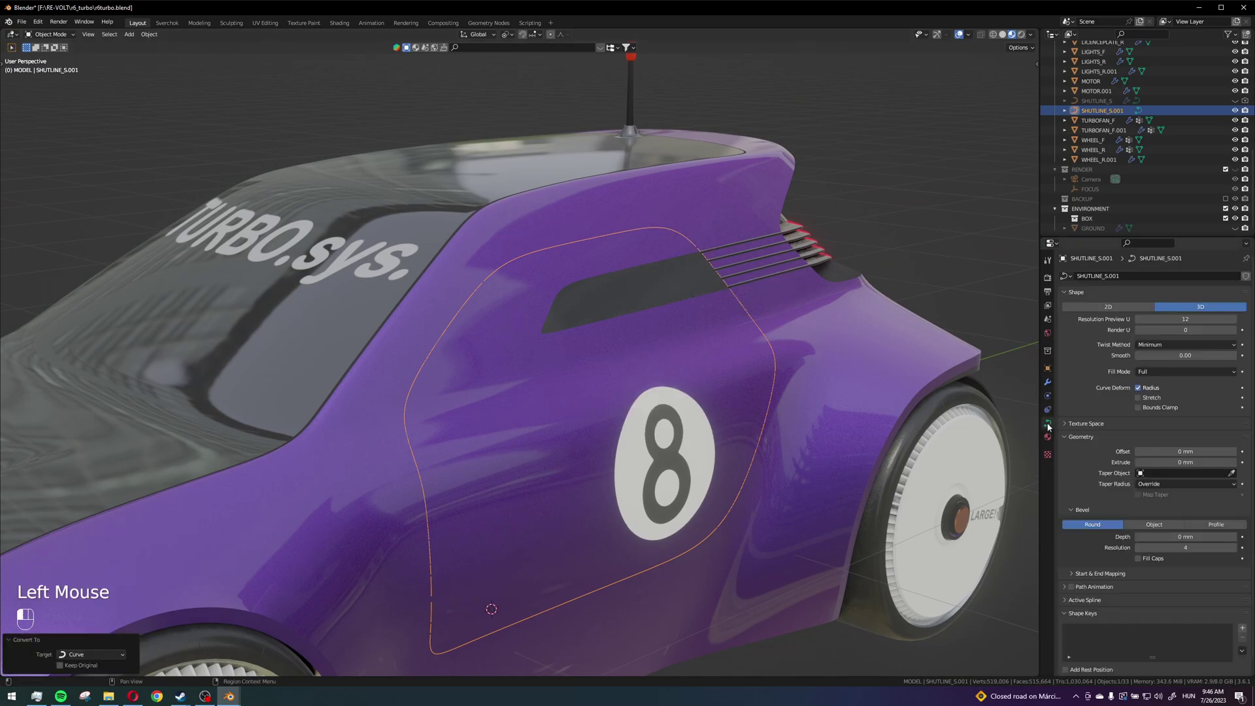
left_click(1234, 538)
scroll(846, 245, "up", 2)
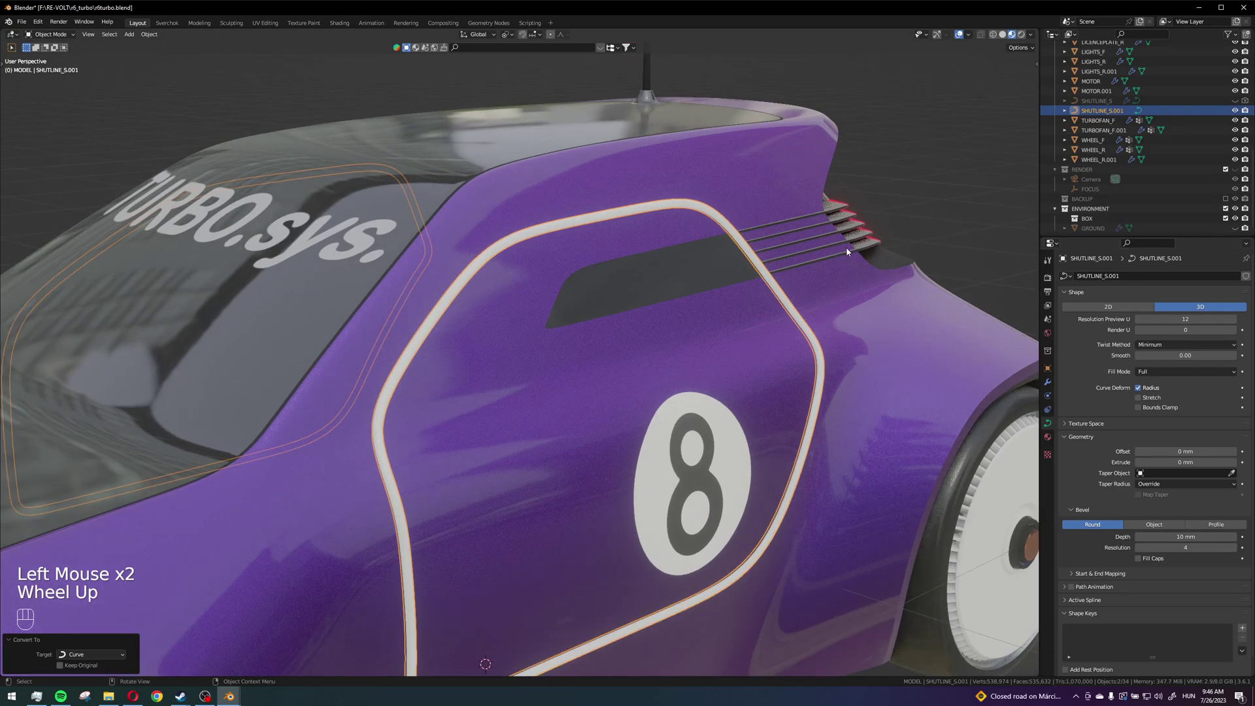
middle_click_drag(846, 245, 974, 54)
scroll(727, 371, "up", 2)
scroll(699, 394, "up", 2)
scroll(974, 54, "down", 1)
Switch to Solid shading and set the bevel resolution to 16.
left_click(1002, 34)
scroll(588, 484, "up", 2)
mouse_move(652, 308)
middle_mouse_down("shift")
mouse_move(588, 484)
mouse_move(611, 438)
mouse_move(522, 464)
mouse_move(488, 408)
middle_mouse_up("shift")
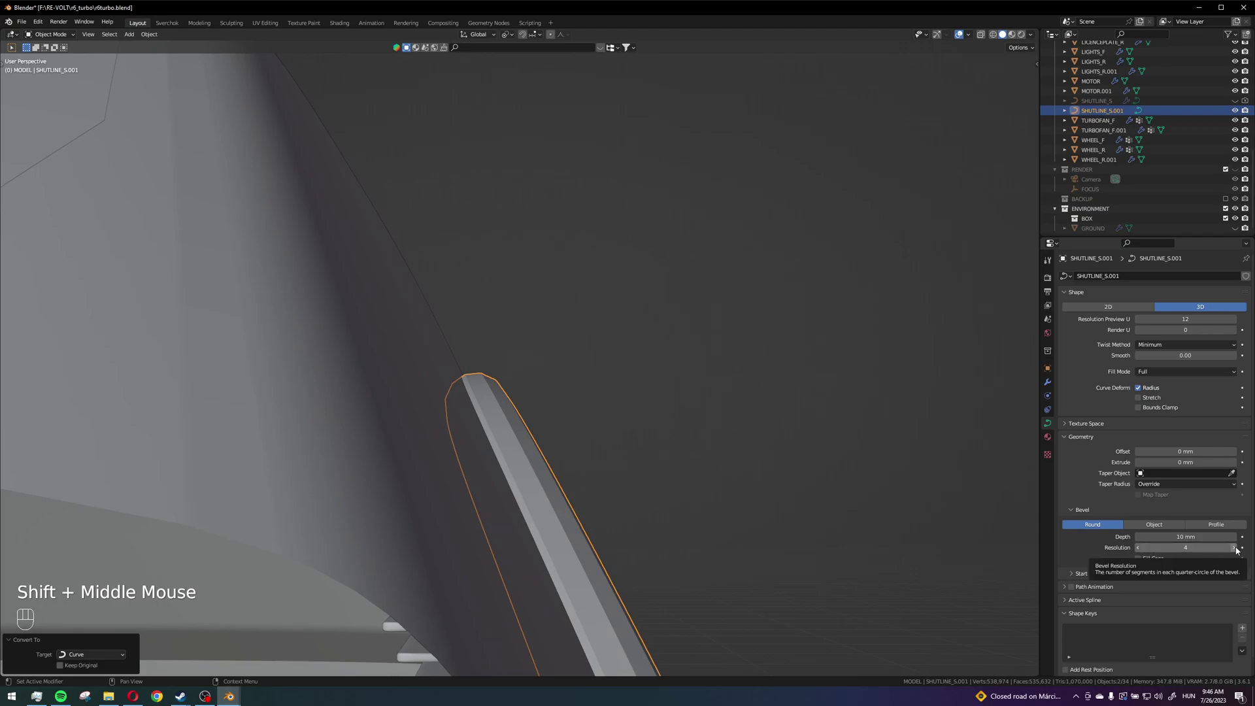
left_click(1202, 547)
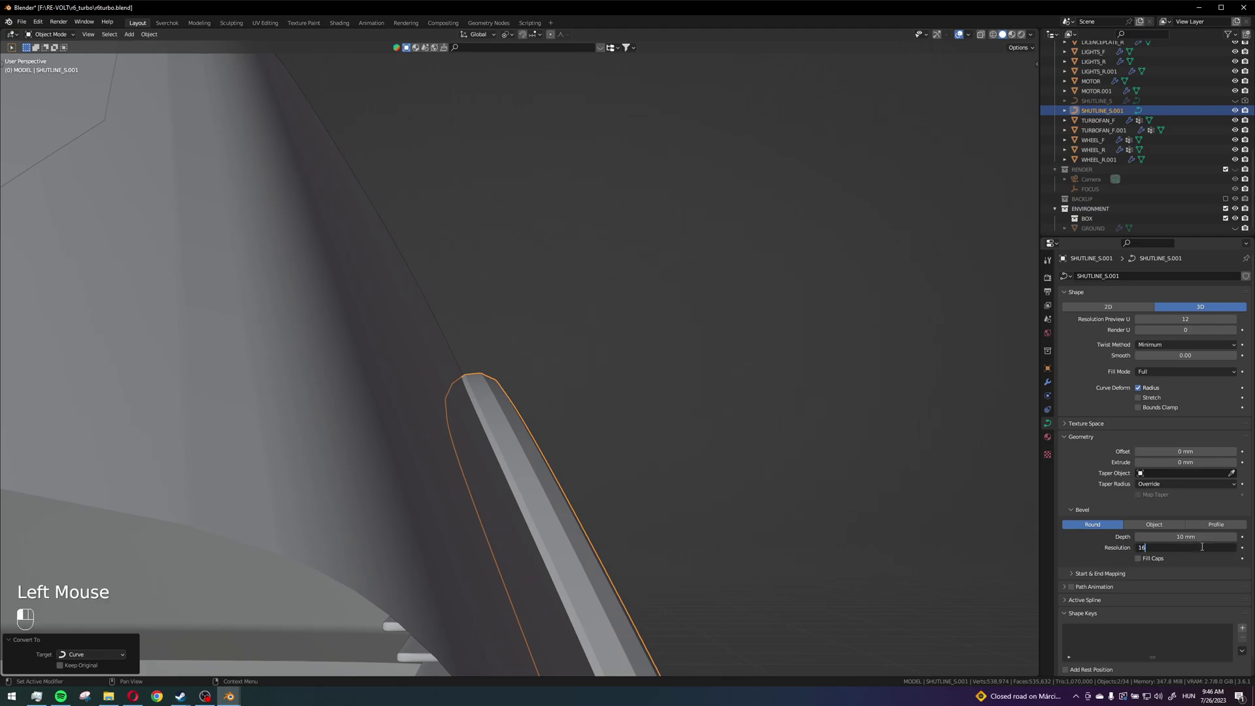
key("Return")
Shade the shut-line tube smooth, review it along the door, and select the car body.
right_click(640, 391)
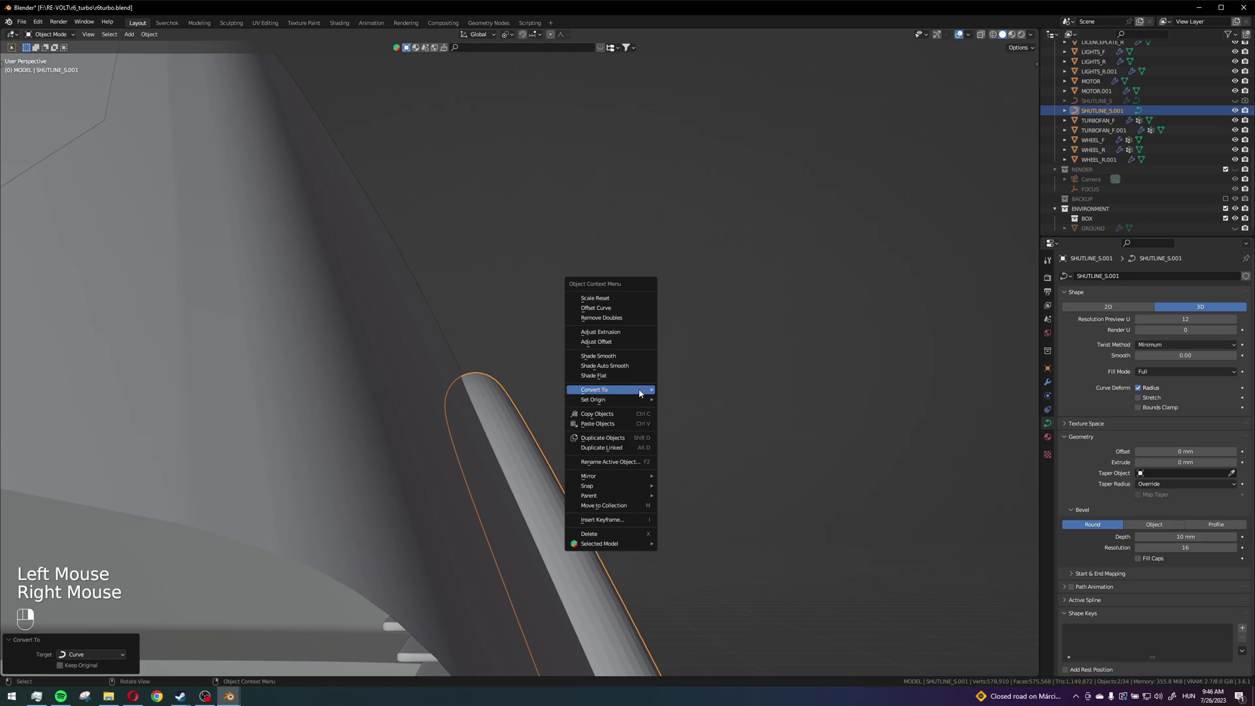
left_click(608, 356)
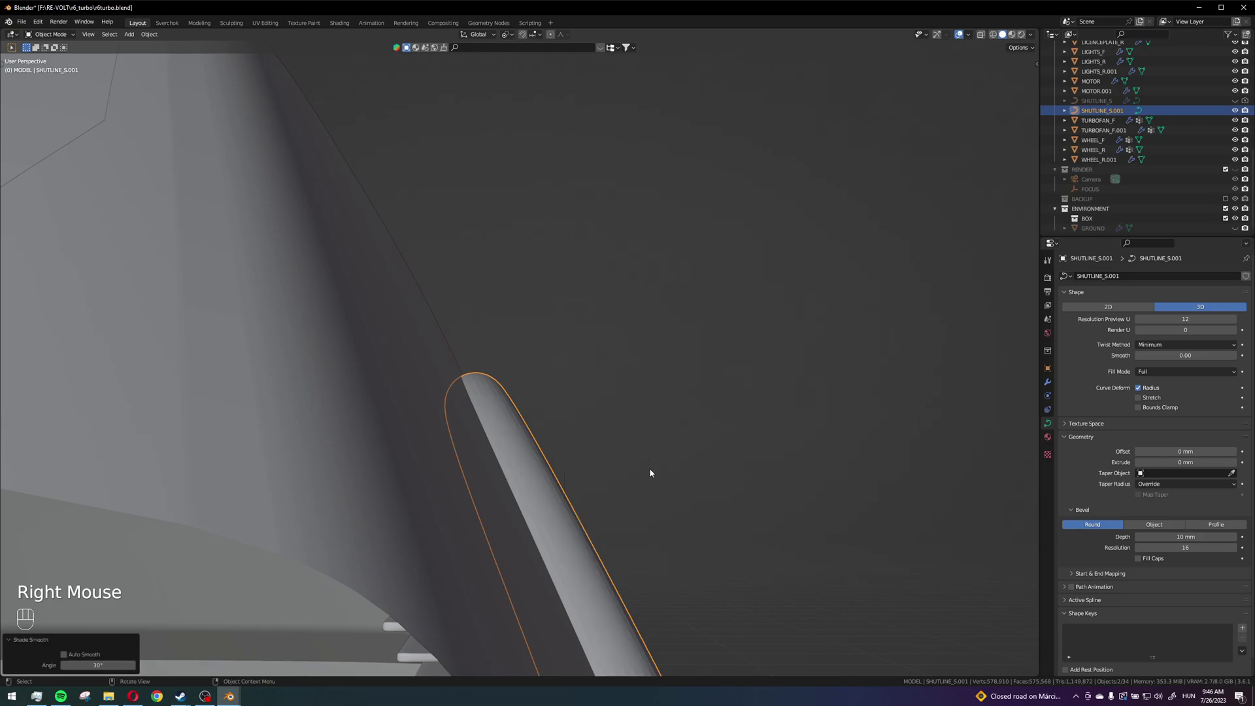
scroll(649, 468, "down", 1)
middle_click_drag(649, 468, 665, 321)
scroll(590, 508, "down", 2)
scroll(590, 507, "down", 2)
scroll(609, 457, "down", 2)
scroll(588, 414, "up", 2)
middle_click_drag(588, 414, 588, 420)
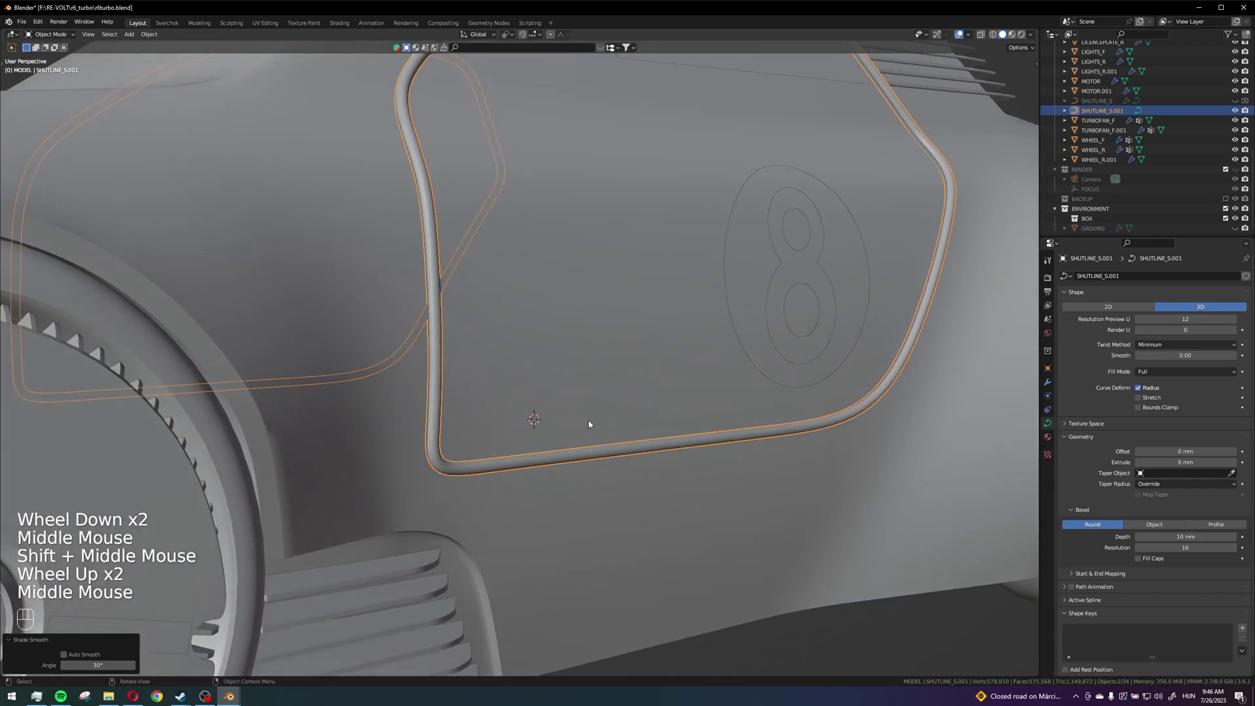
scroll(589, 421, "down", 1)
middle_click_drag(875, 374, 910, 394, "shift")
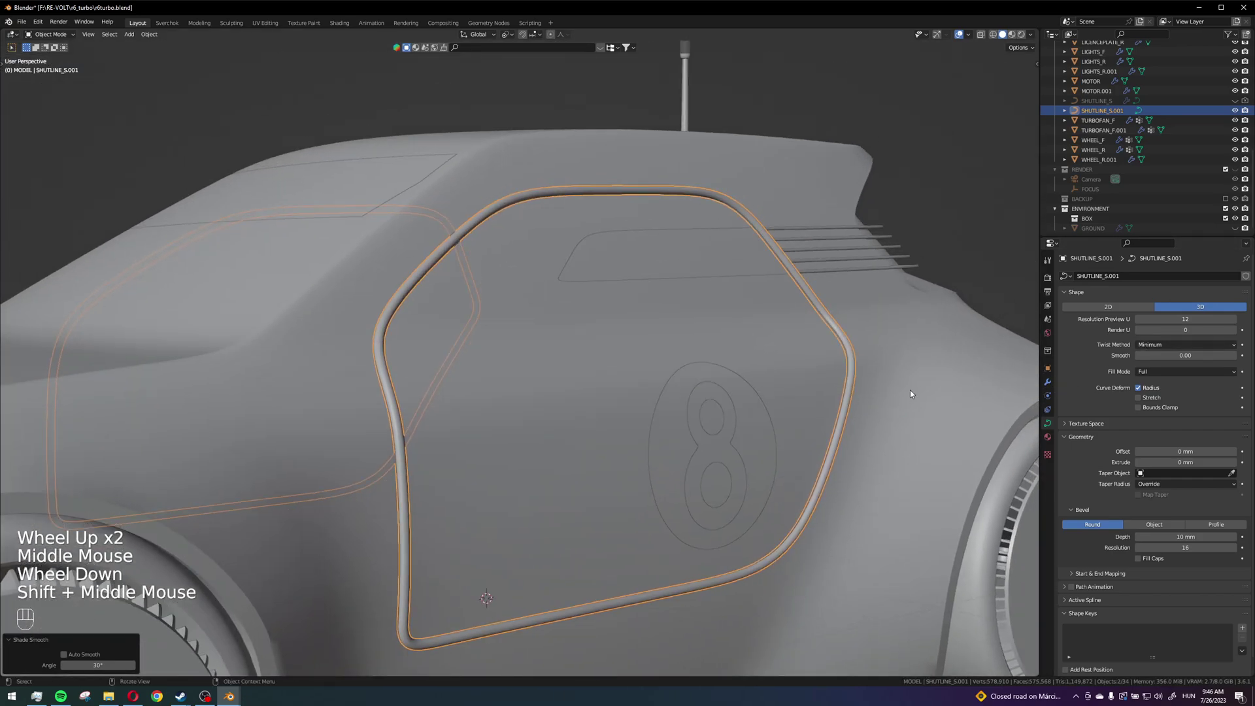
left_click(920, 381)
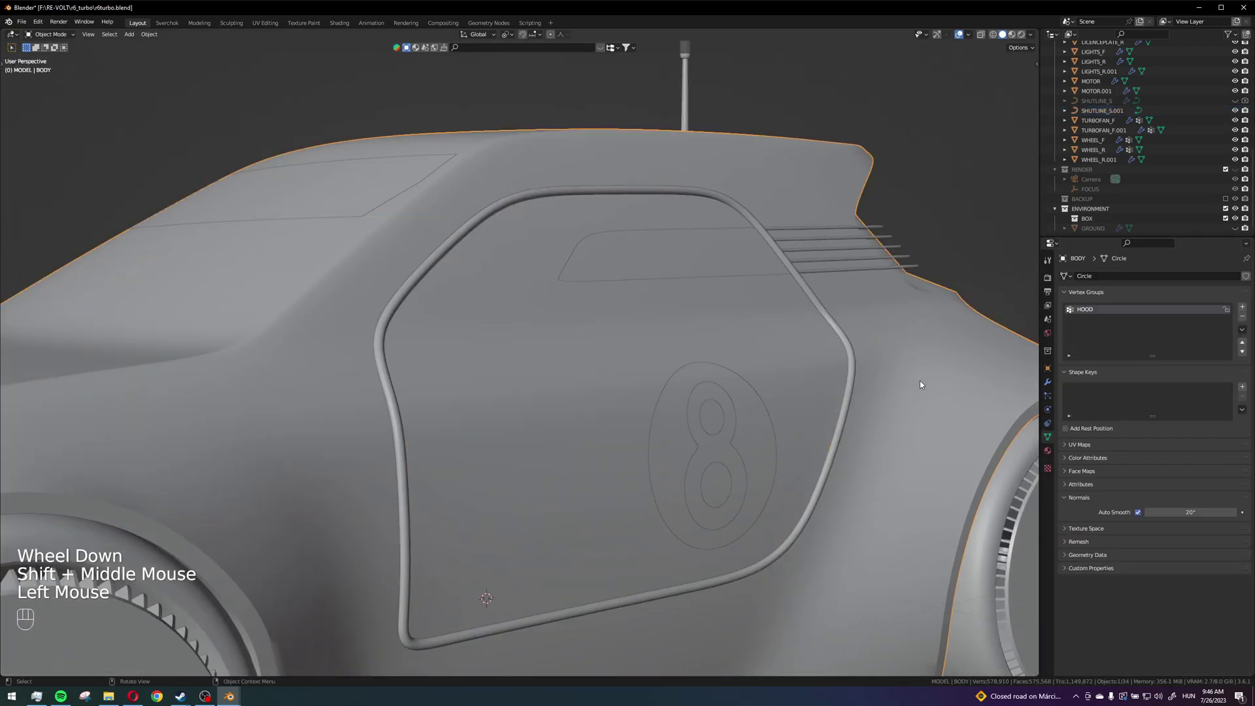
Apply BODY's Mirror, Subdivision and Shrinkwrap modifiers.
left_click(1048, 384)
scroll(693, 390, "down", 3)
middle_click_drag(693, 393, 660, 451)
scroll(661, 451, "up", 1)
scroll(660, 451, "up", 3)
middle_click_drag(906, 359, 941, 344)
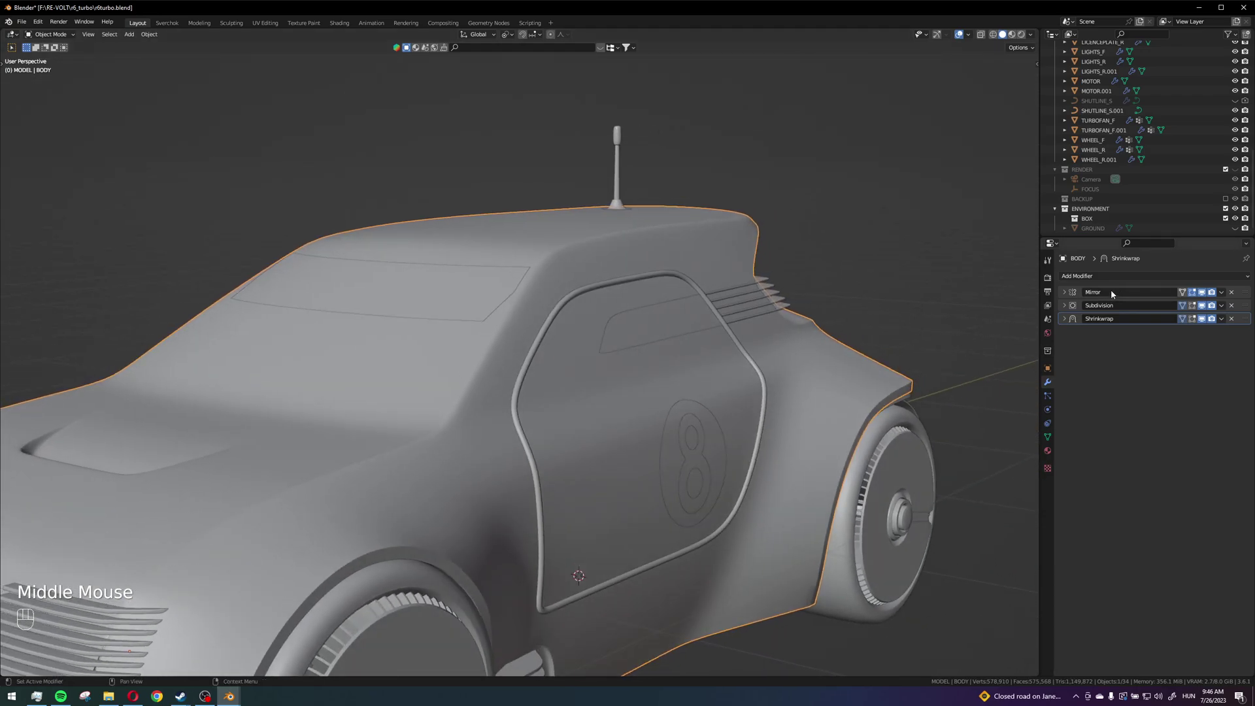
key("ctrl+a")
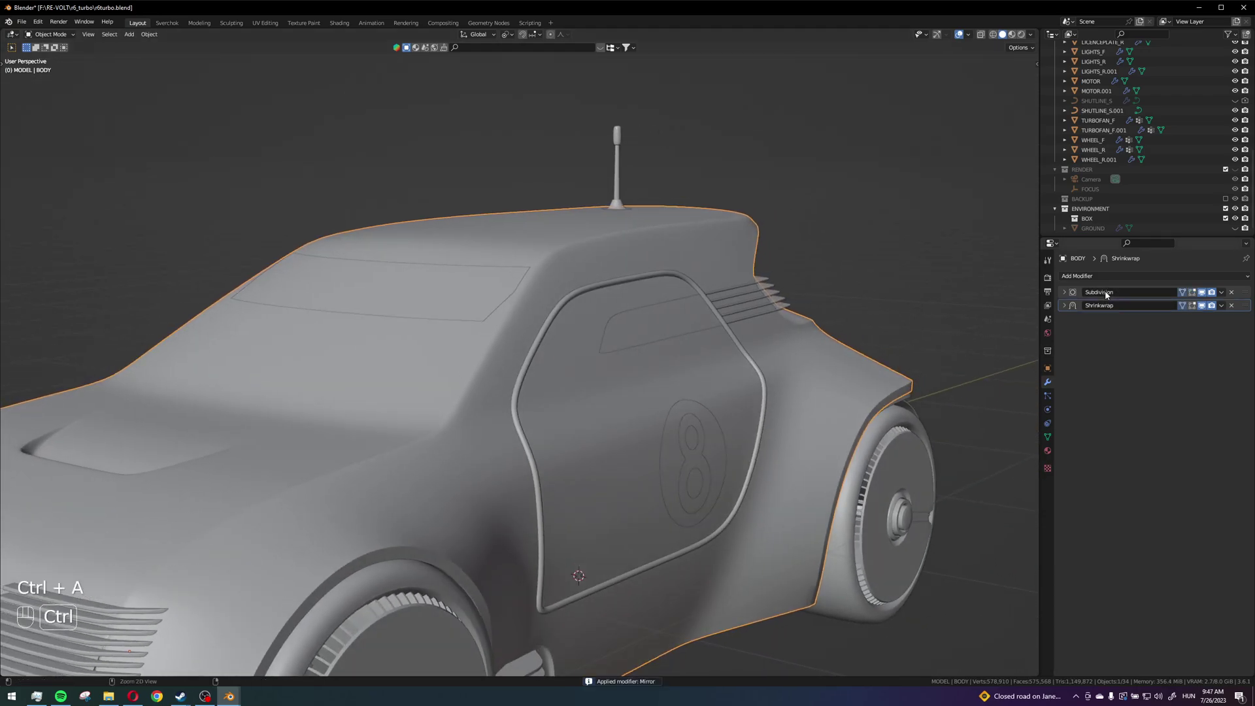
key("ctrl+a")
key("ctrl+a")
Add a Boolean modifier to BODY and select the SHUTLINE_S.001 tube.
left_click(1077, 276)
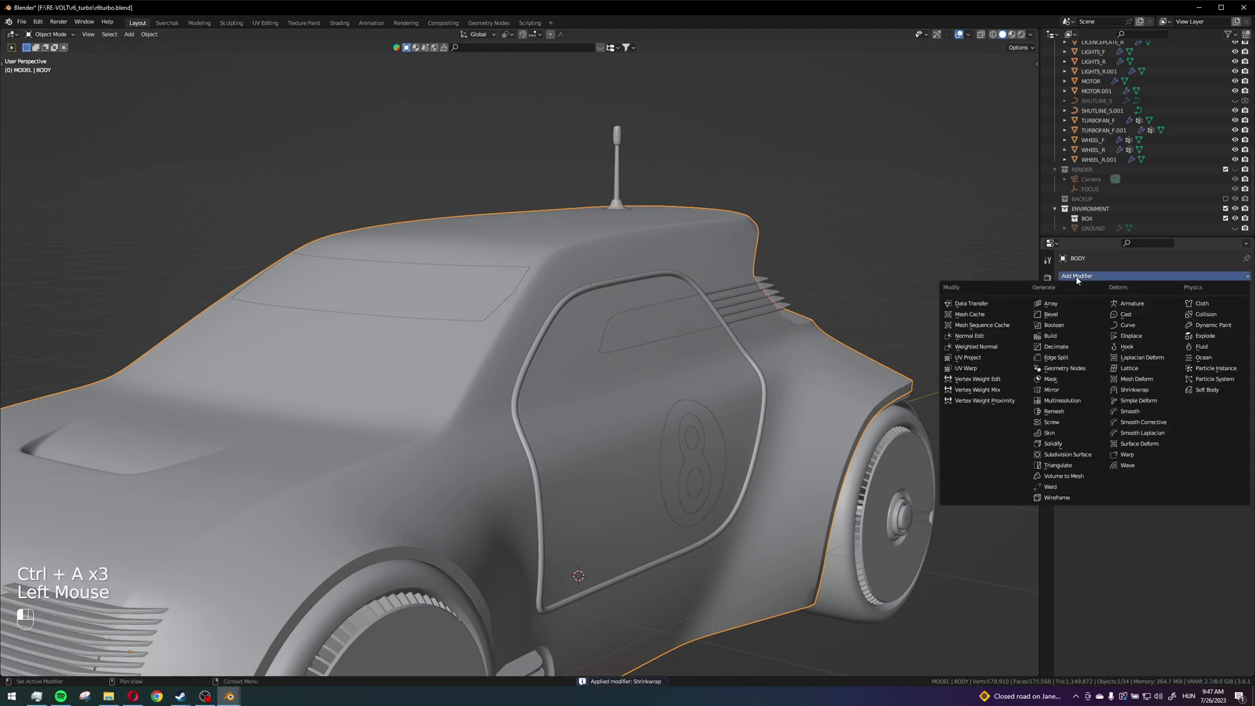
left_click(1060, 328)
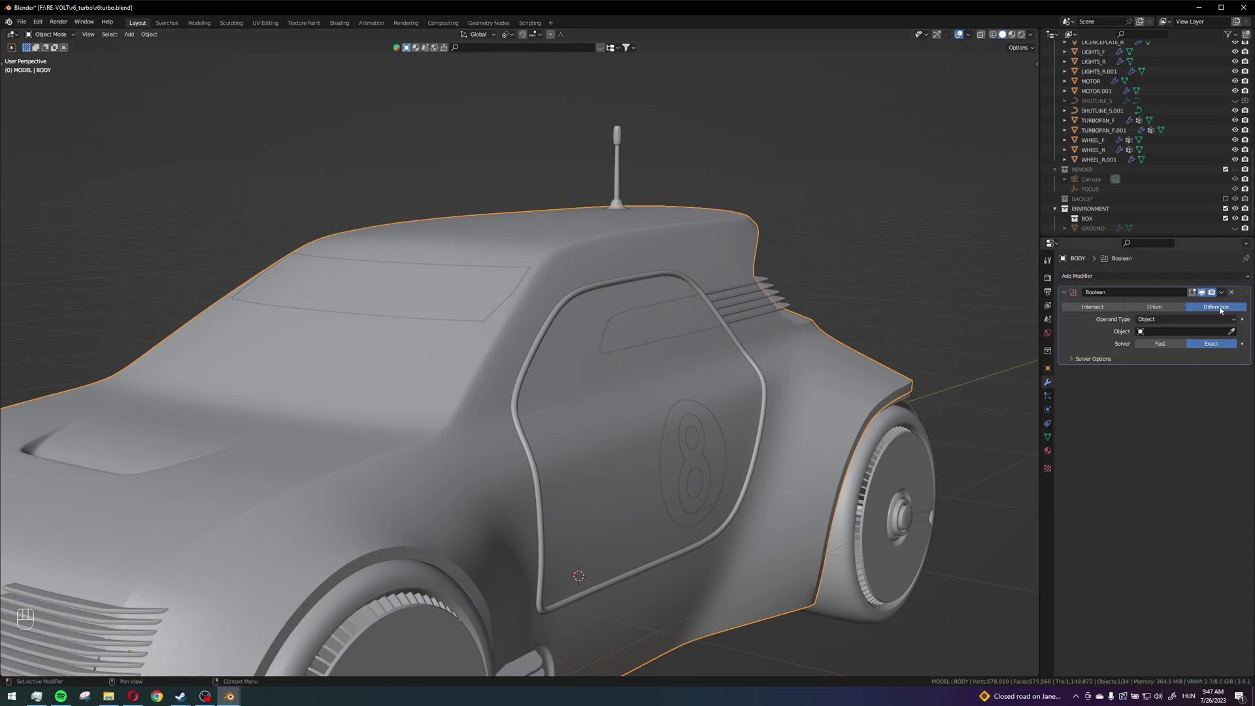
left_click(1232, 332)
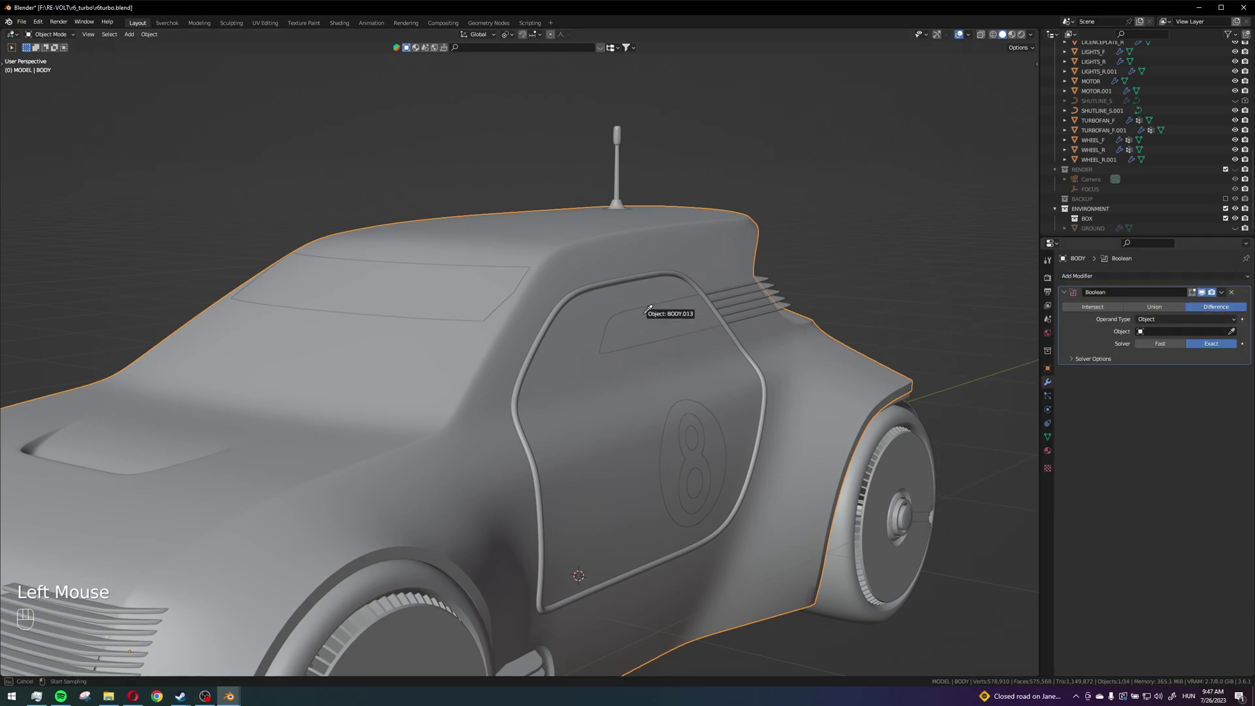
left_click(608, 281)
left_click(605, 287)
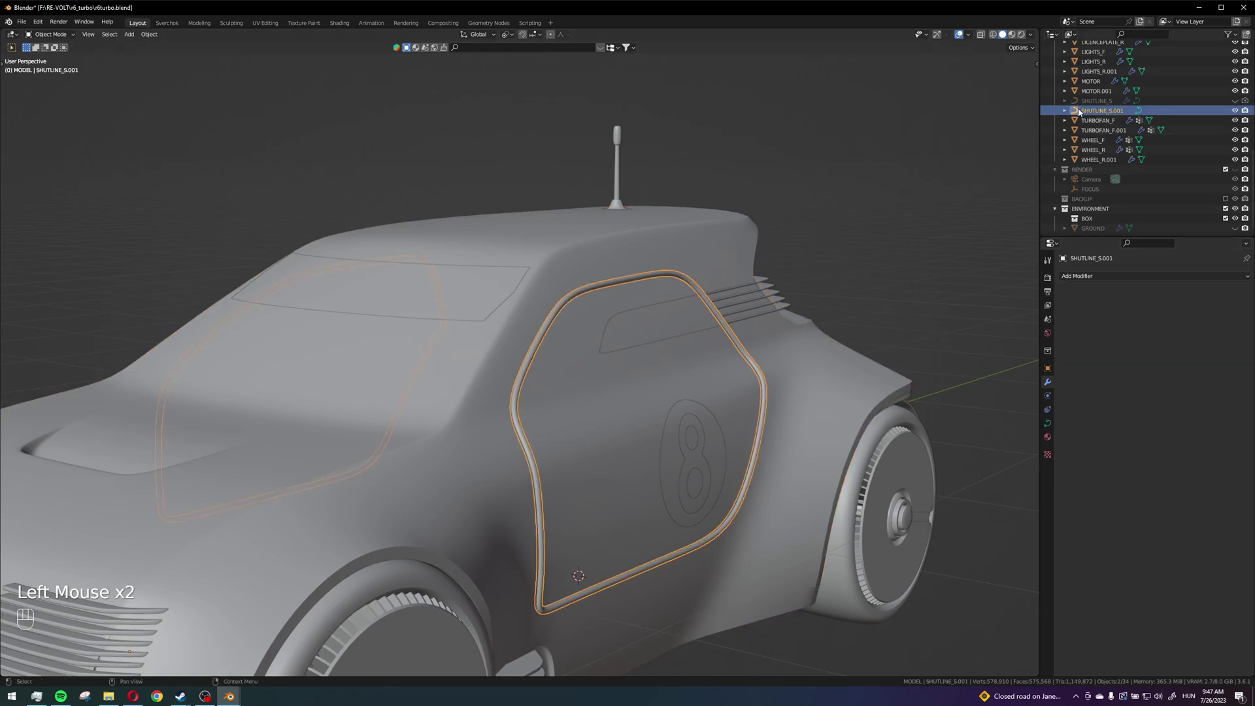
Convert SHUTLINE_S.001 to a mesh and set it as BODY's Boolean Difference cutter.
right_click(658, 353)
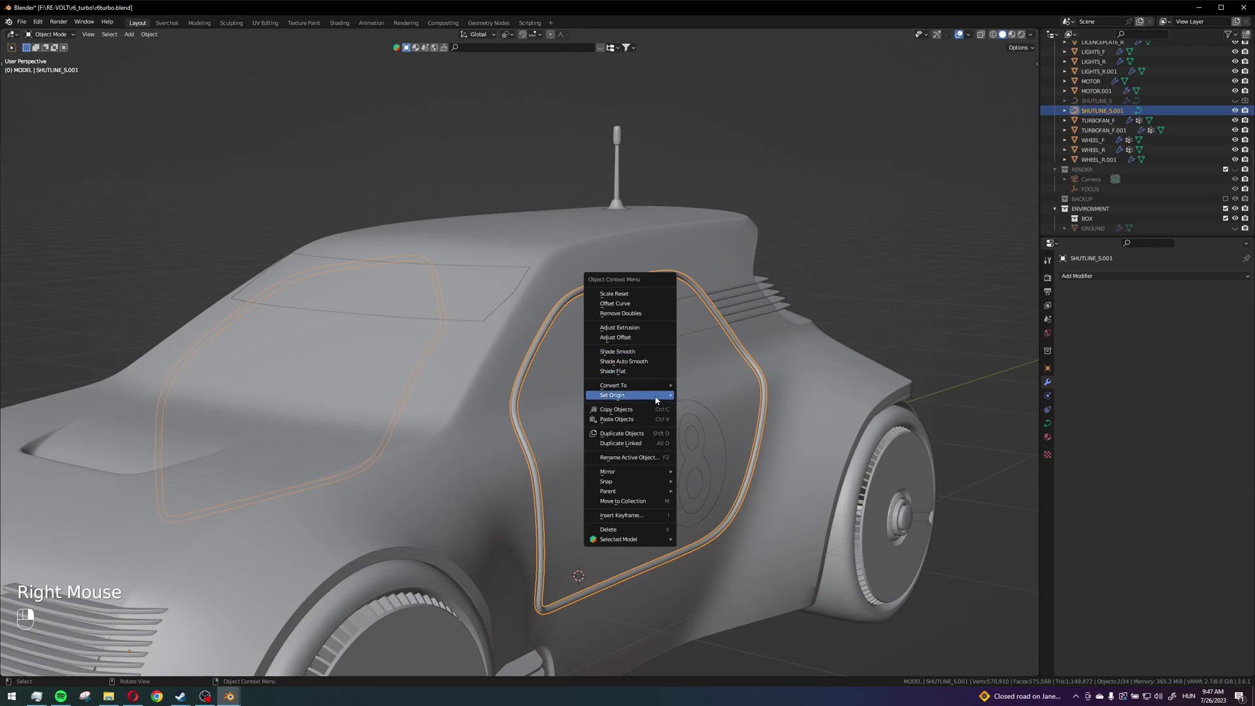
mouse_move(660, 386)
left_click(722, 398)
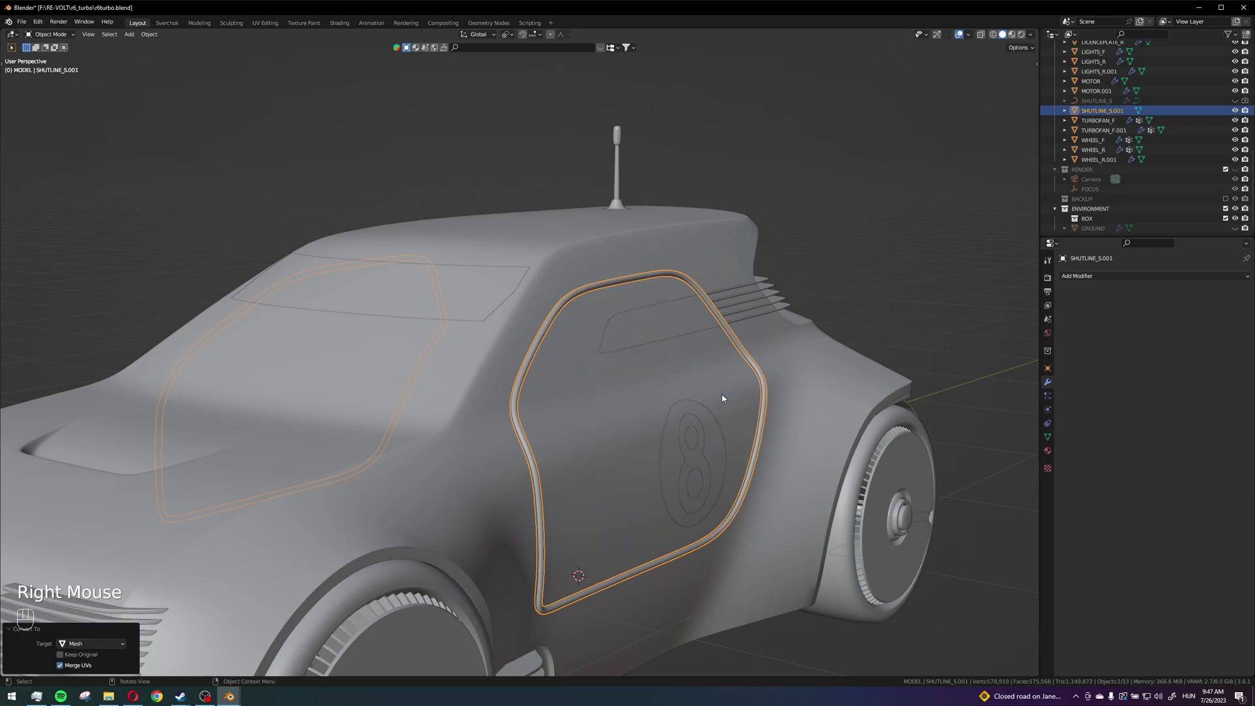
left_click(669, 396)
left_click(1231, 332)
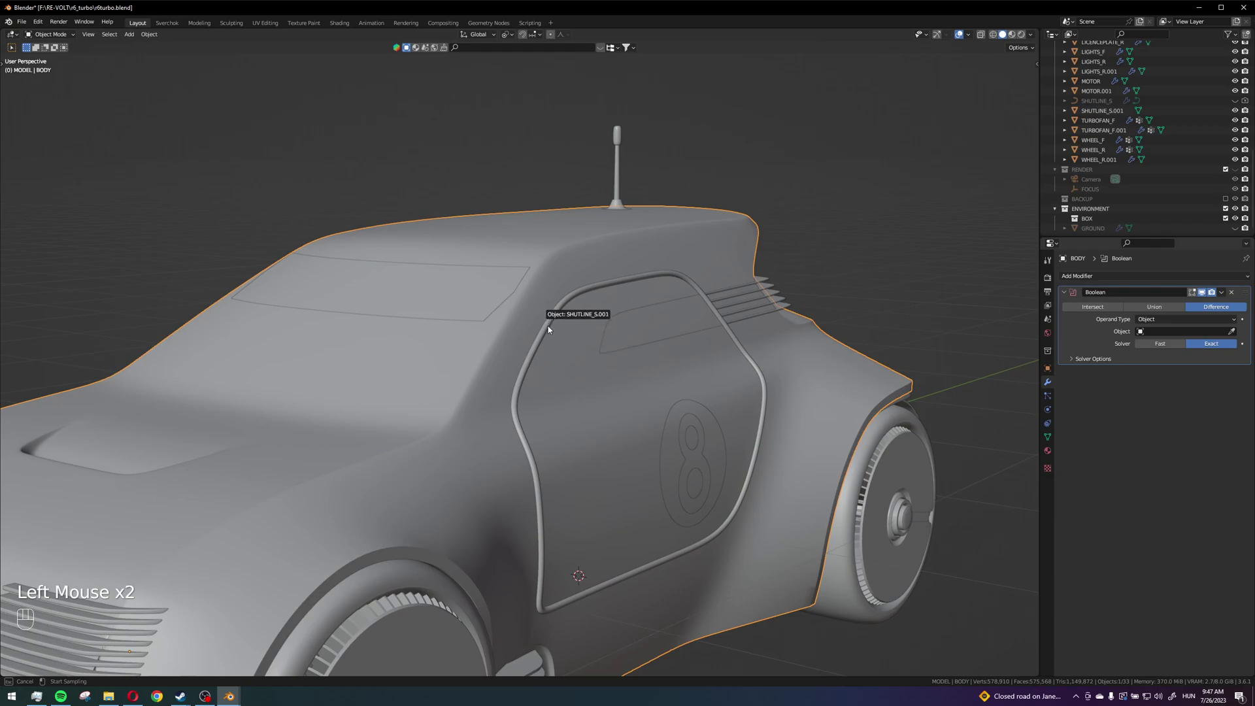
left_click(578, 307)
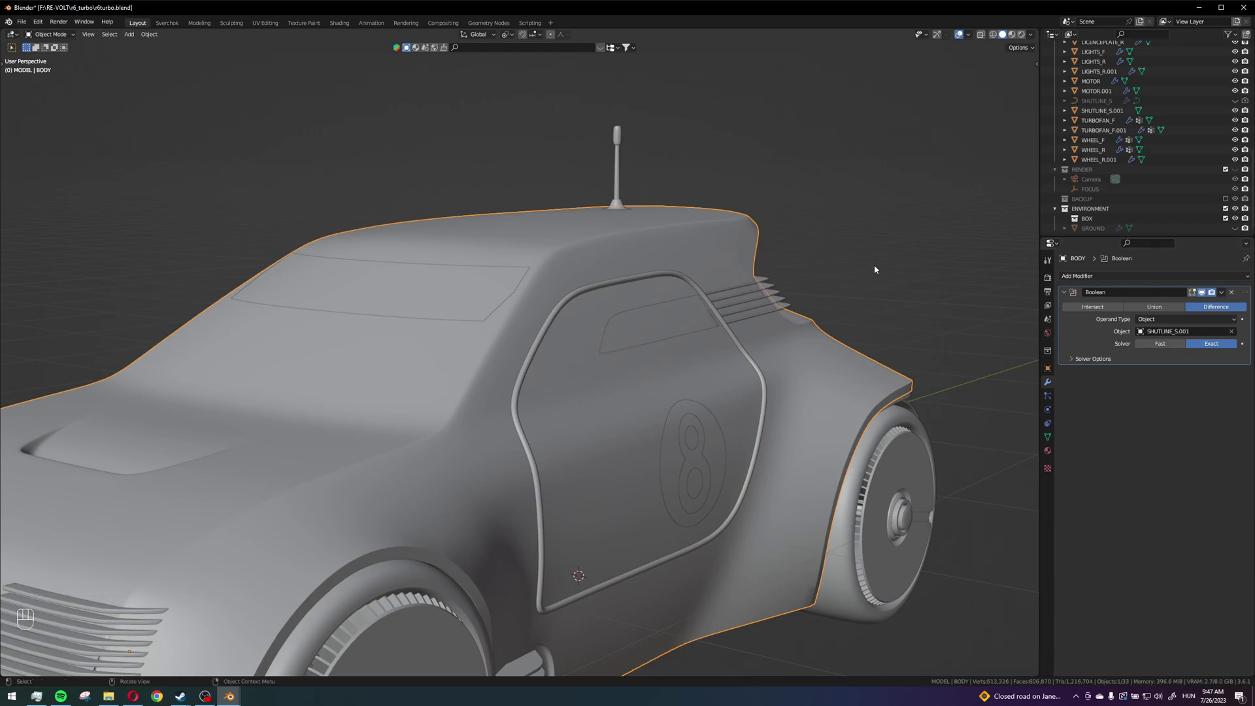
left_click(755, 370)
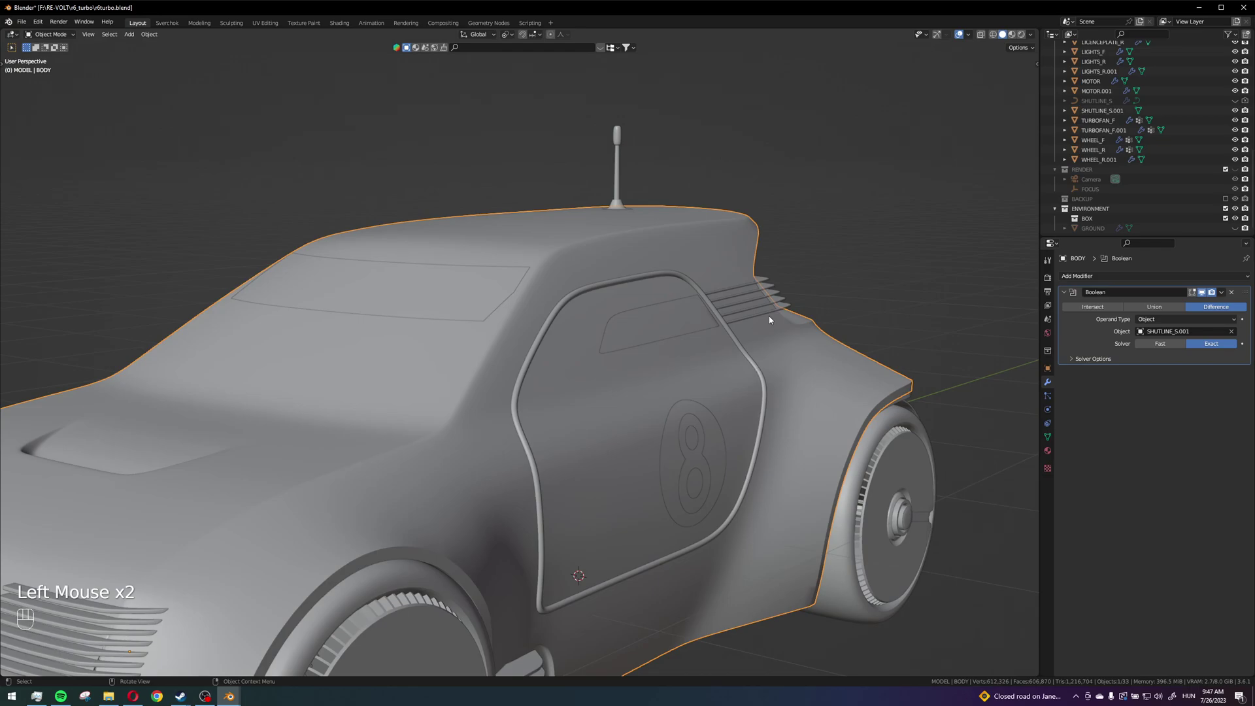
scroll(746, 334, "down", 2)
scroll(741, 340, "up", 3)
Hide SHUTLINE_S.001 and inspect the door shut-line groove cut into BODY.
left_click(783, 354)
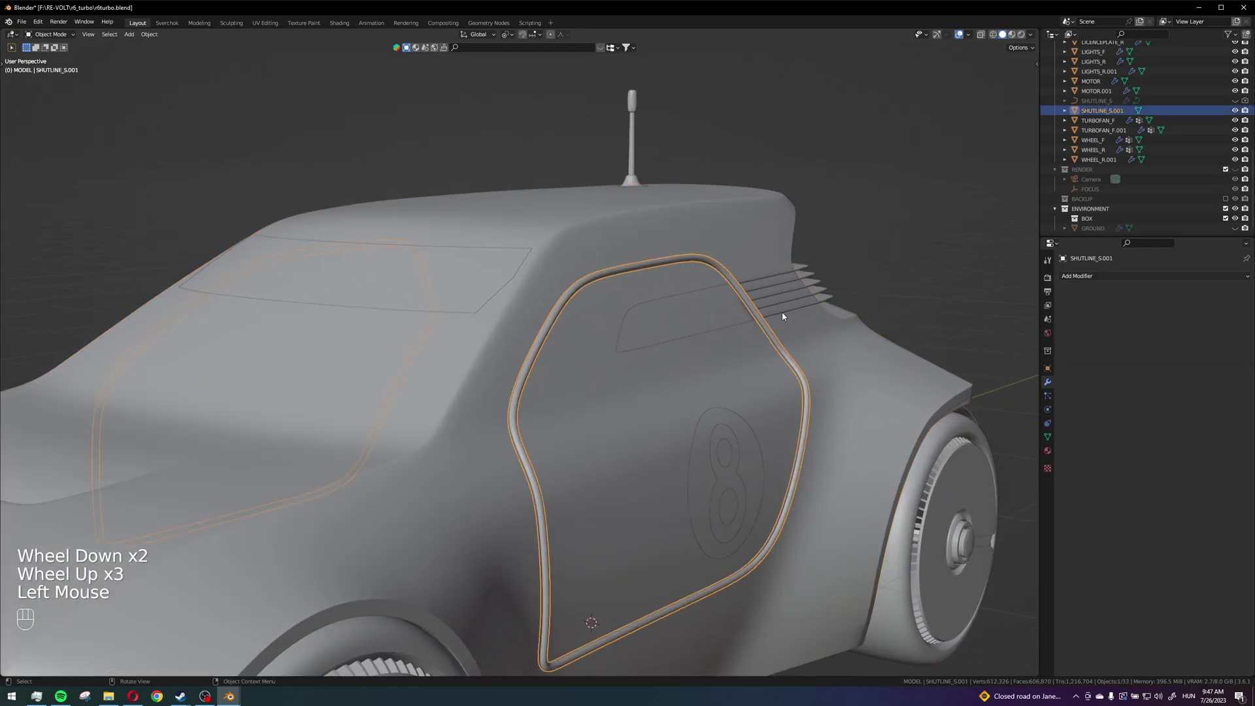
key("h")
middle_click_drag(783, 316, 541, 414)
scroll(813, 424, "down", 2)
scroll(541, 415, "up", 3)
scroll(498, 330, "down", 3)
middle_click_drag(522, 328, 608, 294)
scroll(523, 335, "up", 3)
left_click(597, 222)
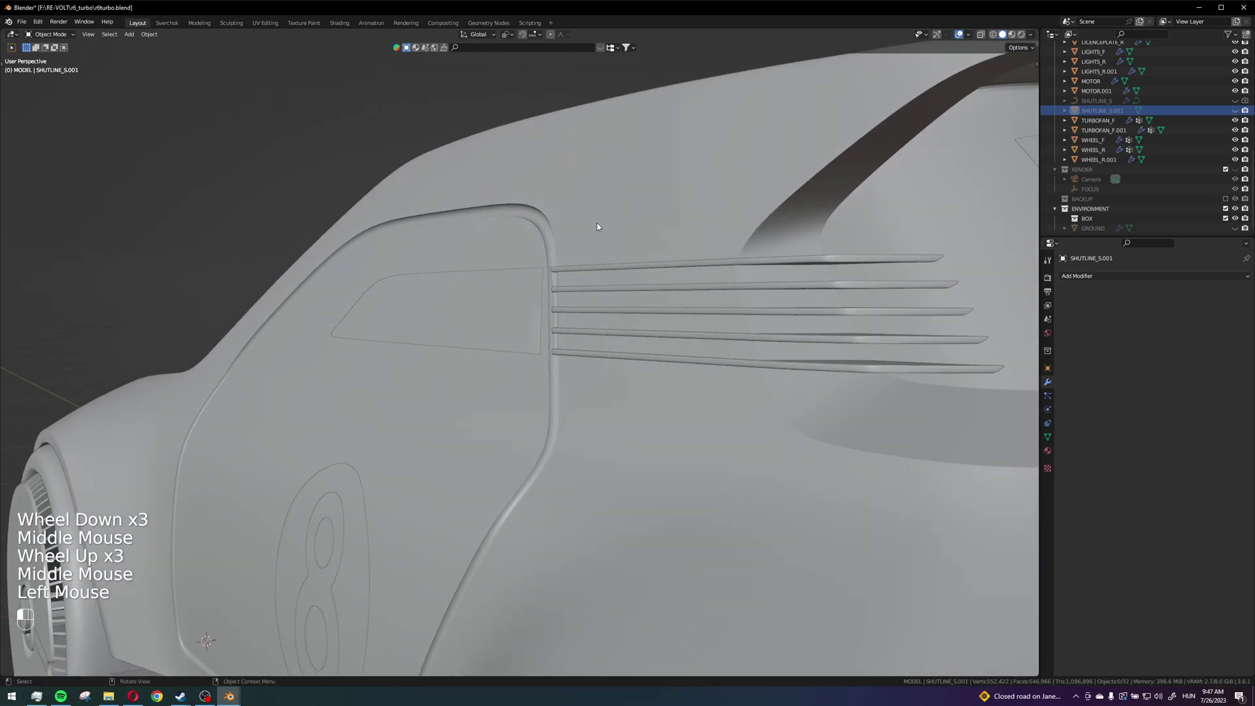
middle_click_drag(598, 227, 700, 402)
Edge-slide an edge loop of the rear side-window panel BODY.013.
left_click(708, 378)
key("Tab")
scroll(699, 402, "up", 1)
left_click(703, 404)
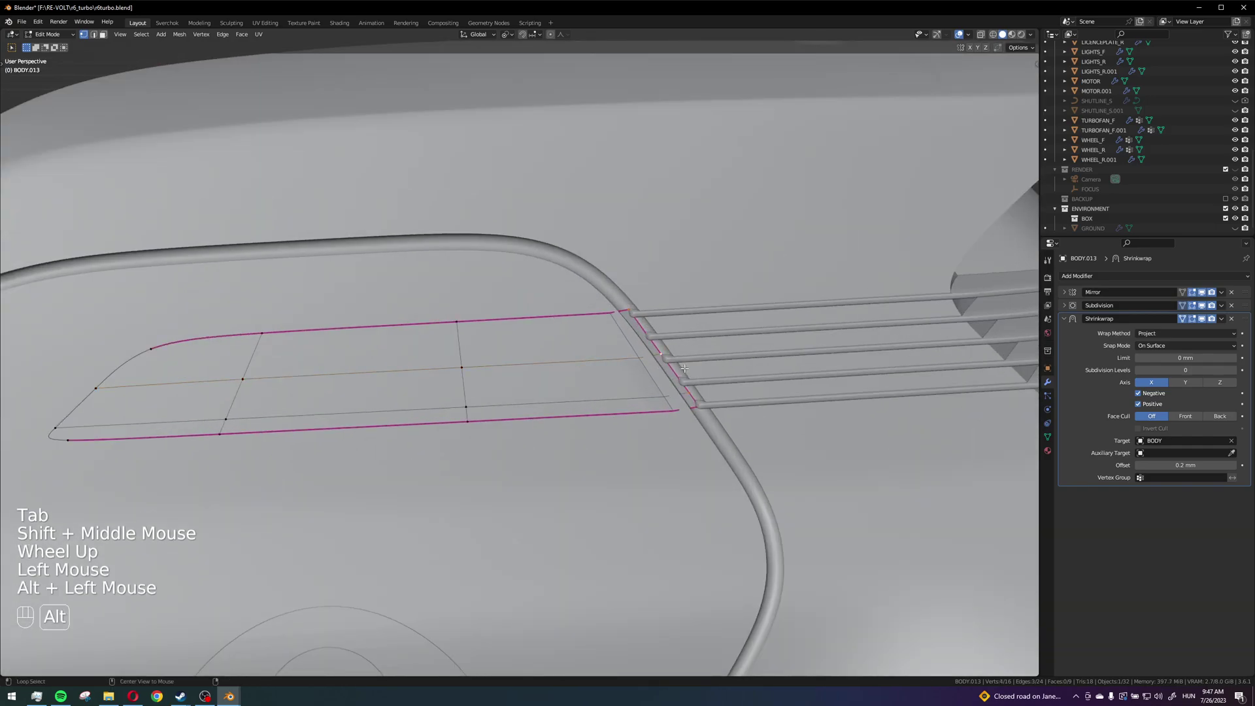
key("g")
key("g")
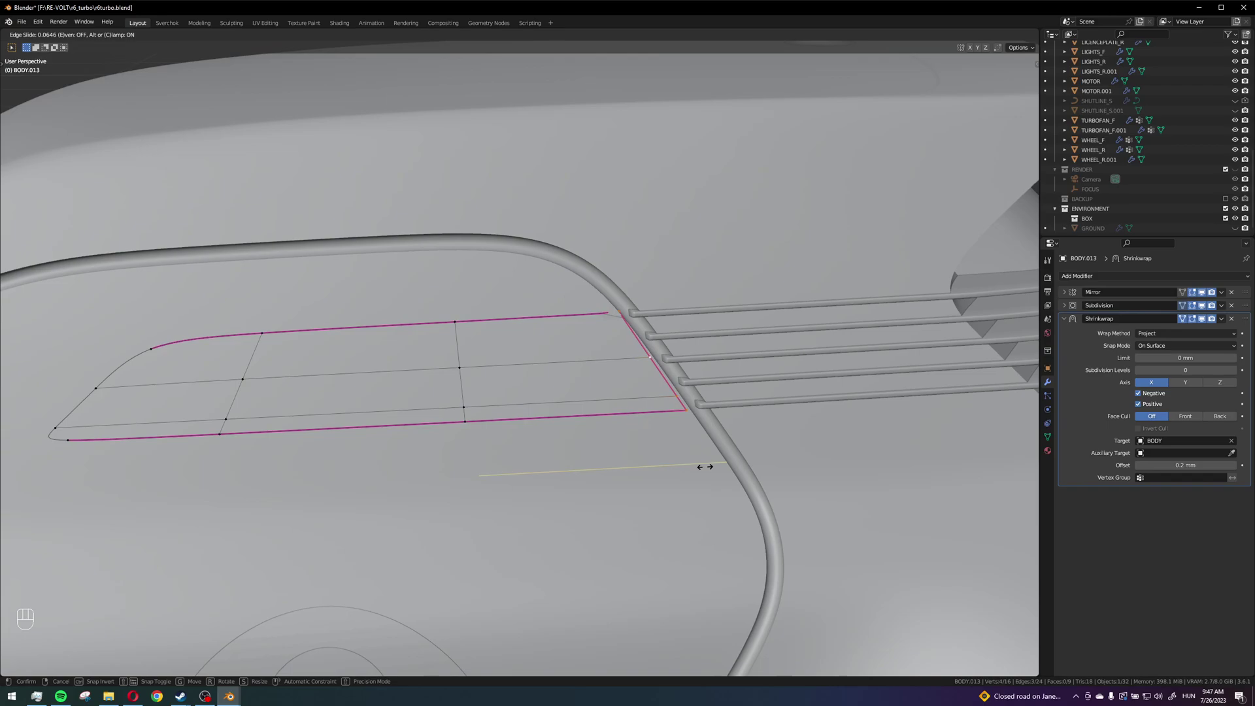
left_click(704, 467)
Shear the panel's corner vertices to straighten its edge beside the shut-line.
left_click(619, 315, "shift")
left_click(619, 315, "shift")
middle_click_drag(621, 320, 647, 327, "alt")
middle_click_drag(647, 327, 666, 333, "alt")
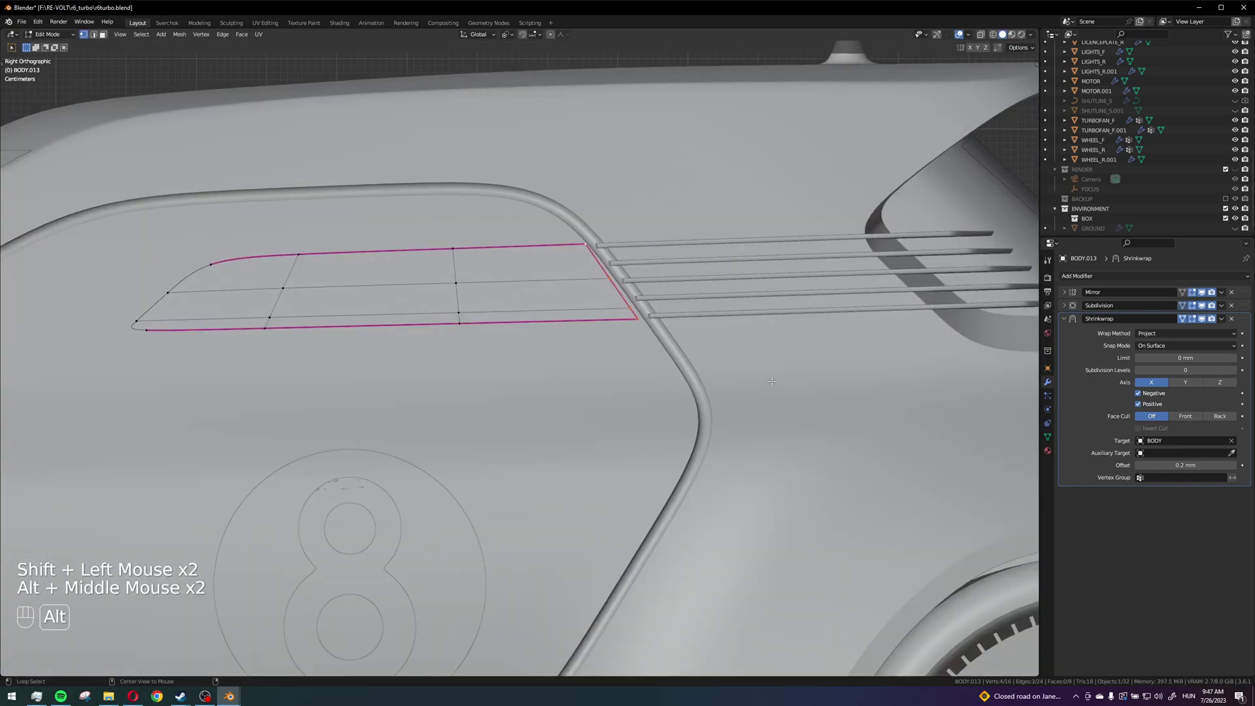
scroll(653, 432, "up", 1, "shift")
scroll(653, 432, "up", 1)
middle_click_drag(653, 392, 869, 418, "shift")
key("shift+ctrl+alt+s")
left_click(687, 440)
Deselect all, return to Object Mode and select the car body BODY.
scroll(686, 440, "down", 2)
scroll(656, 380, "down", 1)
key("alt+a")
middle_click_drag(655, 380, 729, 394)
key("Tab")
scroll(719, 366, "down", 3)
left_click(784, 322)
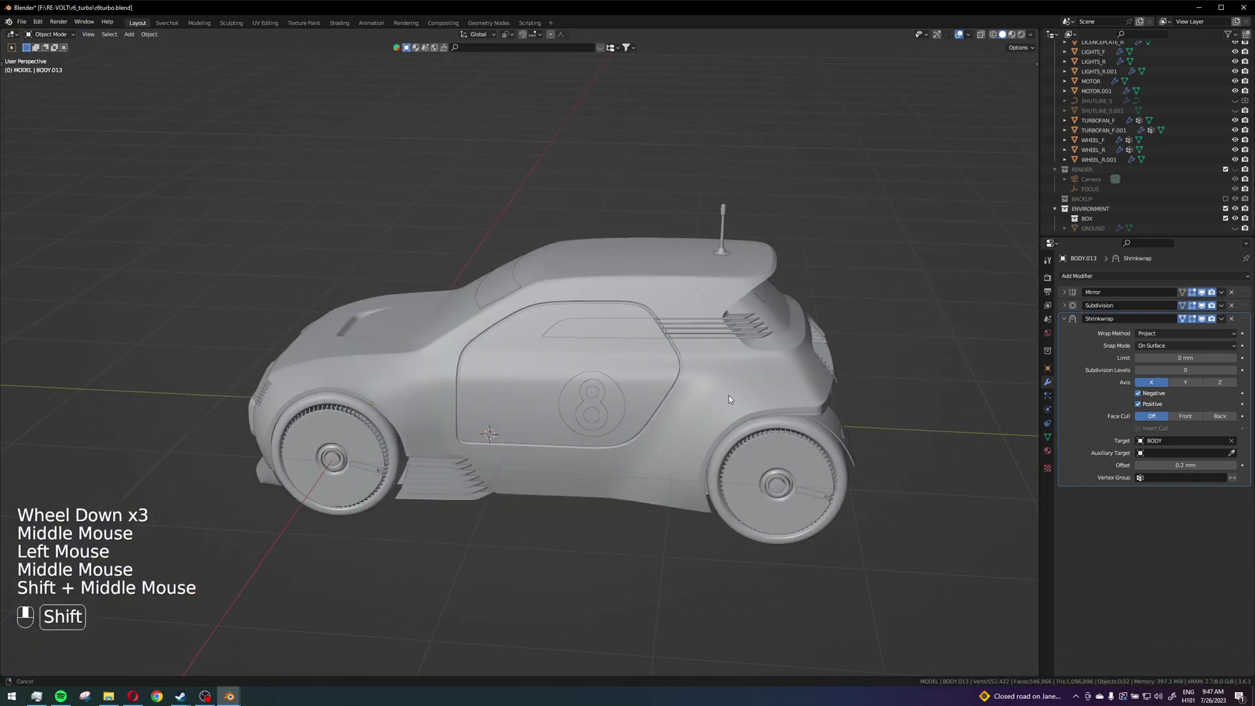
scroll(833, 428, "up", 2)
middle_click_drag(833, 427, 837, 378)
left_click(861, 327)
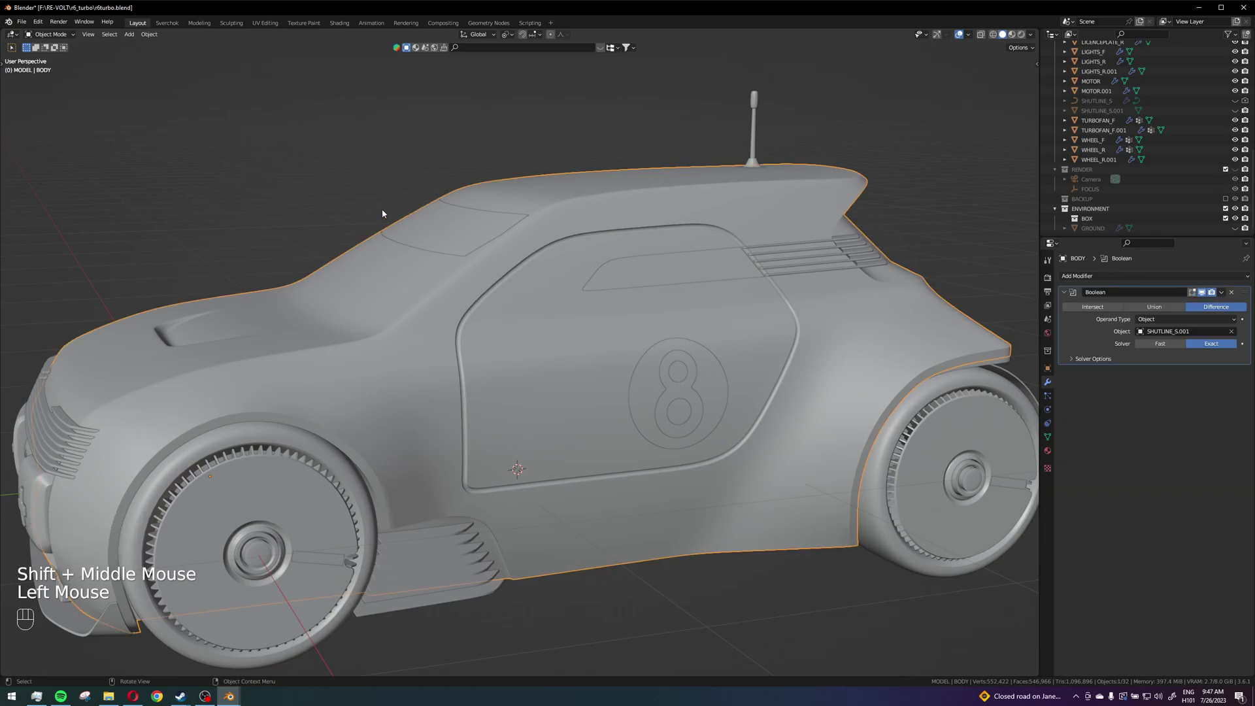
Export the selected BODY as r6turbo.stl to the Desktop with Selection Only, then open File Explorer.
left_click(18, 20)
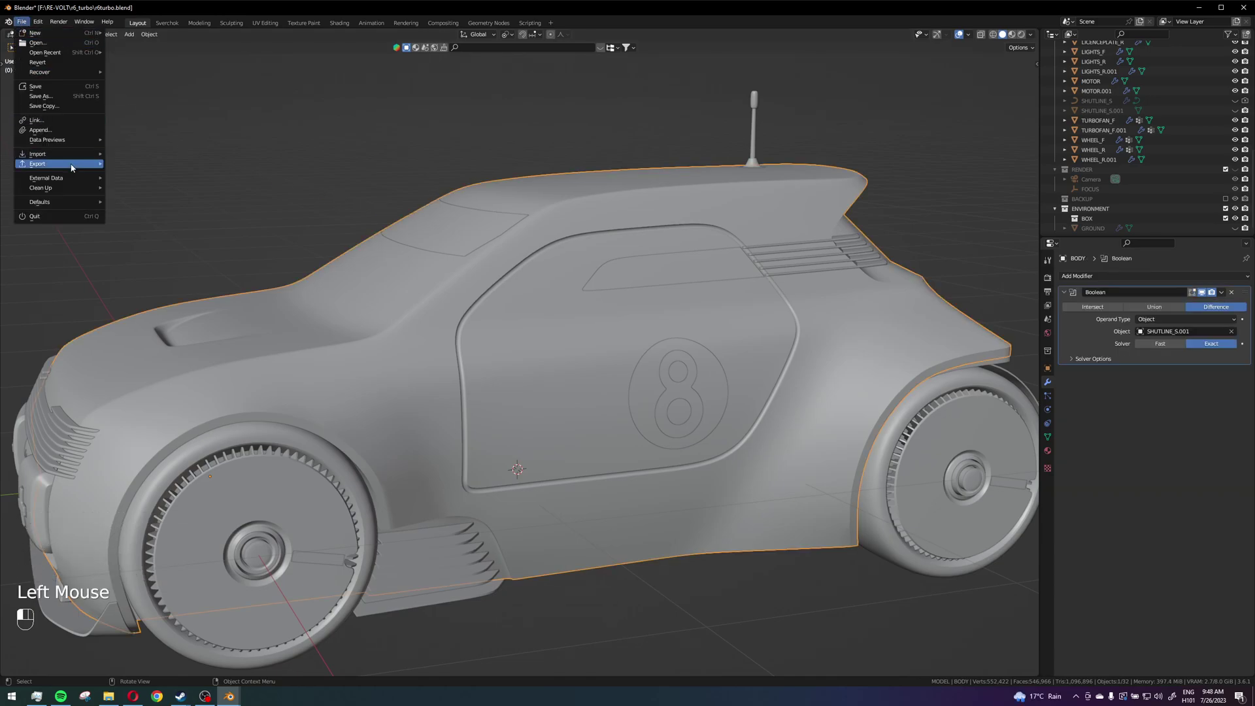
mouse_move(72, 167)
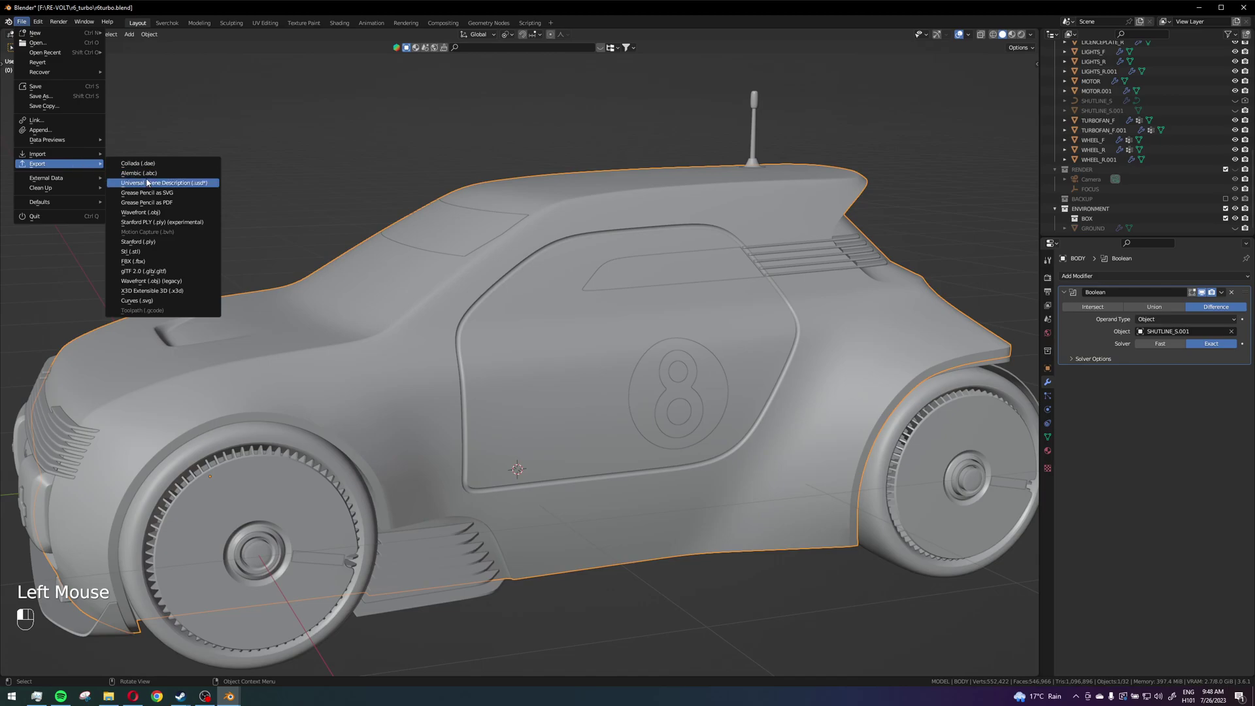
left_click(173, 252)
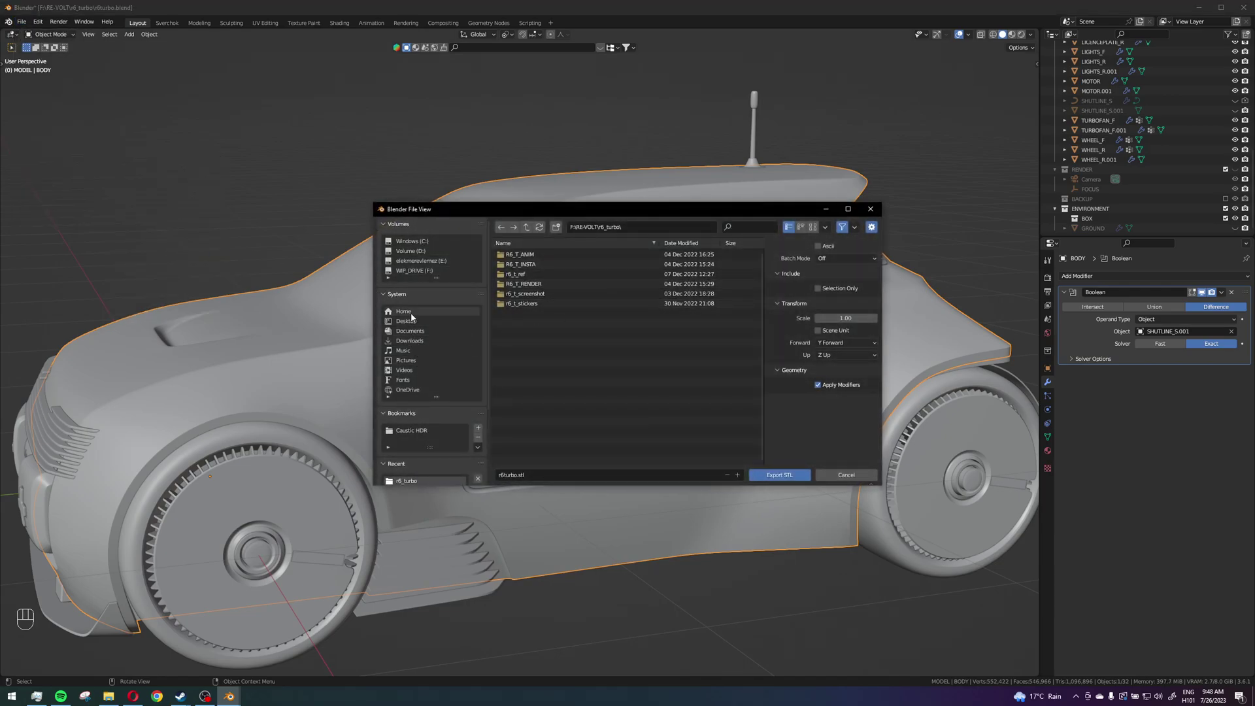
left_click(439, 321)
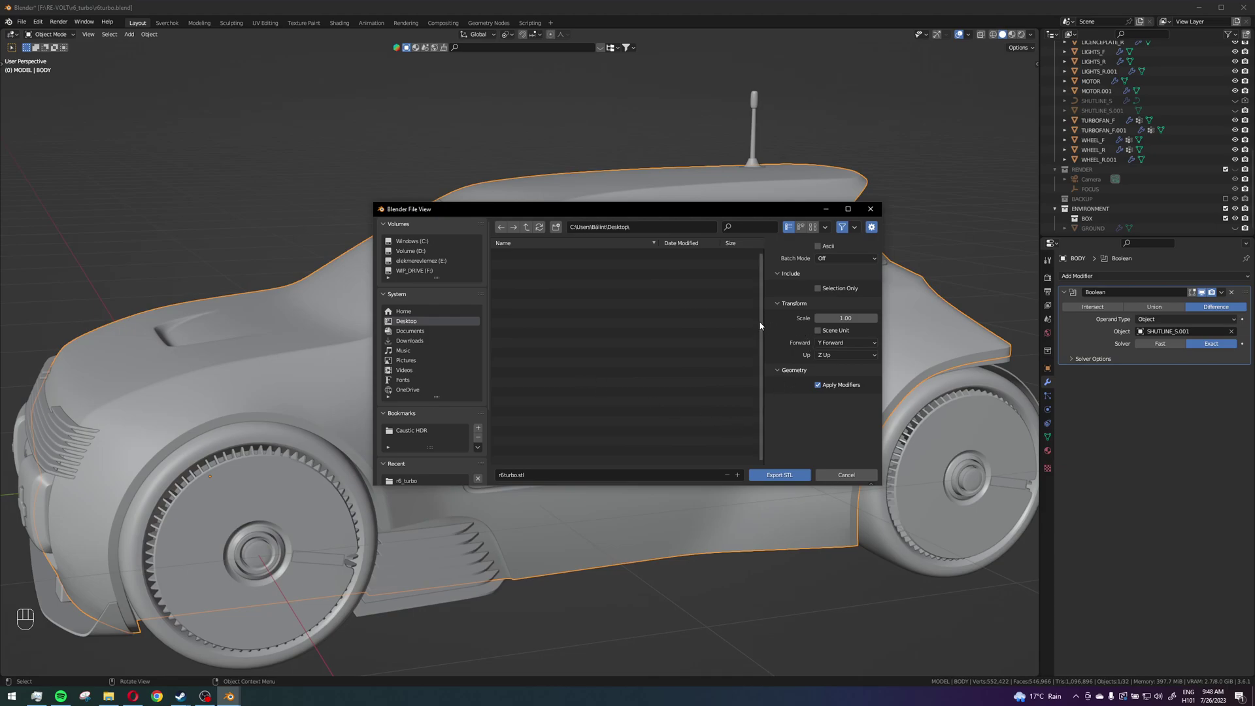
left_click(818, 288)
left_click_drag(779, 213, 470, 117)
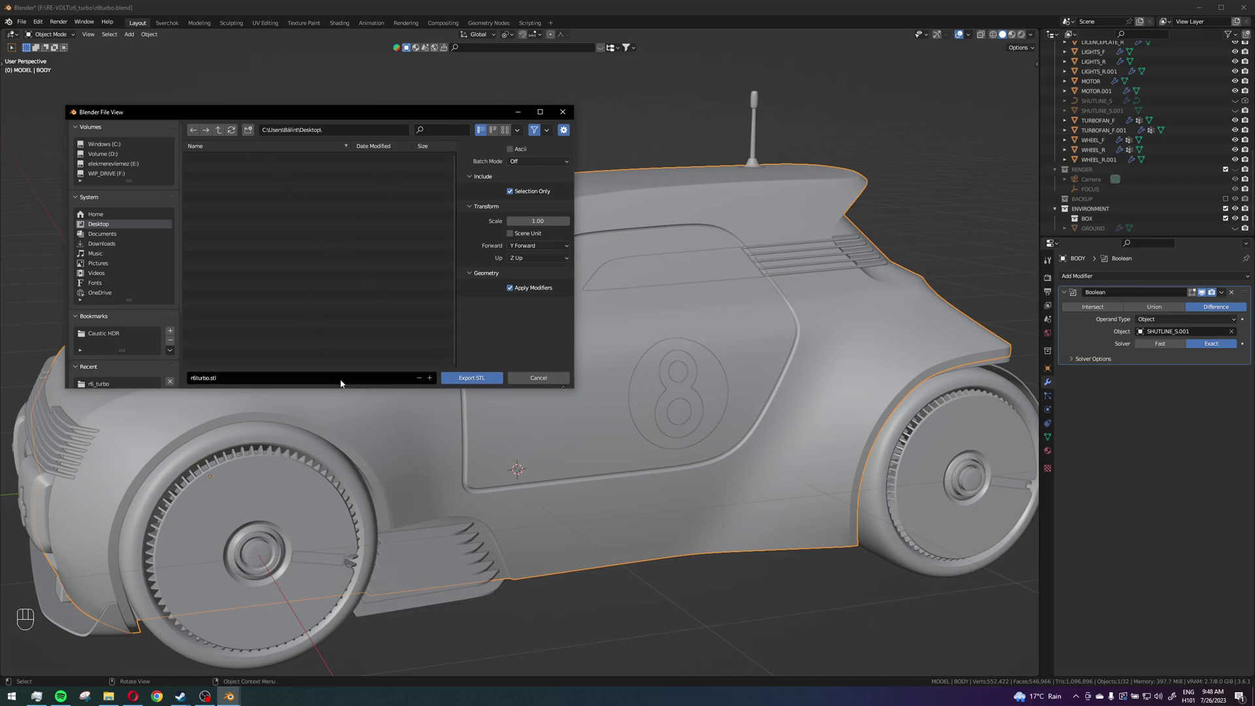
left_click(481, 378)
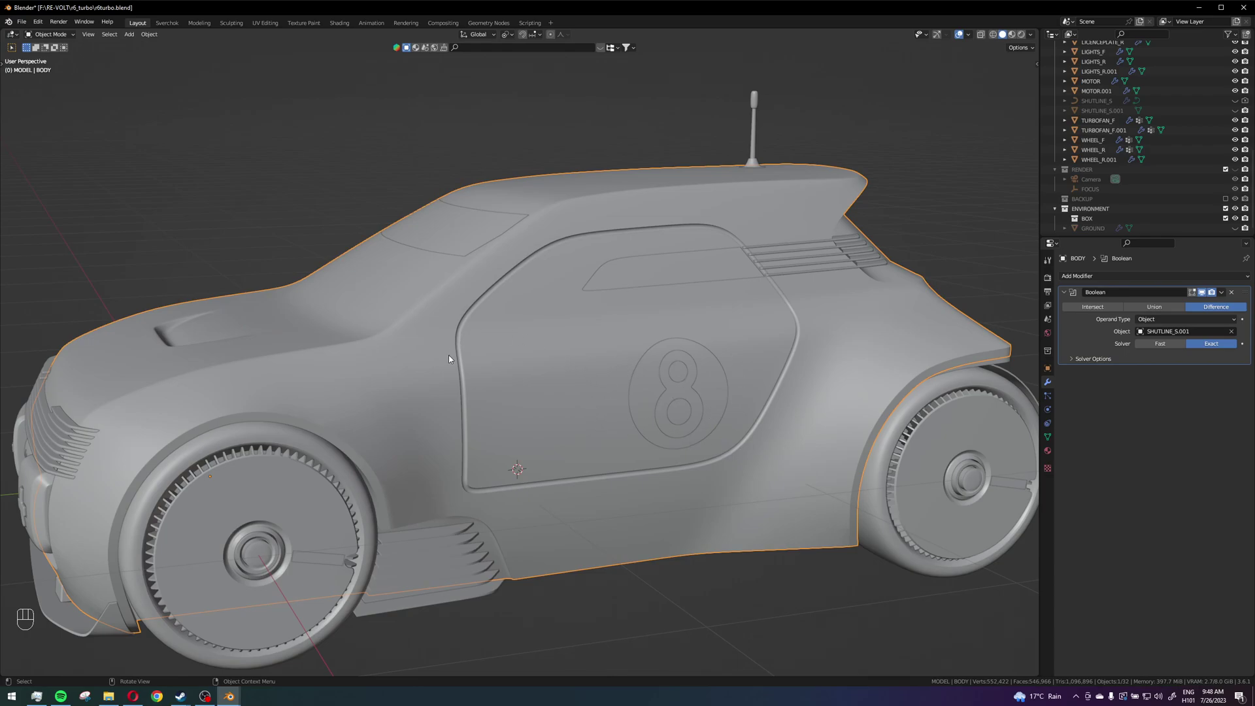
key("super+e")
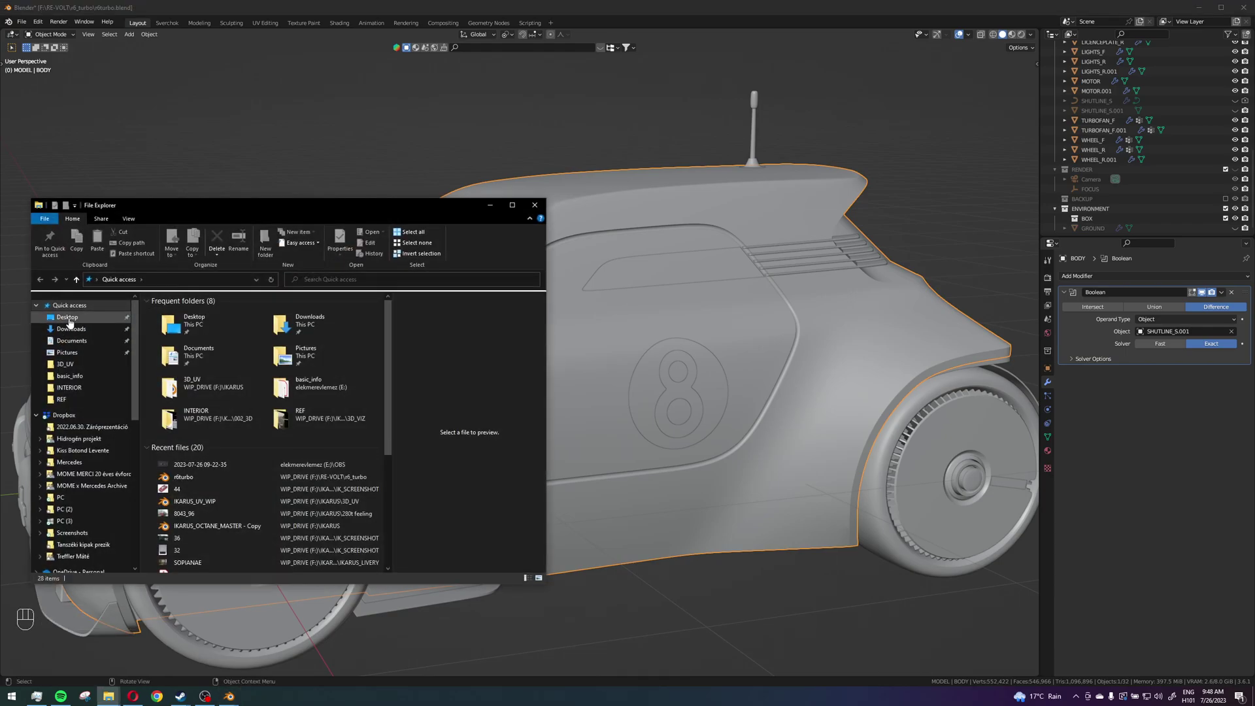
Select the exported r6turbo STL on the Desktop and dismiss the app-choice prompt.
left_click(68, 318)
left_click(188, 376)
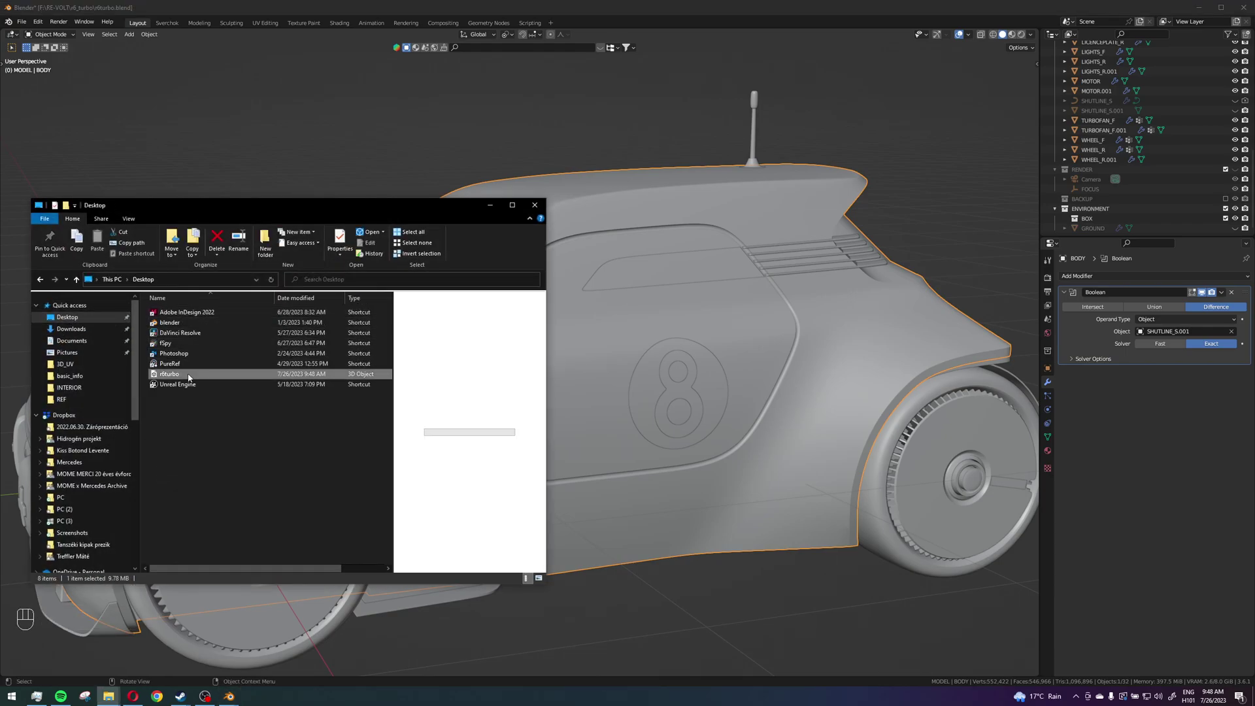
double_click(188, 376)
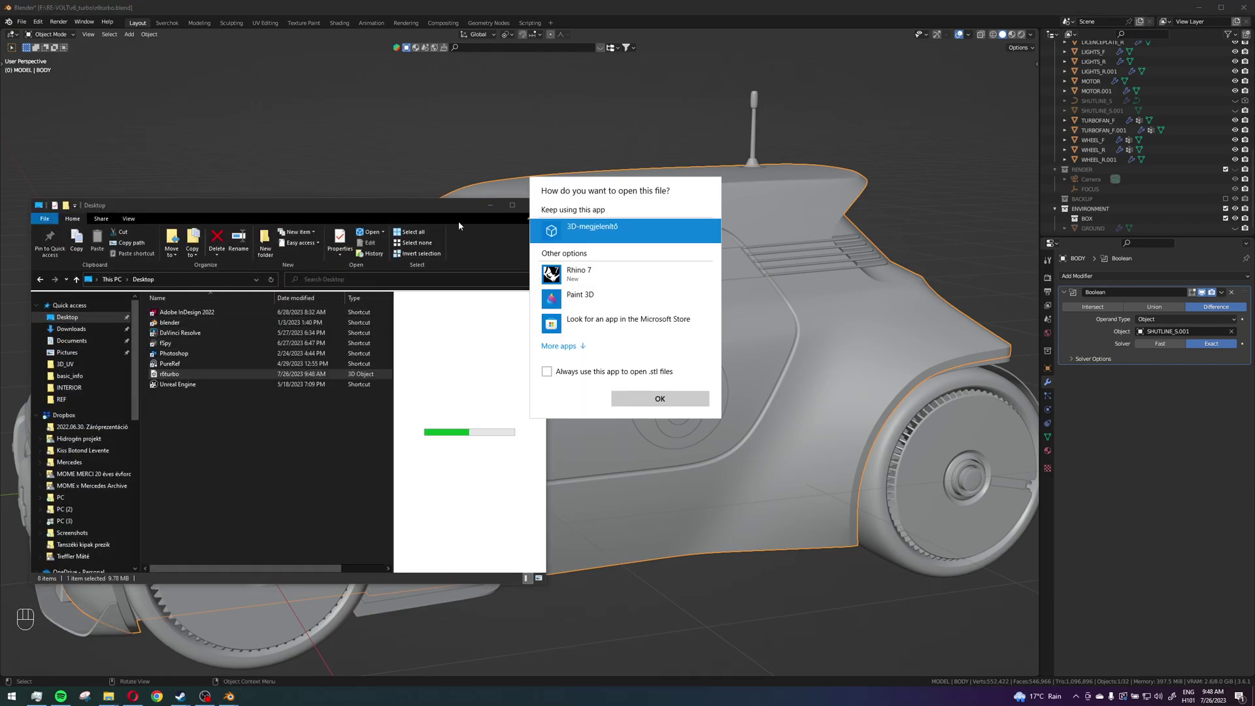
left_click(489, 207)
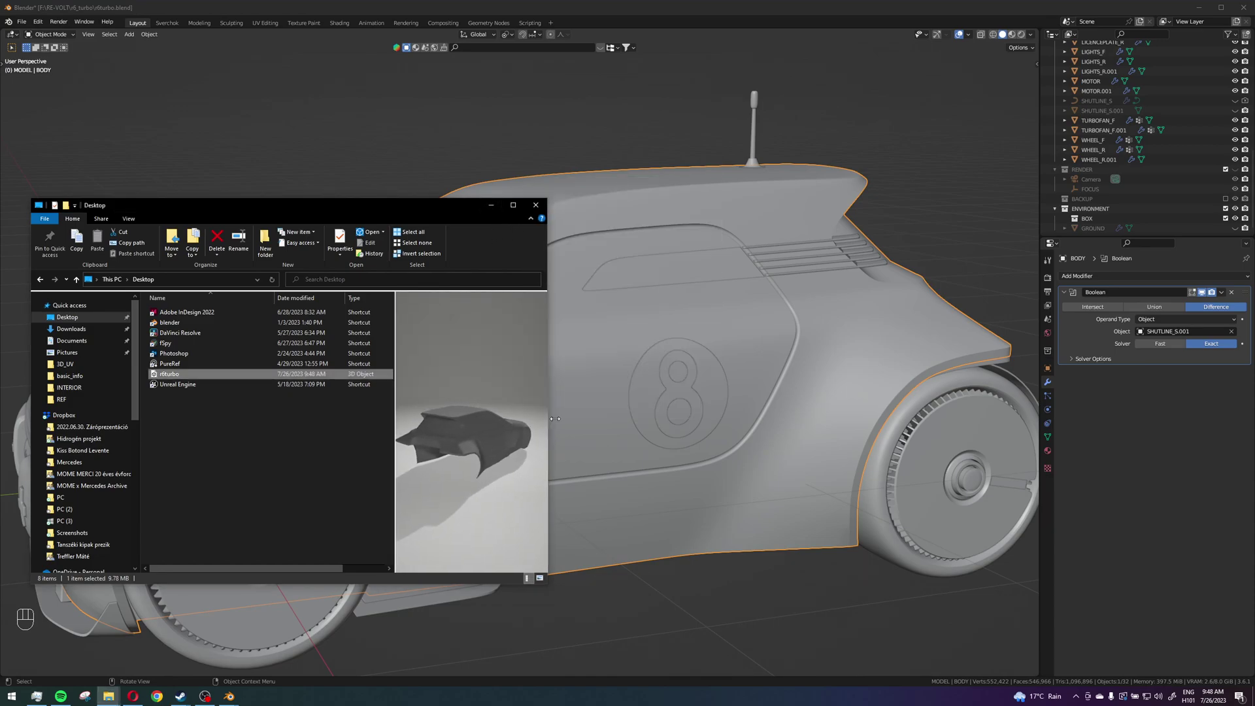
Widen the Explorer window to enlarge the r6turbo car preview, then close File Explorer.
left_click_drag(555, 419, 746, 419)
left_click_drag(592, 422, 409, 422)
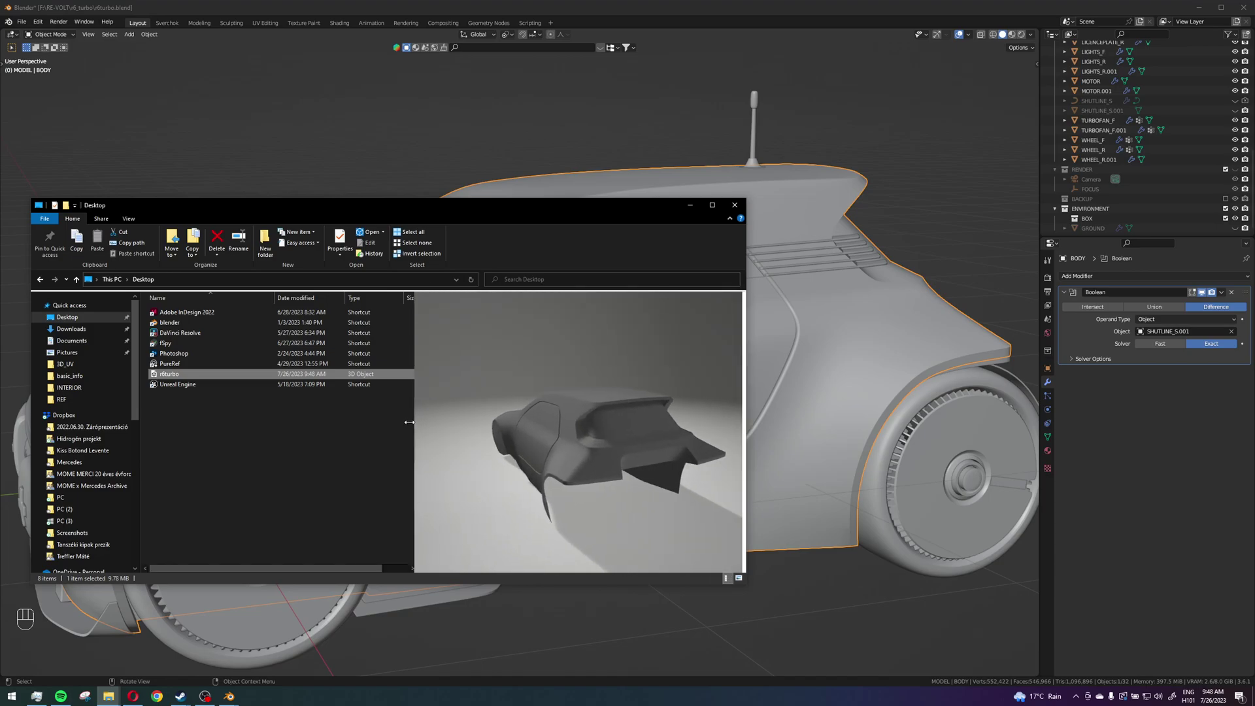
left_click_drag(579, 204, 372, 138)
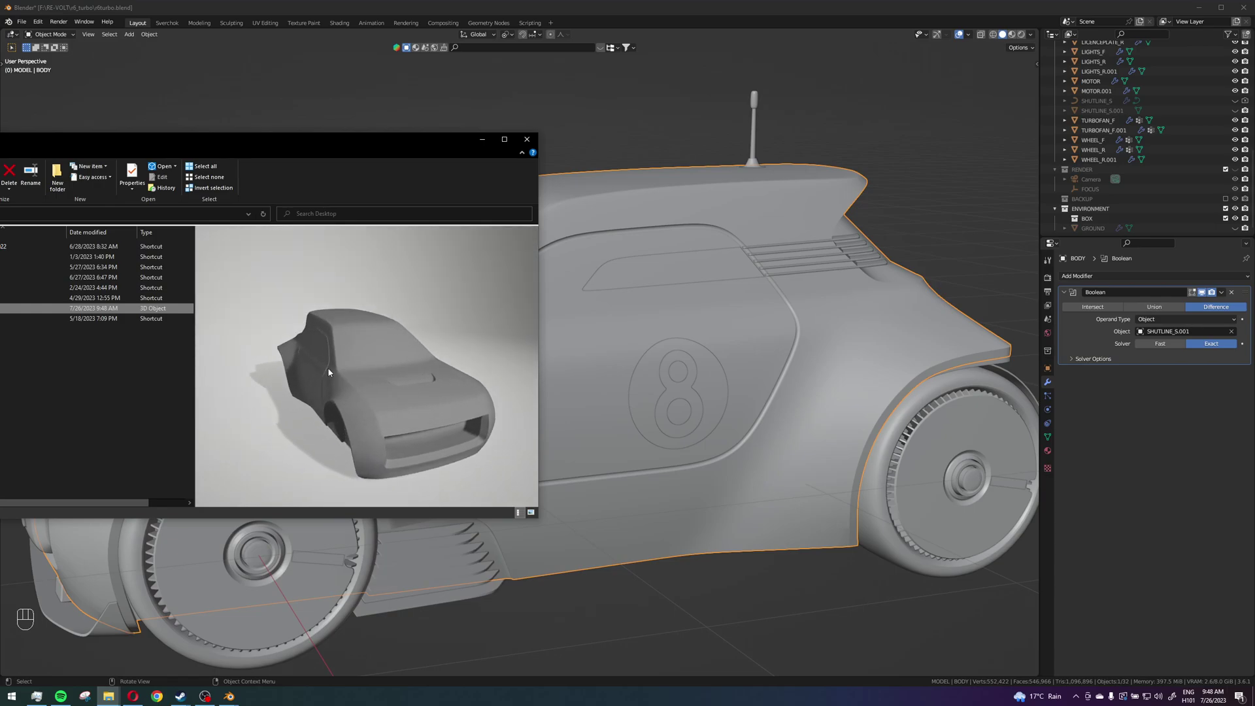
left_click(527, 140)
key("Down")
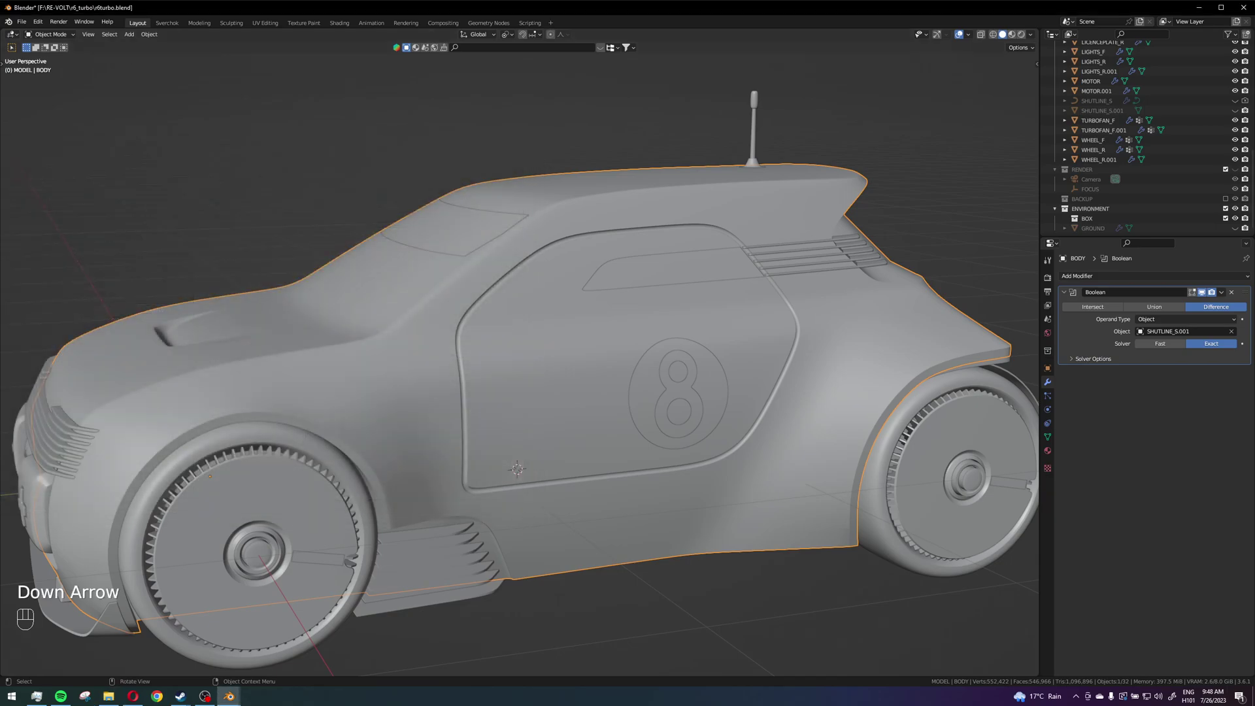